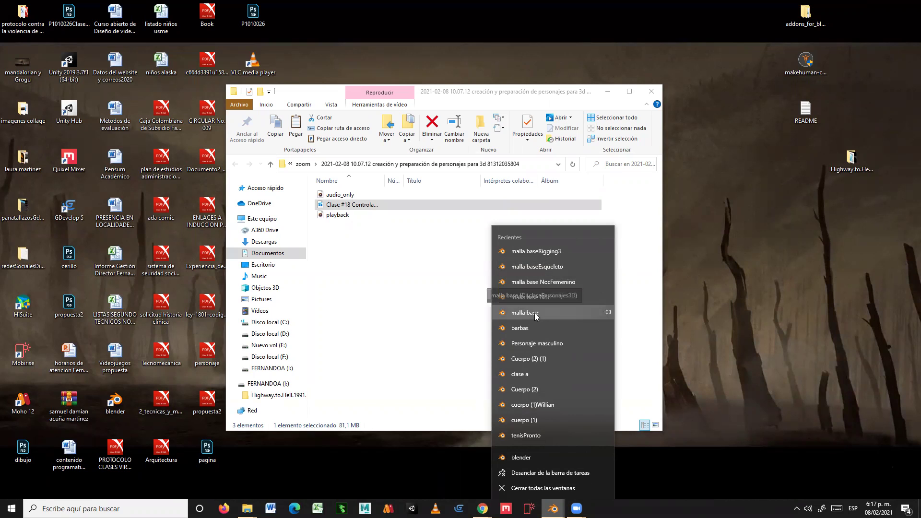
# Step: Remove the unavailable file "Personaje masculino" from Blender's recent files list
pyautogui.click(541, 344)
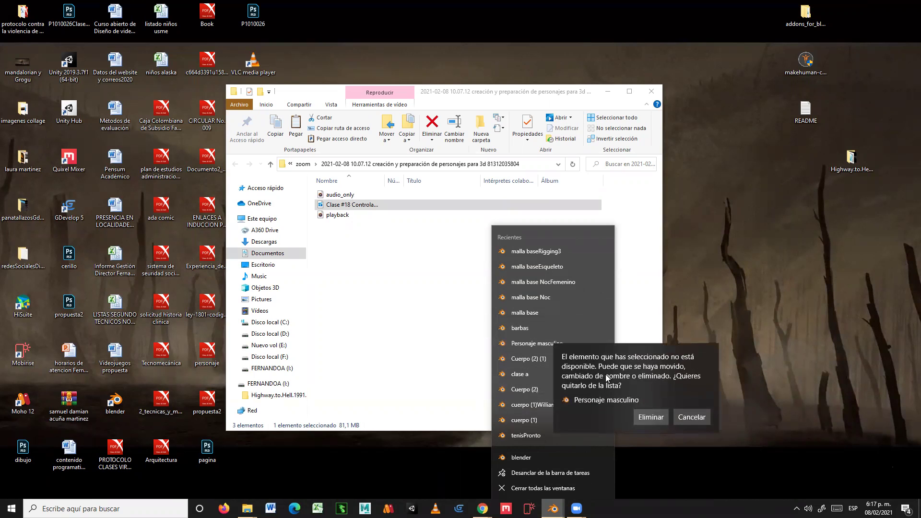
pyautogui.click(647, 418)
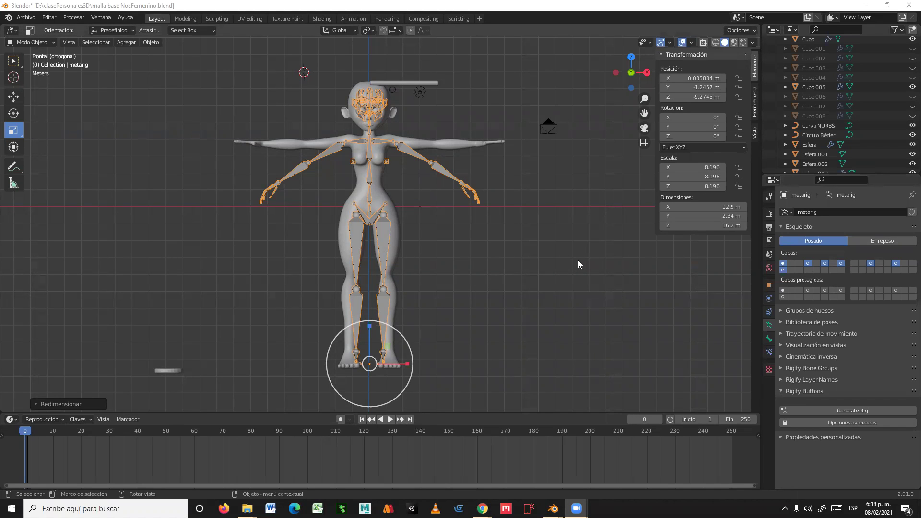
# Step: Move the metarig along the Y axis to about -10.03 m, clear of the female character mesh
pyautogui.moveTo(577, 259); pyautogui.dragTo(230, 269, button='middle')
pyautogui.click(14, 97)
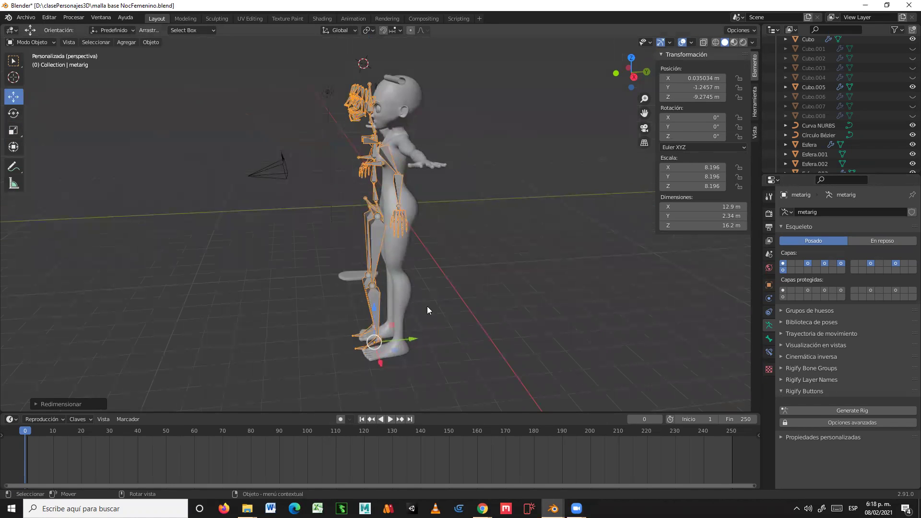
pyautogui.moveTo(414, 340); pyautogui.dragTo(281, 352)
pyautogui.moveTo(281, 352); pyautogui.dragTo(368, 273, button='middle')
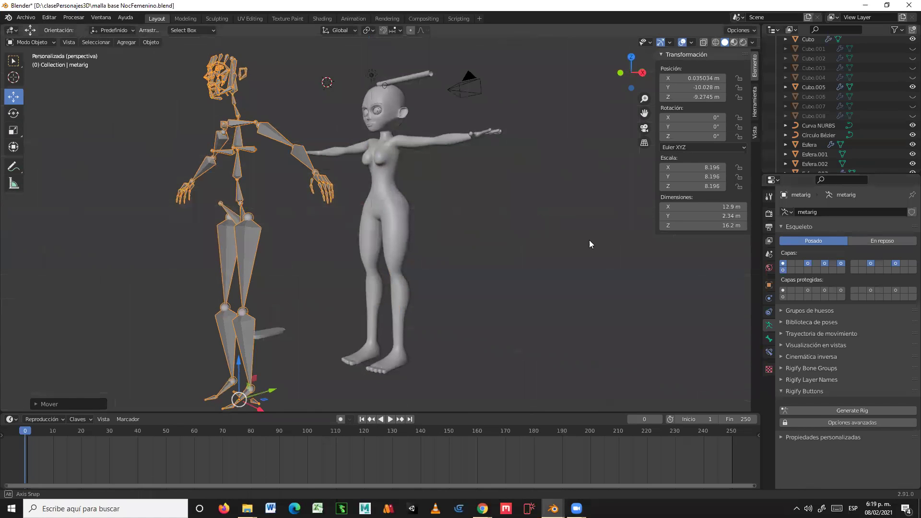
pyautogui.moveTo(590, 245); pyautogui.dragTo(768, 353, button='middle')
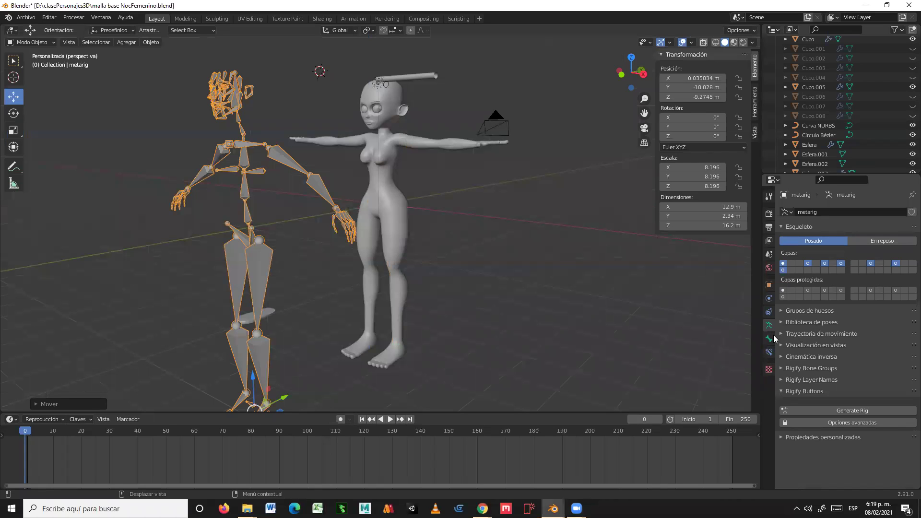
# Step: Turn on the display of bone names in the metarig's viewport display settings
pyautogui.click(770, 338)
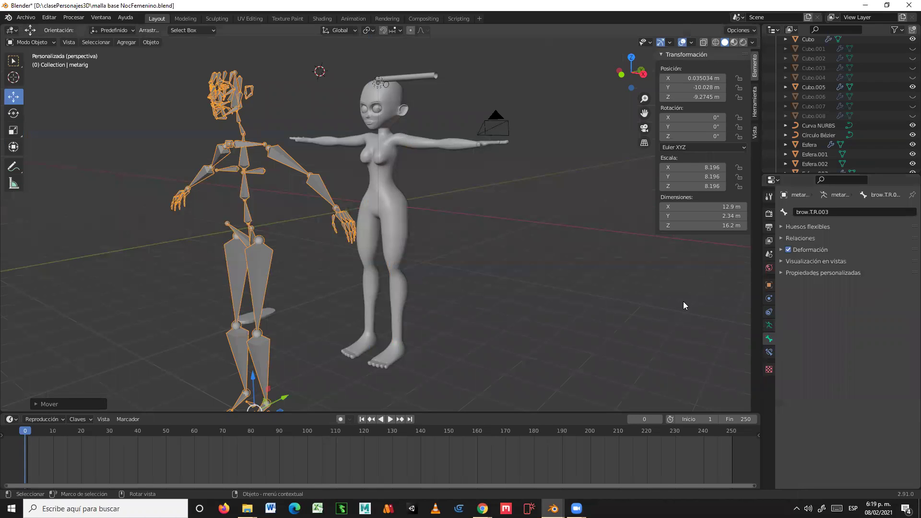
pyautogui.click(769, 326)
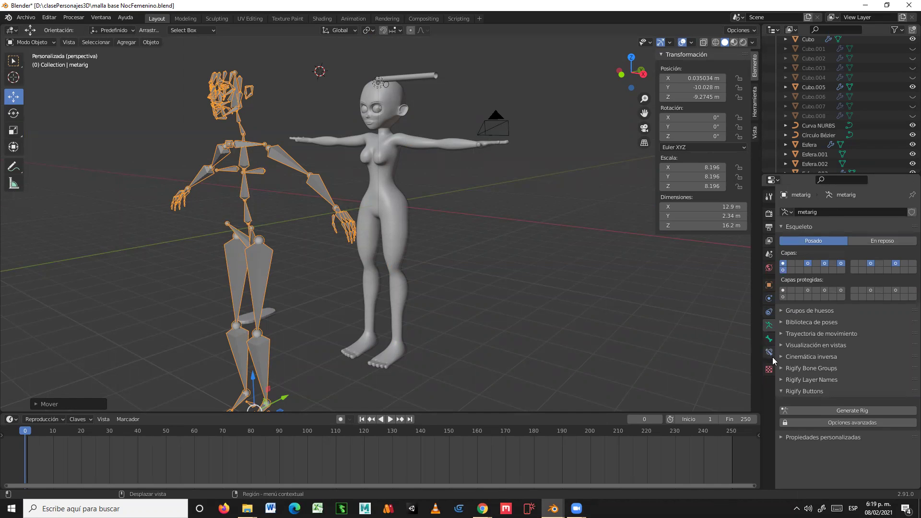
pyautogui.keyDown('shift'); pyautogui.moveTo(501, 265); pyautogui.dragTo(552, 246, button='middle'); pyautogui.keyUp('shift')
pyautogui.hotkey('ctrl', 'Tab')
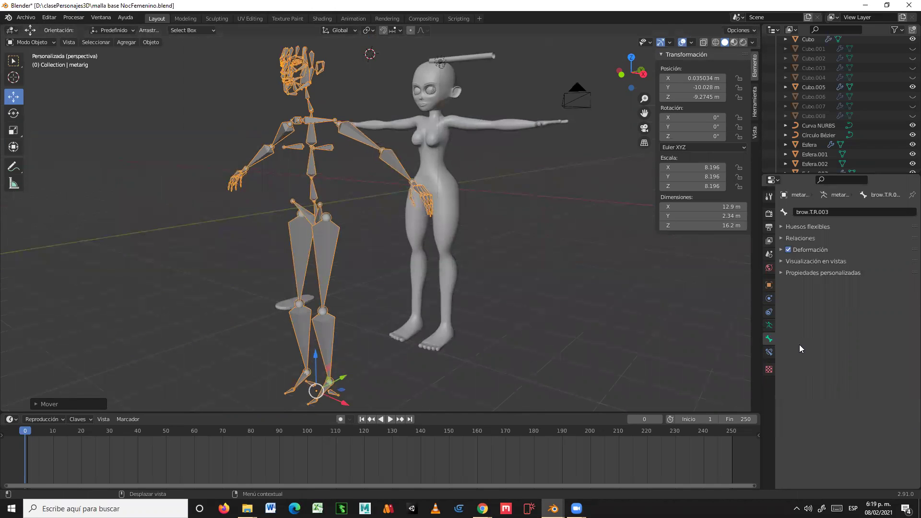
pyautogui.click(782, 261)
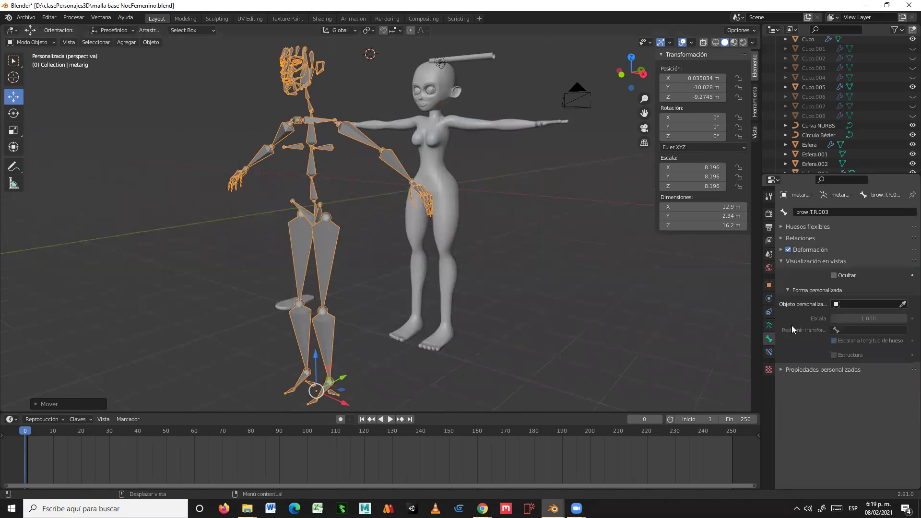
pyautogui.click(769, 325)
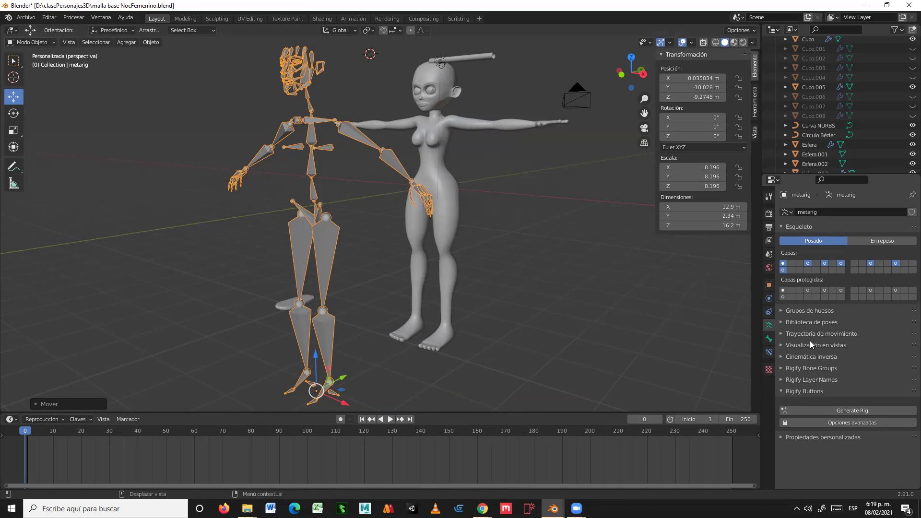
pyautogui.click(780, 345)
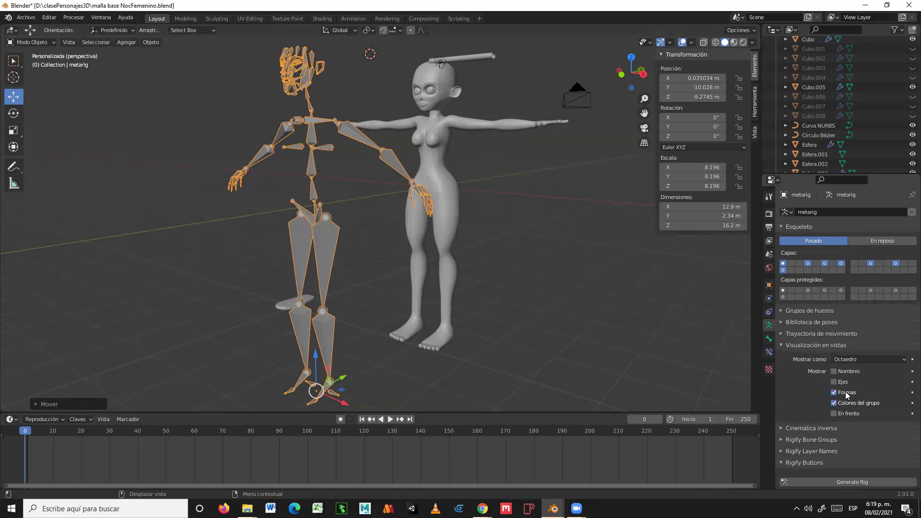
pyautogui.click(834, 372)
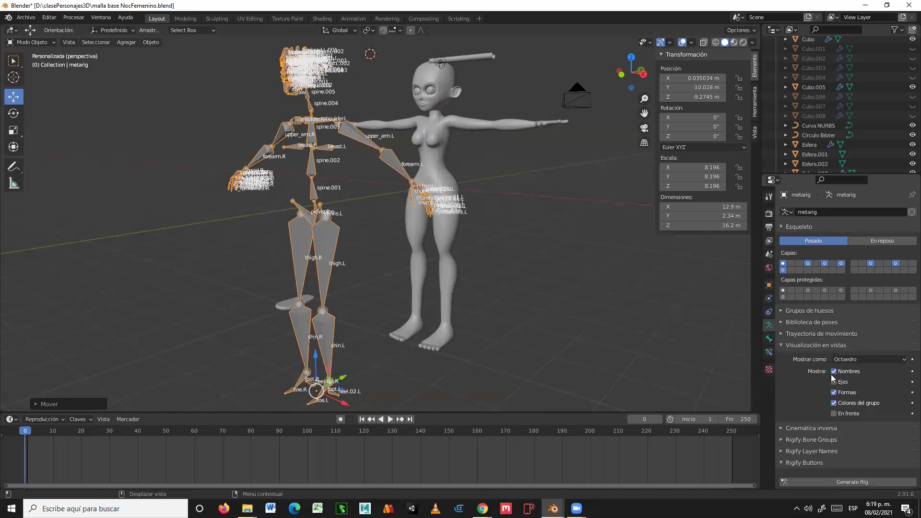
# Step: Switch the metarig from Object Mode to Edit Mode for work on its neck bones
pyautogui.scroll(2, 513, 243)
pyautogui.scroll(2, 513, 244)
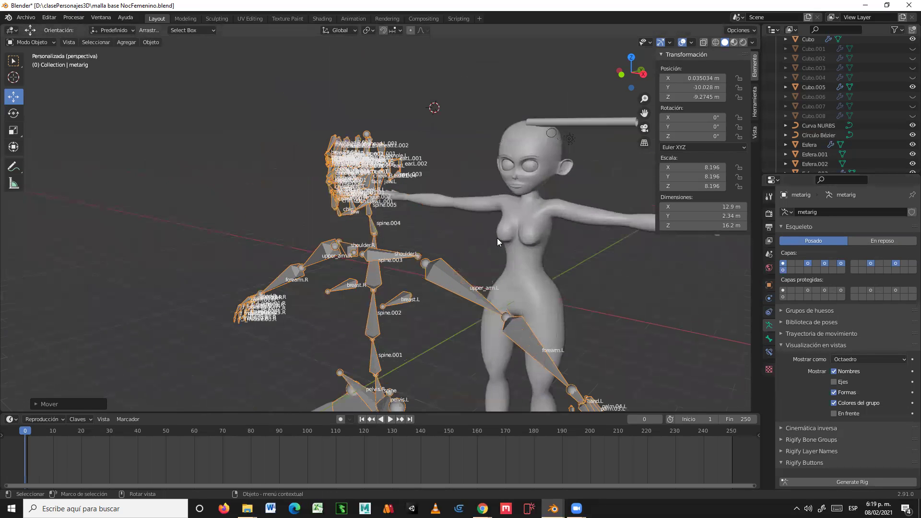
pyautogui.scroll(5, 392, 249)
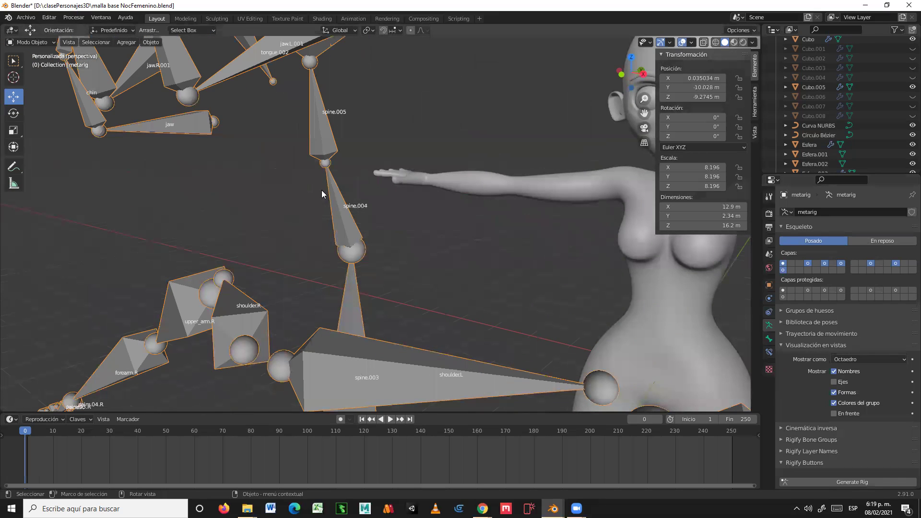
pyautogui.moveTo(346, 227); pyautogui.dragTo(374, 229, button='middle')
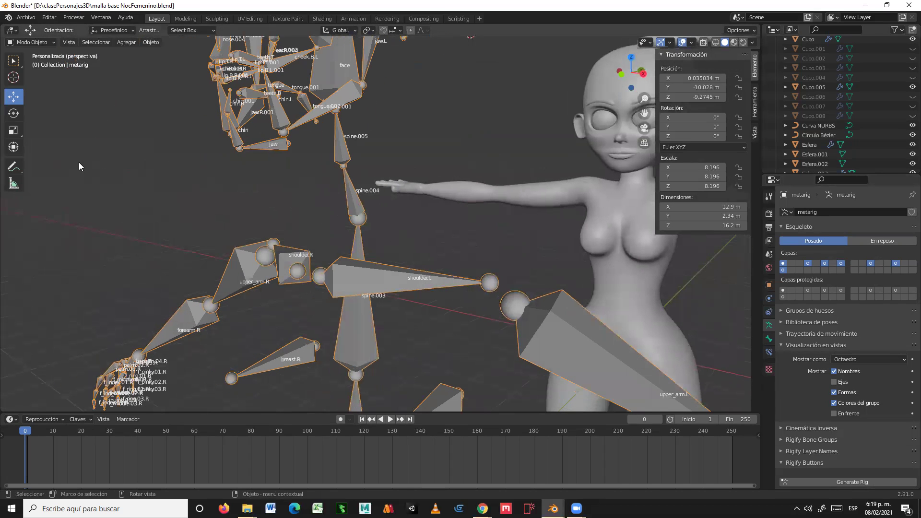
pyautogui.click(42, 42)
pyautogui.click(35, 64)
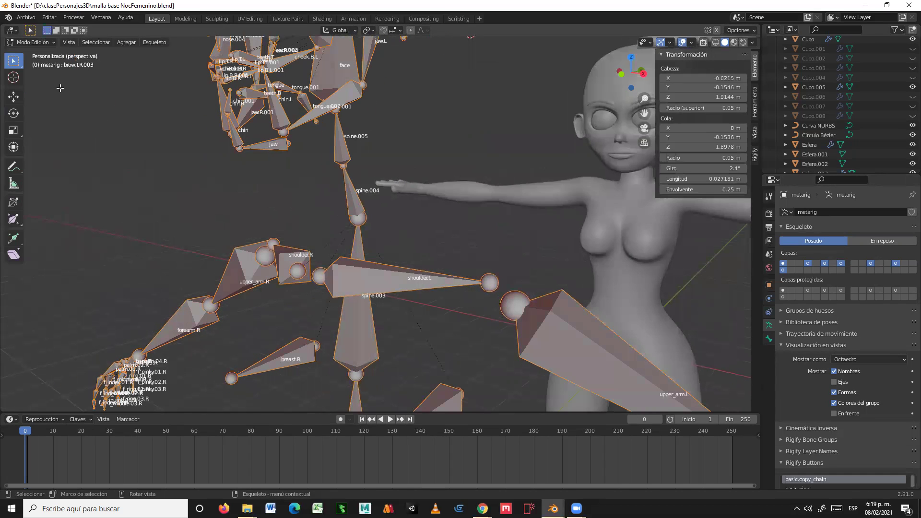
# Step: Lower the upper end of the spine.003 bone along Z to about 1.64 m
pyautogui.moveTo(395, 228); pyautogui.dragTo(377, 226, button='middle')
pyautogui.moveTo(284, 200); pyautogui.dragTo(289, 200, button='middle')
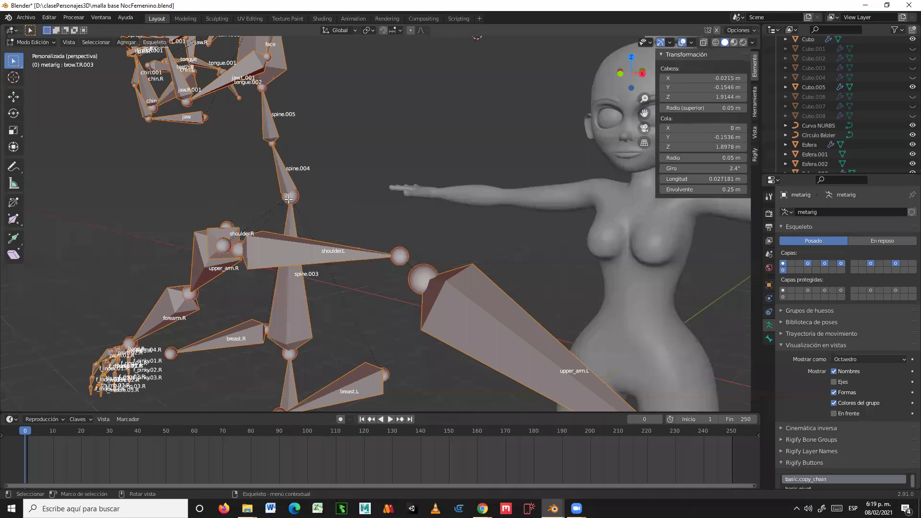
pyautogui.hotkey('ctrl', 'z')
pyautogui.click(13, 96)
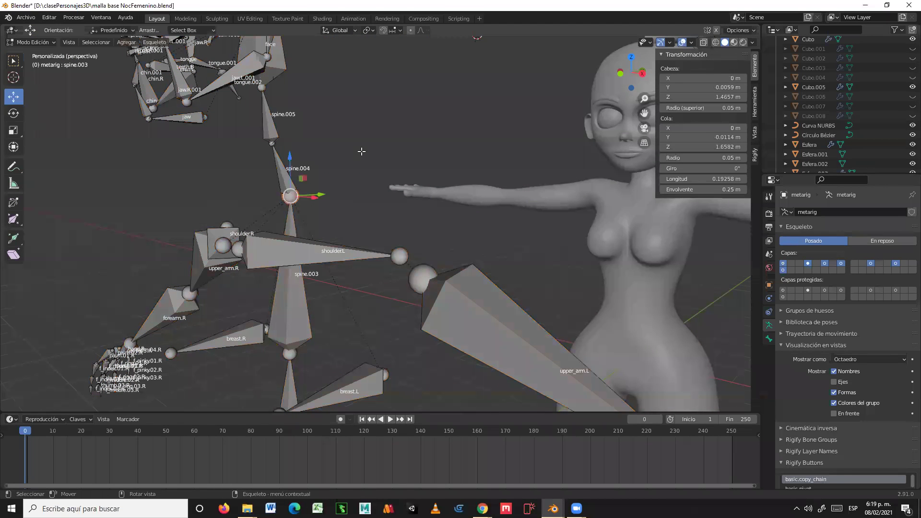
pyautogui.moveTo(292, 160); pyautogui.dragTo(292, 171)
pyautogui.moveTo(291, 171); pyautogui.dragTo(300, 197, button='middle')
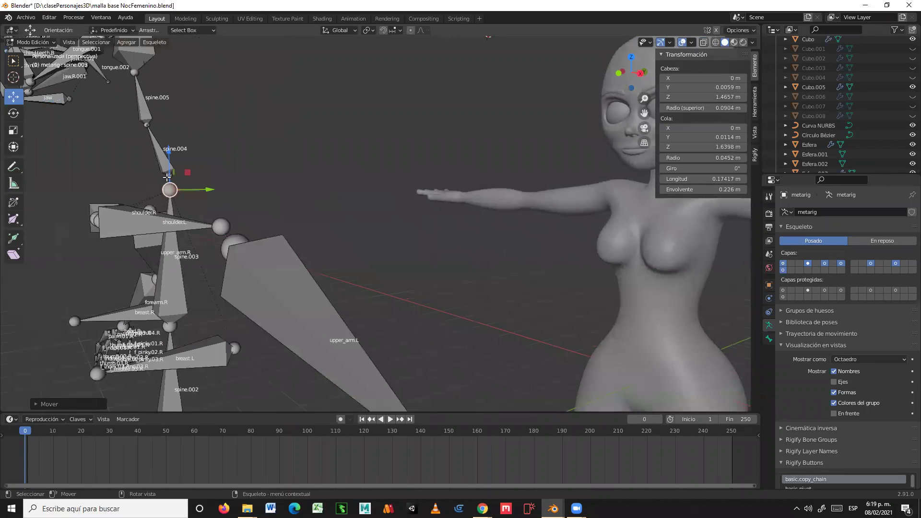
# Step: Move the lower end of the spine.004 bone along Y to about -0.0165 m, away from spine.003
pyautogui.click(169, 176)
pyautogui.moveTo(200, 175); pyautogui.dragTo(241, 191, button='middle')
pyautogui.moveTo(245, 197); pyautogui.dragTo(222, 198)
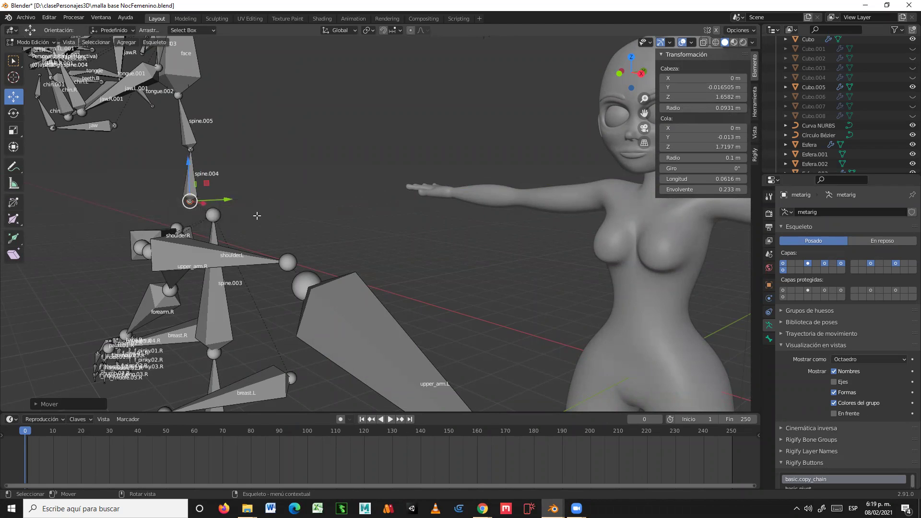
# Step: Return the metarig to Object Mode and try to generate a Rigify rig from it
pyautogui.scroll(-3, 258, 215)
pyautogui.scroll(-1, 312, 205)
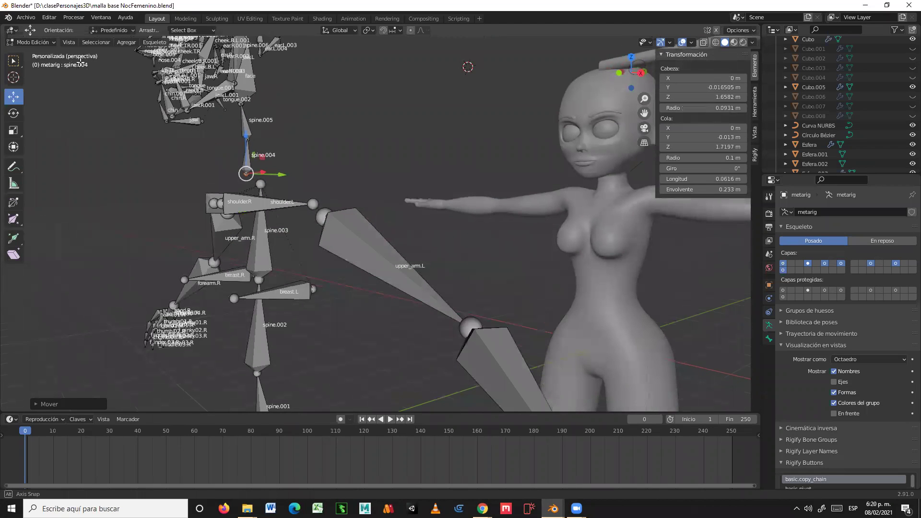
pyautogui.click(33, 42)
pyautogui.click(49, 55)
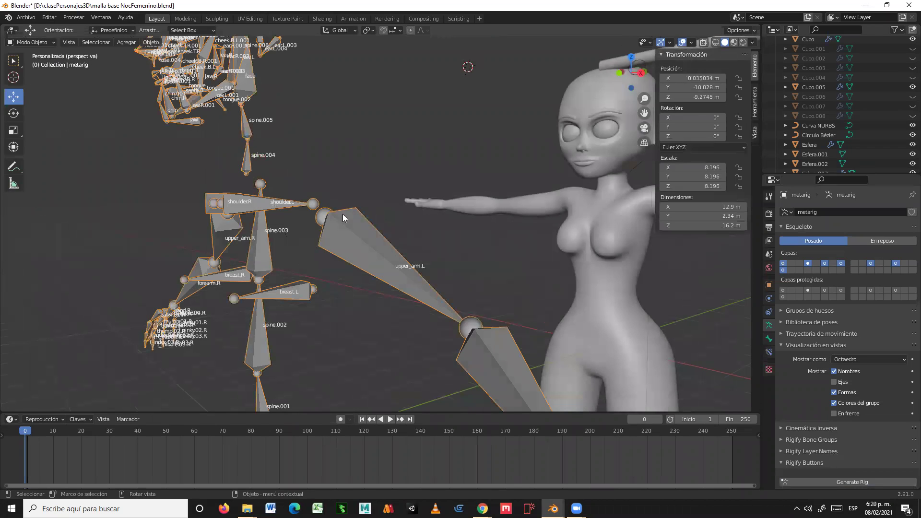
pyautogui.scroll(-1, 870, 444)
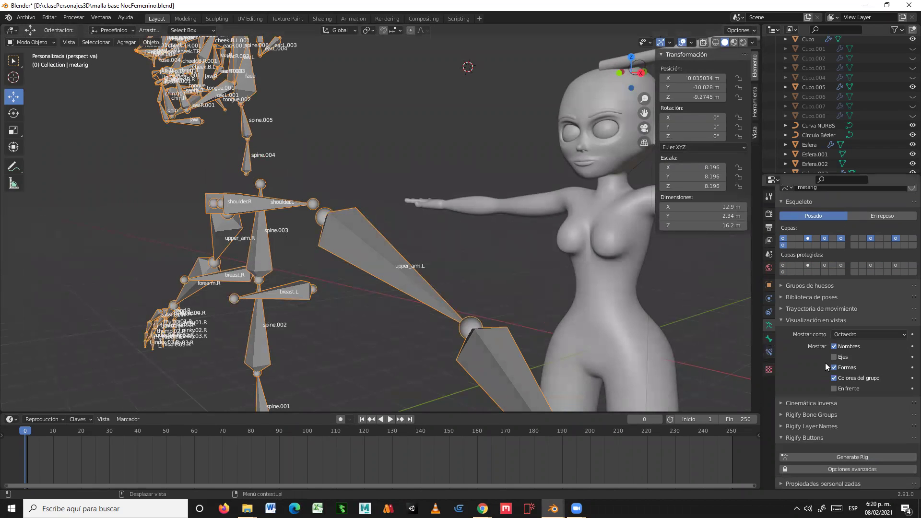
pyautogui.click(842, 457)
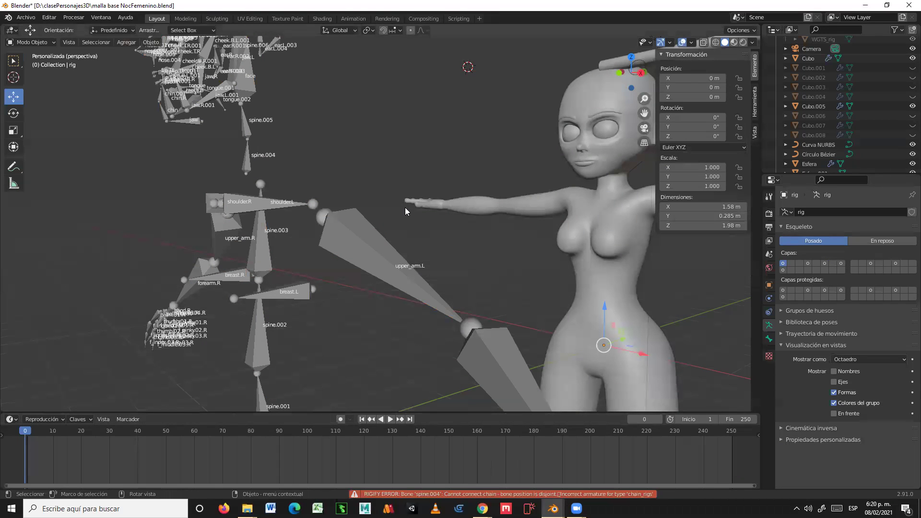
# Step: Select the metarig again and put it in Edit Mode at the gap between spine.003 and spine.004
pyautogui.moveTo(371, 157); pyautogui.dragTo(370, 159, button='middle')
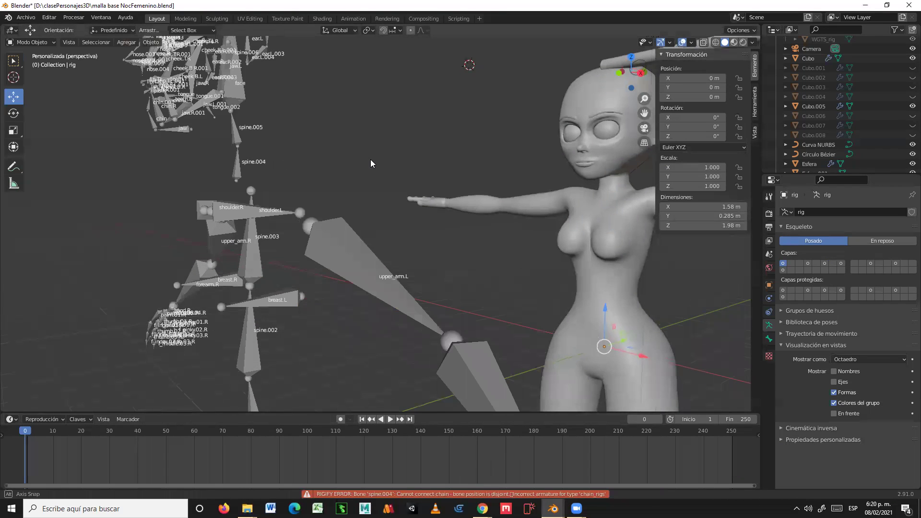
pyautogui.scroll(2, 336, 163)
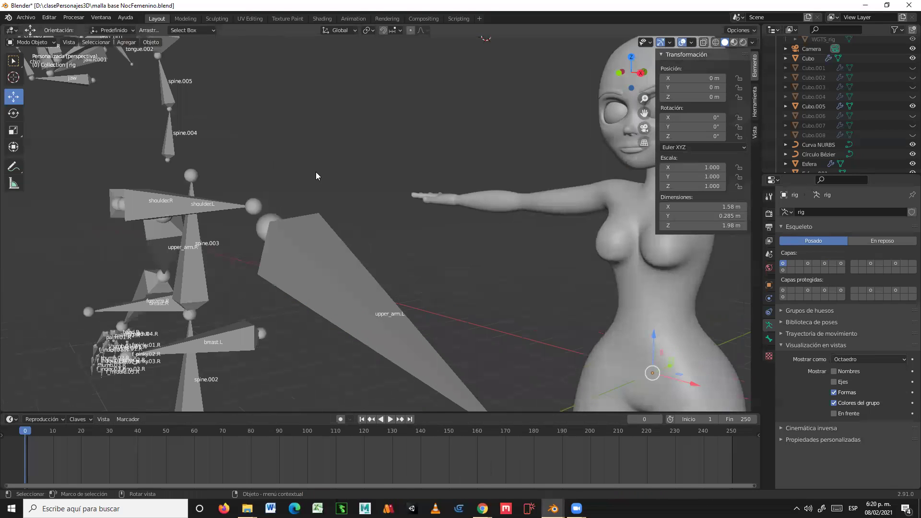
pyautogui.moveTo(313, 164); pyautogui.dragTo(325, 166, button='middle')
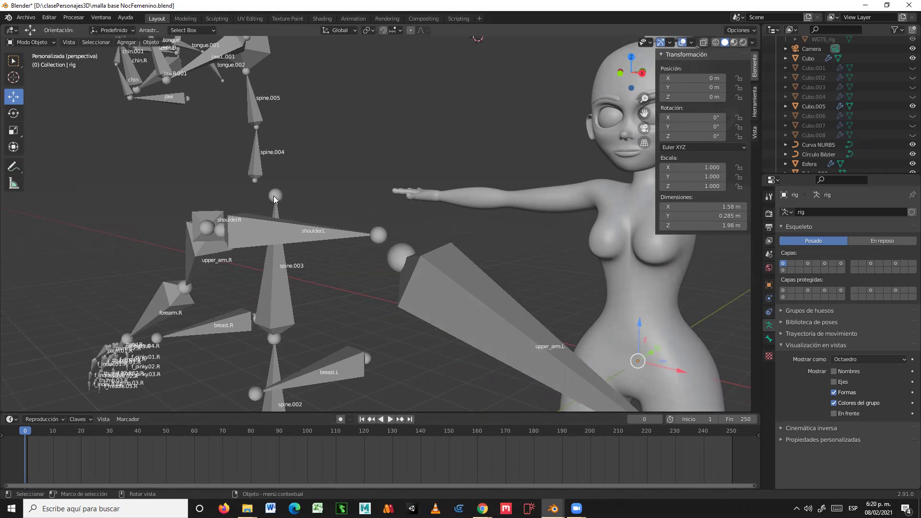
pyautogui.scroll(2, 291, 193)
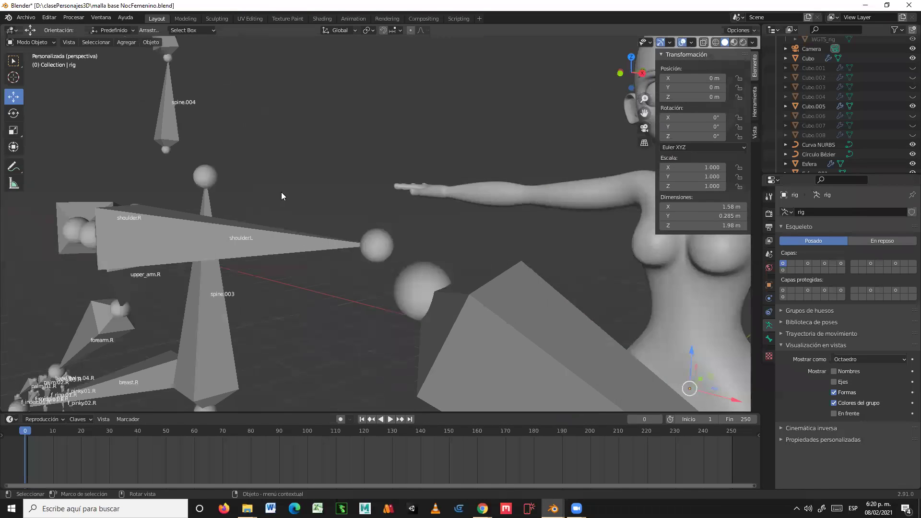
pyautogui.scroll(1, 286, 175)
pyautogui.keyDown('shift'); pyautogui.moveTo(315, 178); pyautogui.dragTo(318, 180, button='middle'); pyautogui.keyUp('shift')
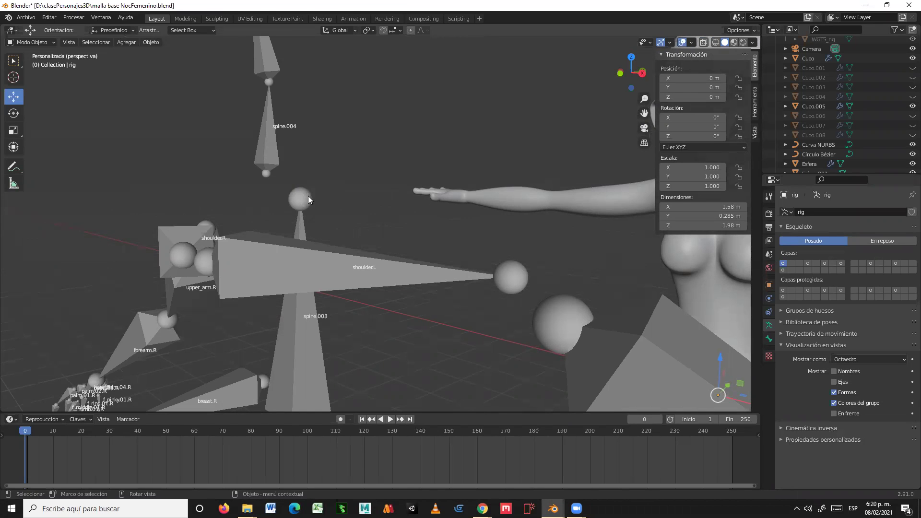
pyautogui.click(303, 195)
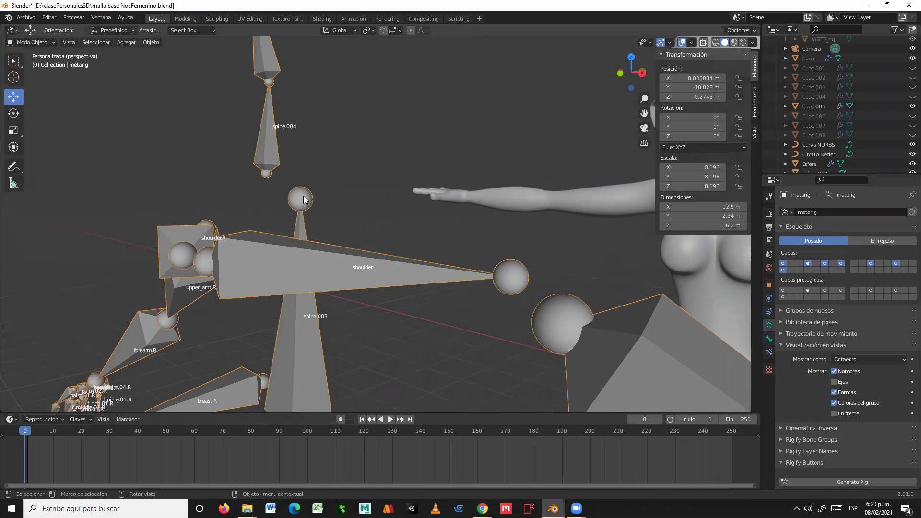
pyautogui.click(40, 43)
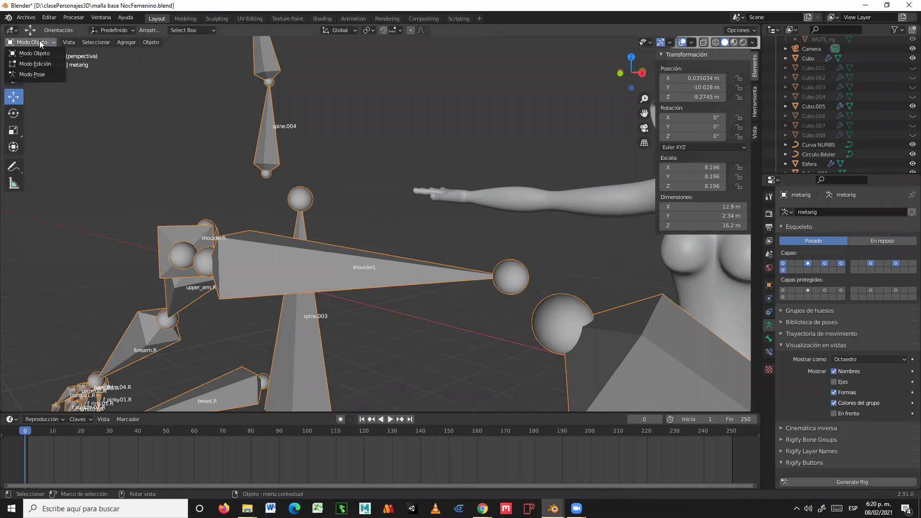
pyautogui.click(43, 62)
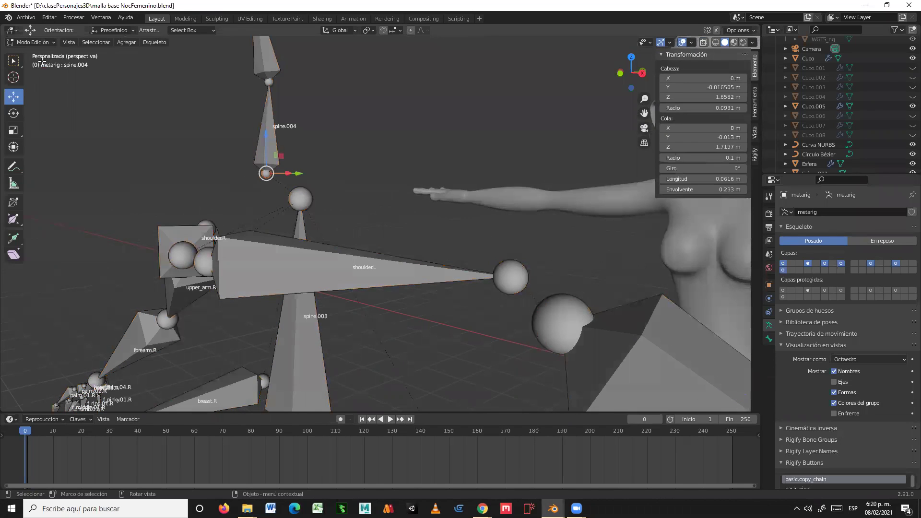
# Step: Snap the 3D cursor to the upper end of the spine.003 bone
pyautogui.click(301, 196)
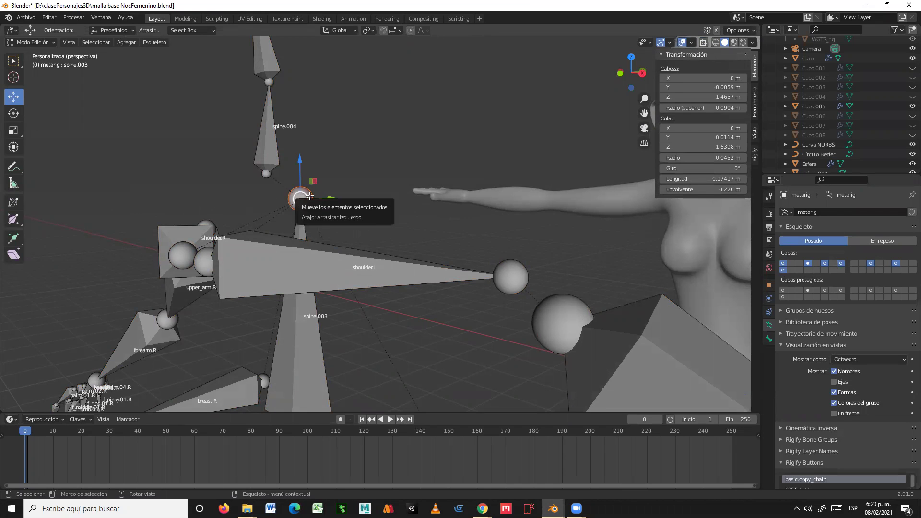
pyautogui.hotkey('shift', 's')
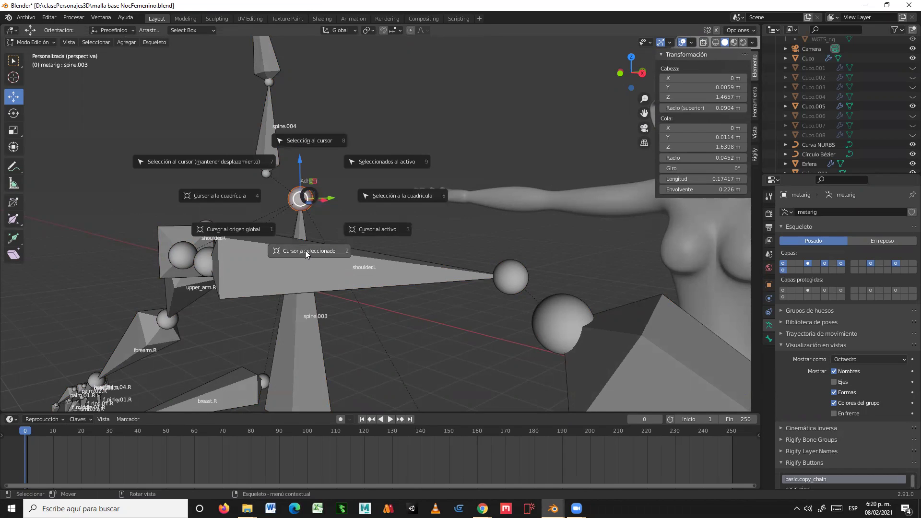
pyautogui.moveTo(341, 179); pyautogui.dragTo(362, 187, button='middle')
pyautogui.press('KP_Decimal')
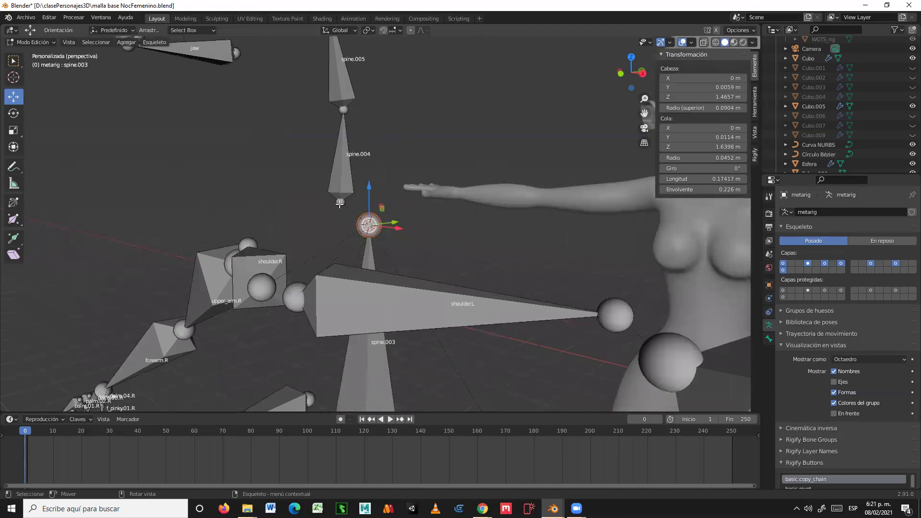
# Step: Snap the lower end of the spine.004 bone to the 3D cursor at the tip of spine.003
pyautogui.click(341, 201)
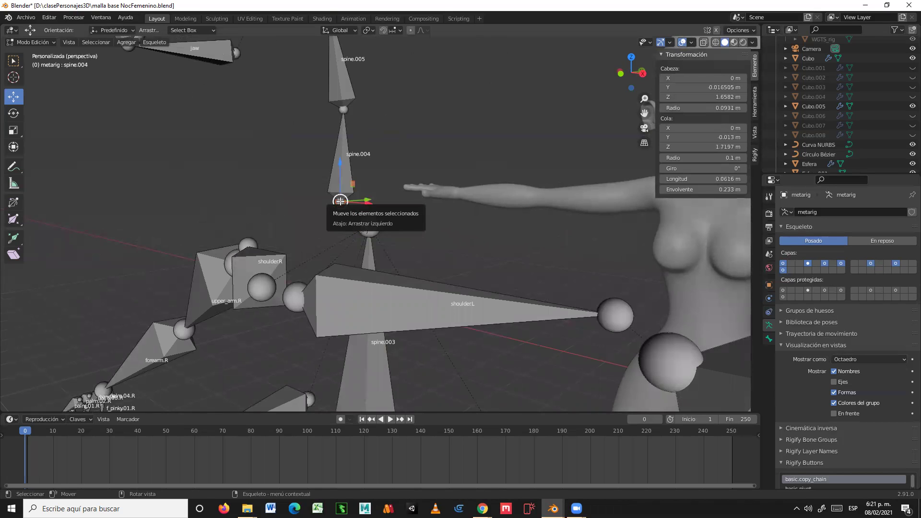
pyautogui.hotkey('shift', 's')
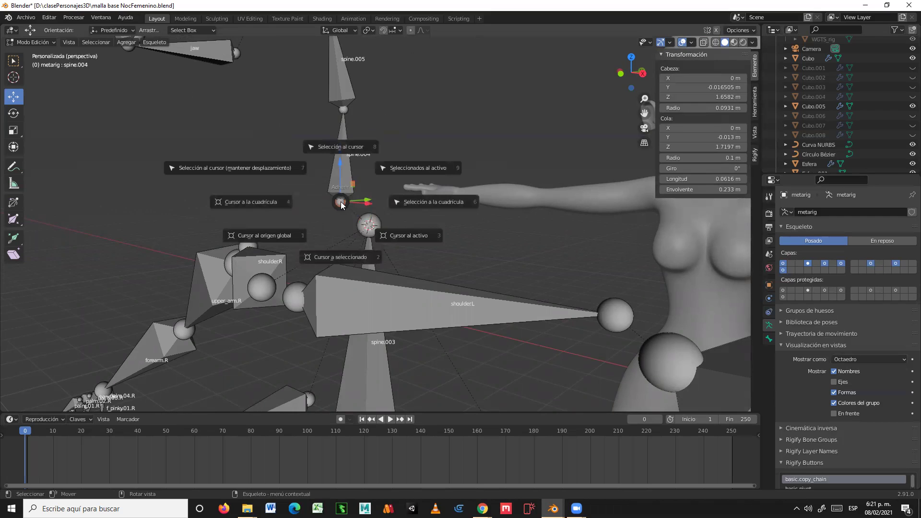
pyautogui.click(334, 149)
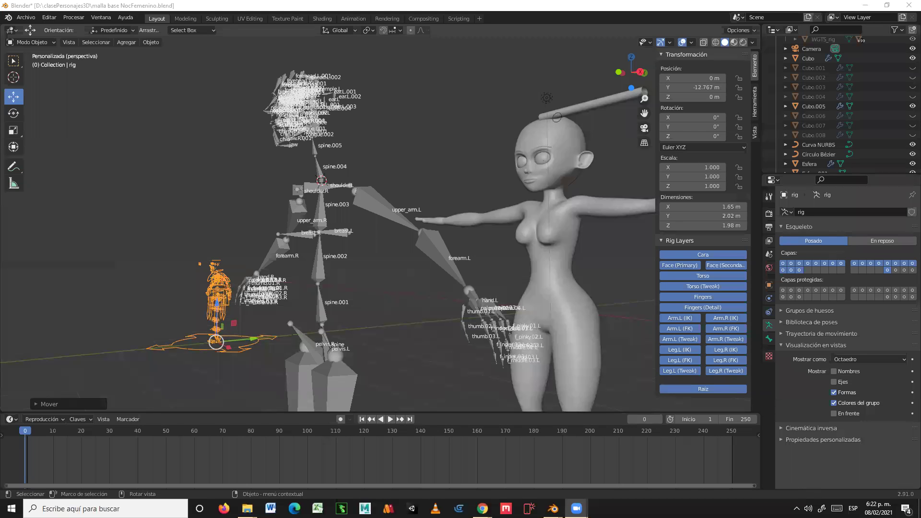
pyautogui.moveTo(330, 272); pyautogui.dragTo(191, 304, button='middle')
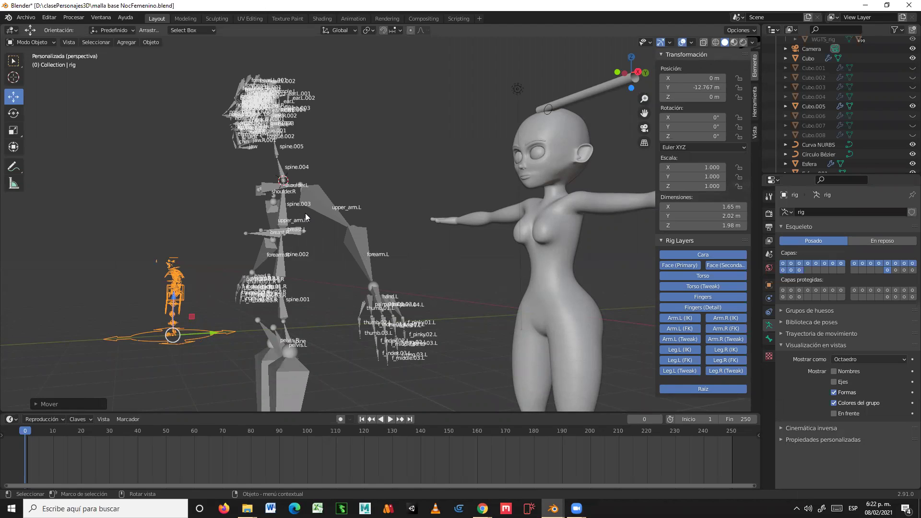
pyautogui.moveTo(306, 210); pyautogui.dragTo(319, 222, button='middle')
pyautogui.scroll(4, 312, 218)
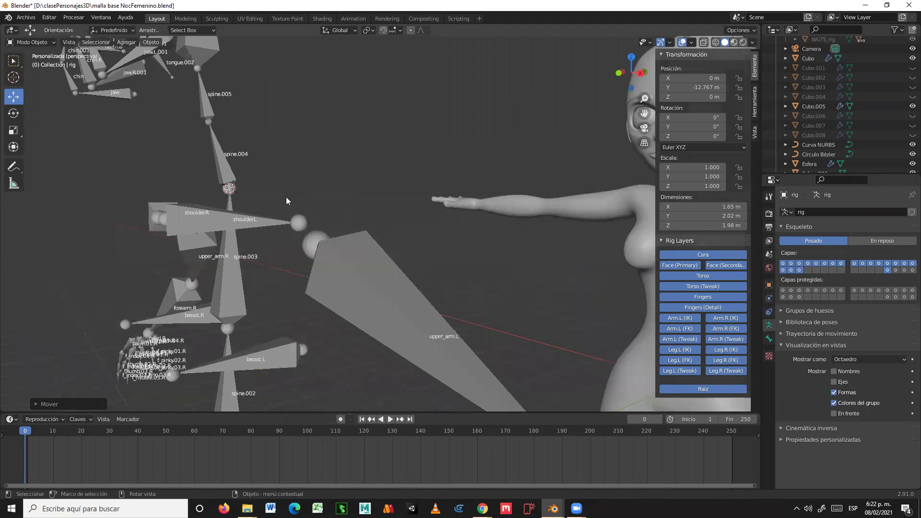
pyautogui.keyDown('shift'); pyautogui.moveTo(281, 181); pyautogui.dragTo(303, 194, button='middle'); pyautogui.keyUp('shift')
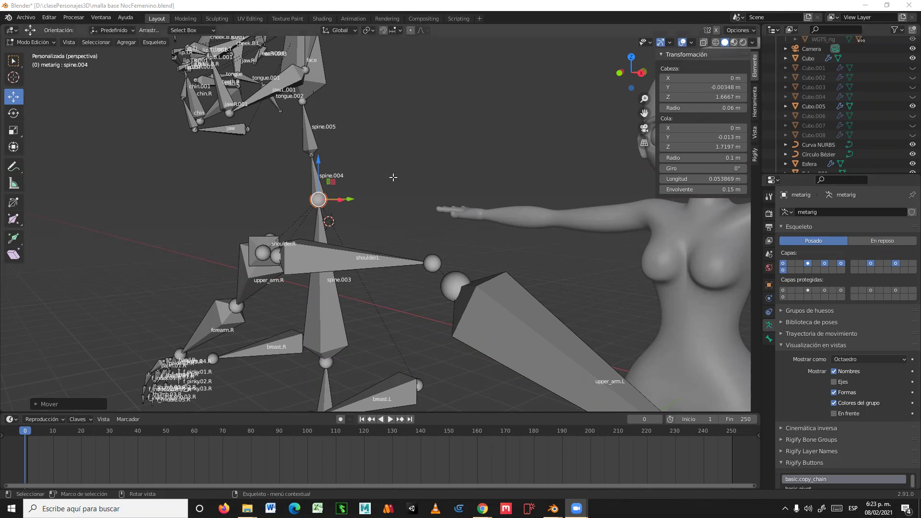
# Step: Close the malla base NocFemenino file without saving the changes
pyautogui.scroll(-3, 393, 177)
pyautogui.click(908, 5)
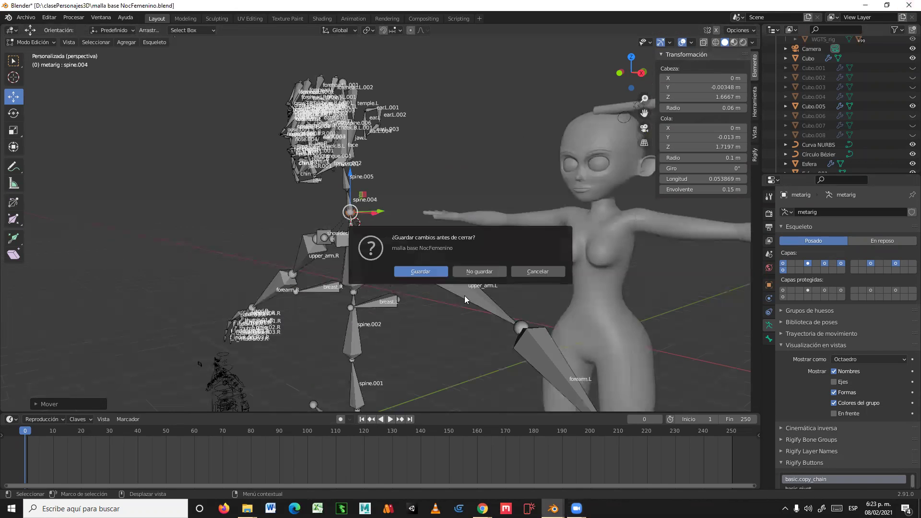
pyautogui.click(478, 271)
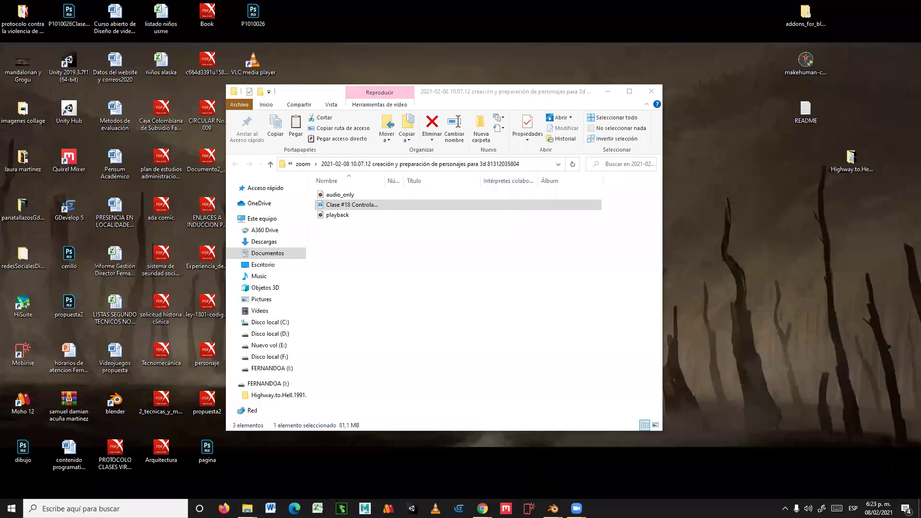
# Step: Move the eye control named Bone in front of the face to X 1.5074 m and Y -0.18278 m
pyautogui.moveTo(553, 508)
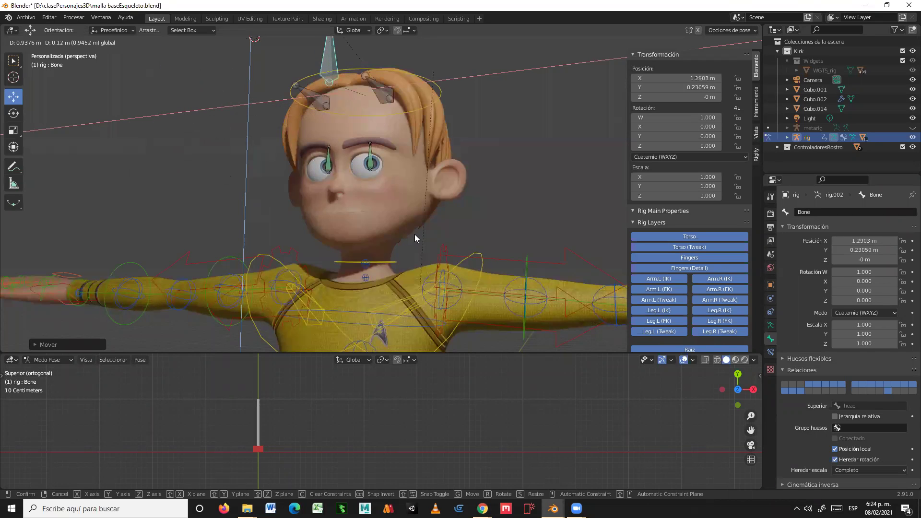
pyautogui.rightClick(397, 262)
pyautogui.press('g')
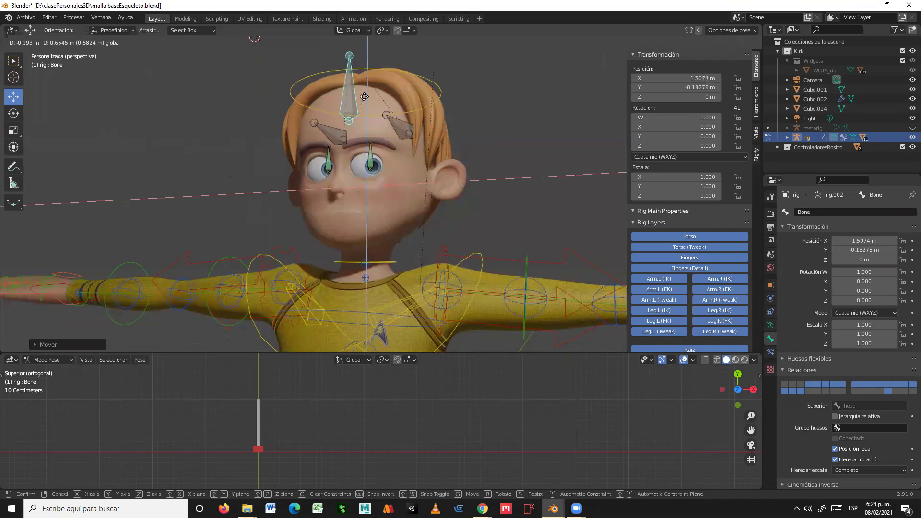
pyautogui.click(374, 167)
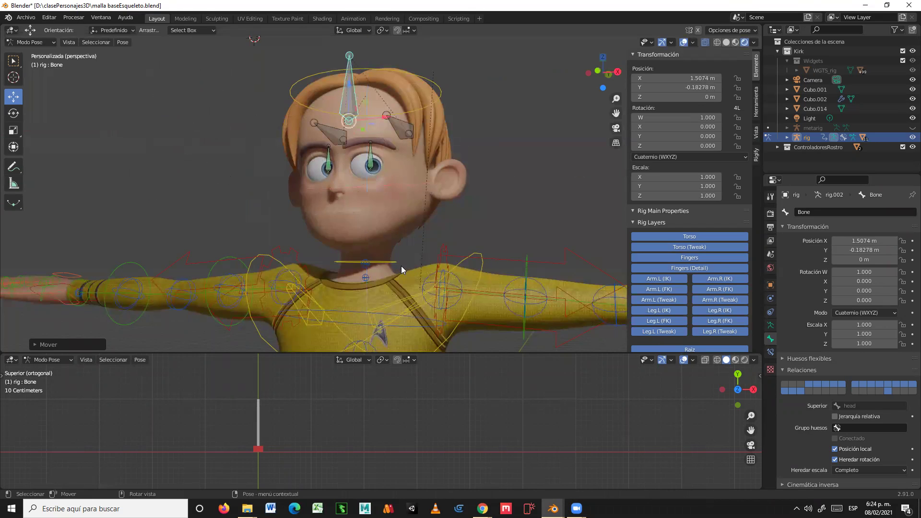
# Step: Select the head control and rotate it freely to turn and tilt the character's head
pyautogui.click(438, 89)
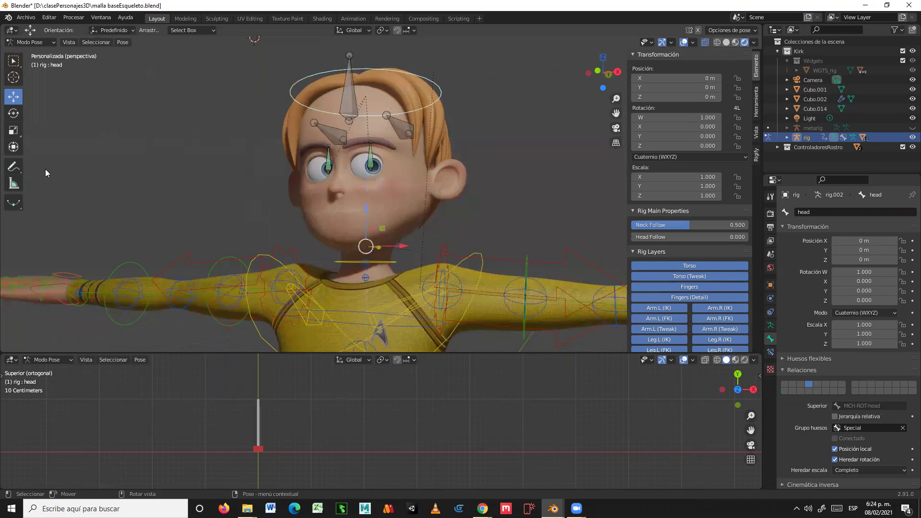
pyautogui.click(13, 113)
pyautogui.moveTo(375, 225); pyautogui.dragTo(418, 223)
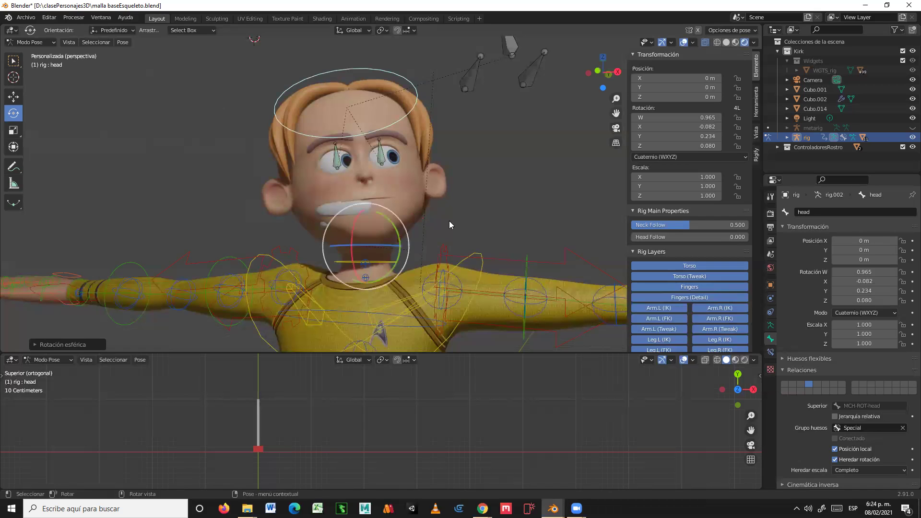
# Step: Hide Cubo.001, Cubo.002 and Cubo.014, and rotate the head control to face the other side
pyautogui.click(912, 89)
pyautogui.click(908, 100)
pyautogui.click(912, 108)
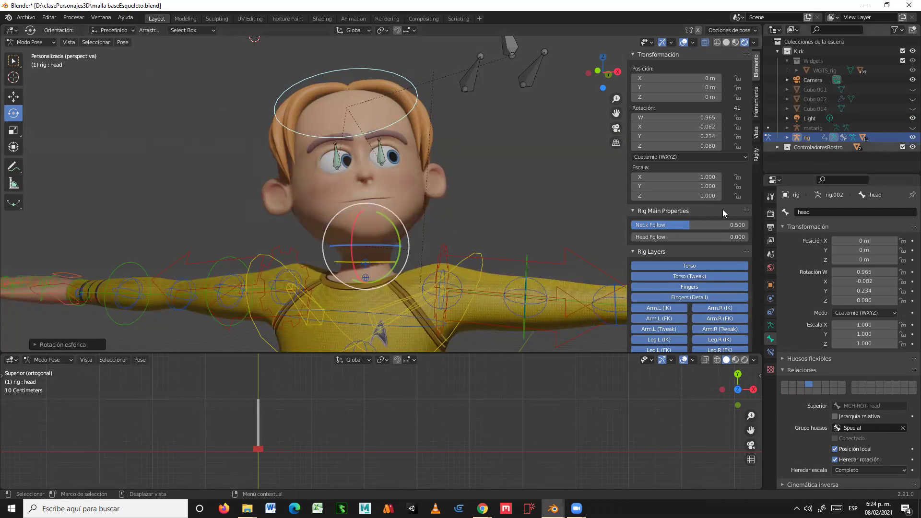
pyautogui.moveTo(380, 231); pyautogui.dragTo(263, 165)
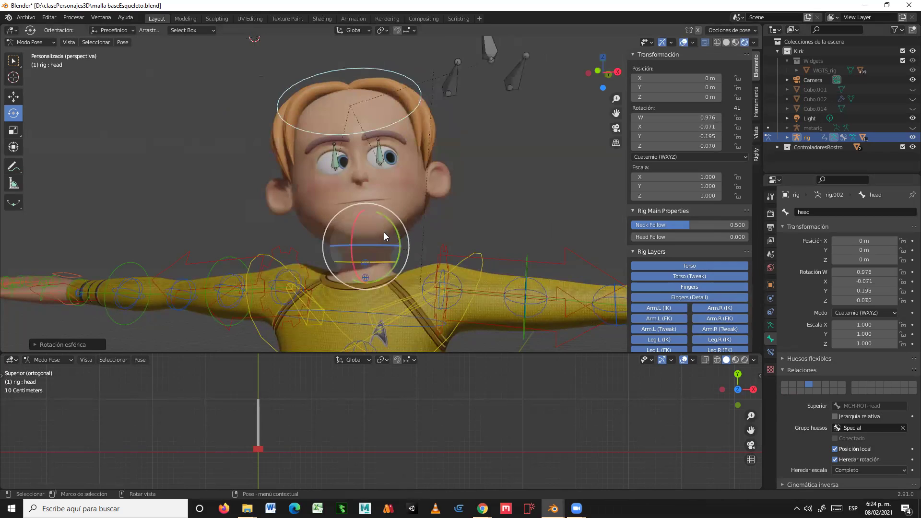
pyautogui.moveTo(331, 248); pyautogui.dragTo(329, 249)
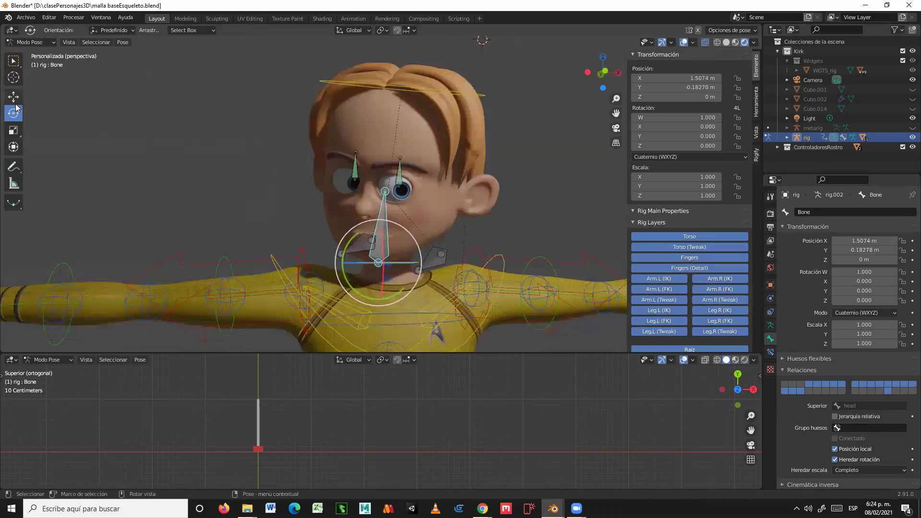
# Step: Move the eye control named Bone to X 0.23982 m, Y 0.5675 m and Z 0.45391 m
pyautogui.click(14, 98)
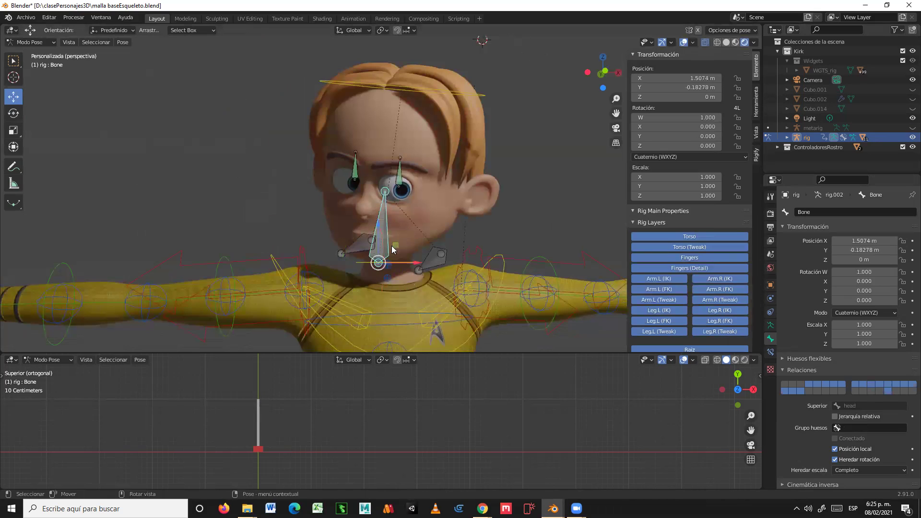
pyautogui.moveTo(365, 222); pyautogui.dragTo(251, 148)
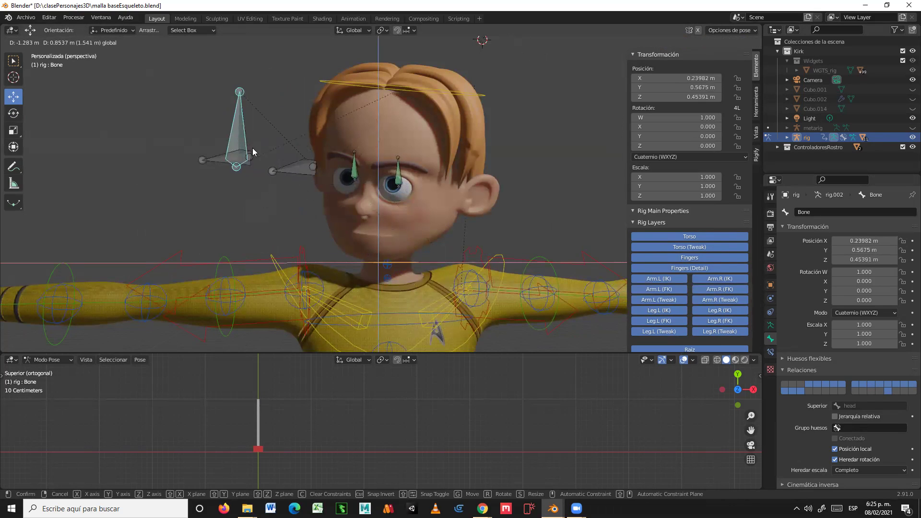
pyautogui.click(255, 152)
pyautogui.moveTo(469, 237); pyautogui.dragTo(479, 224, button='middle')
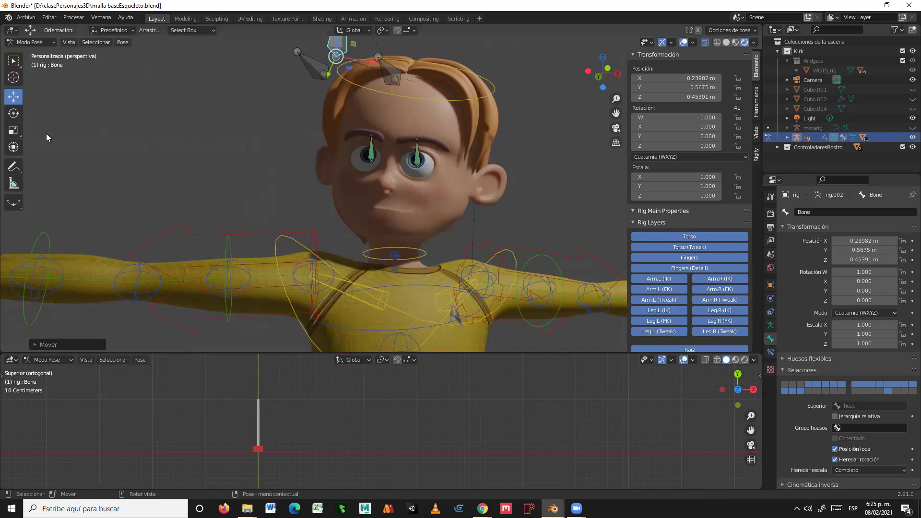
# Step: Switch the rig to Object Mode and move the CtrlBOcaAbierta slider up to about Y 0.447 m to open the mouth
pyautogui.click(40, 41)
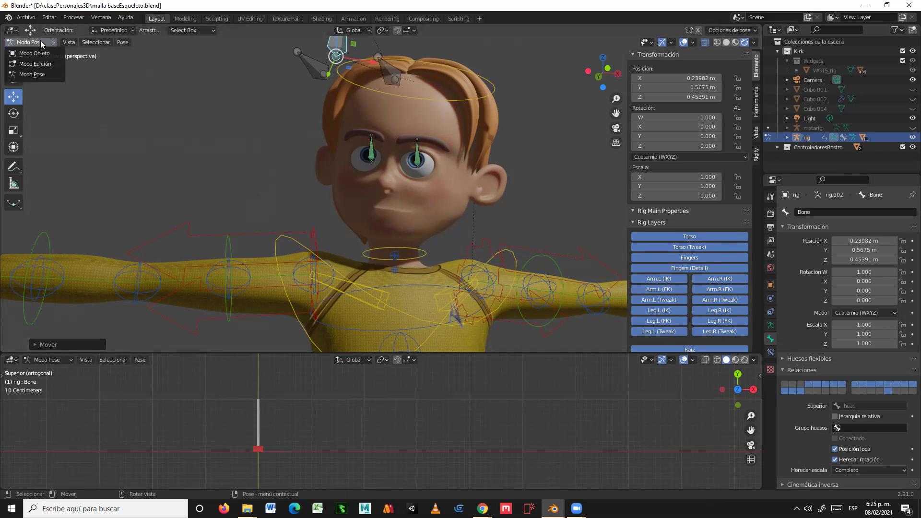
pyautogui.click(53, 360)
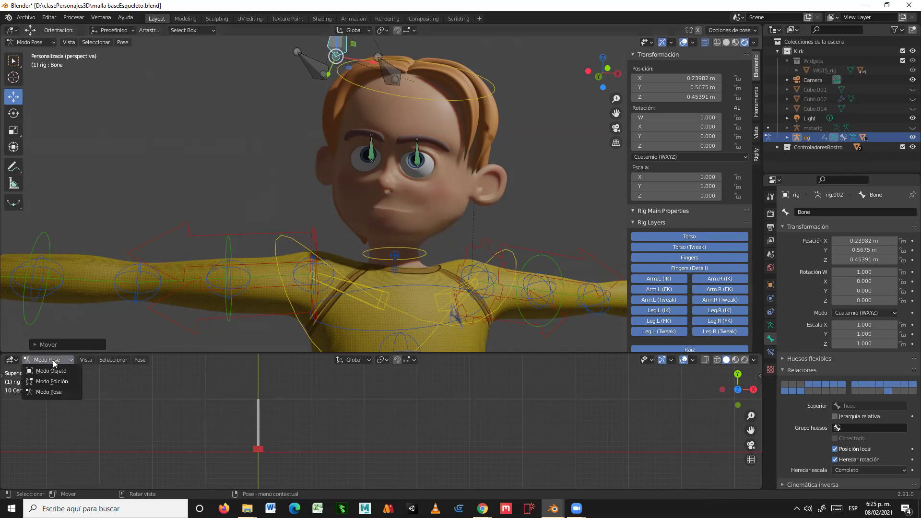
pyautogui.click(56, 371)
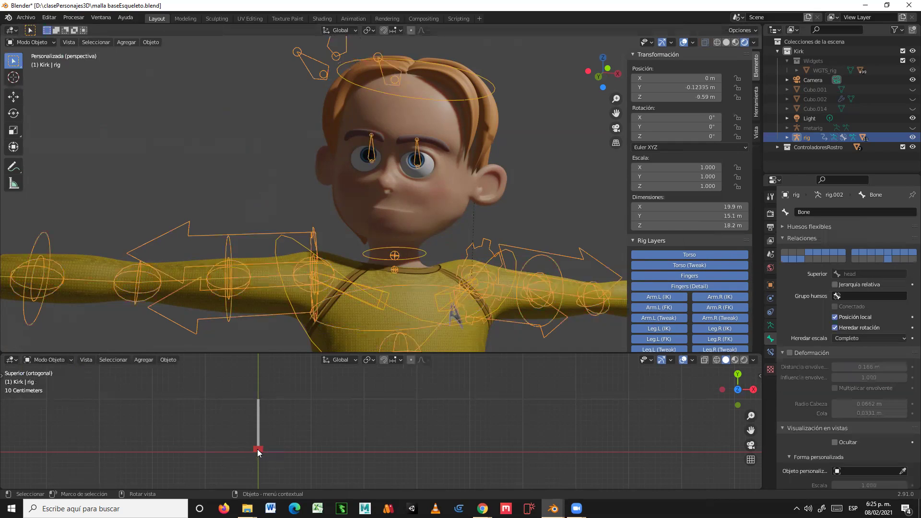
pyautogui.click(257, 449)
pyautogui.click(18, 100)
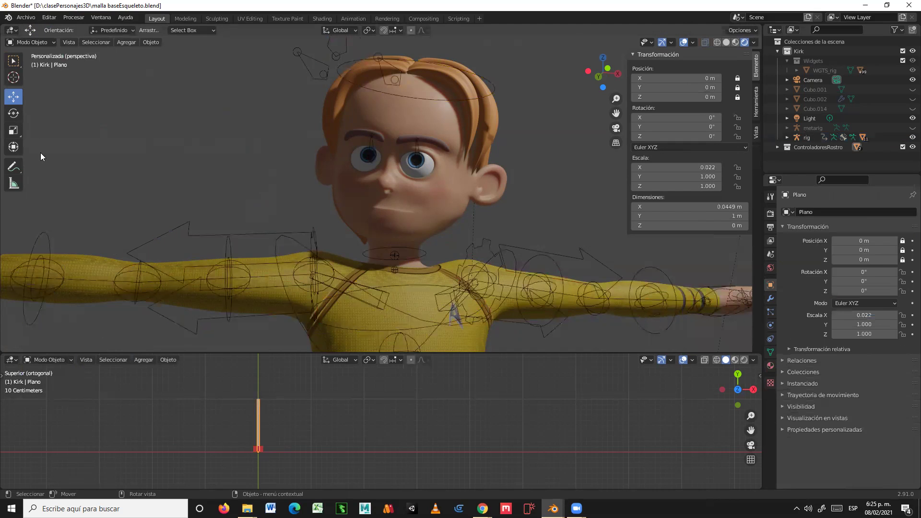
pyautogui.click(264, 450)
pyautogui.moveTo(257, 417); pyautogui.dragTo(263, 375)
pyautogui.moveTo(484, 188); pyautogui.dragTo(432, 118, button='middle')
pyautogui.moveTo(410, 156); pyautogui.dragTo(523, 183, button='middle')
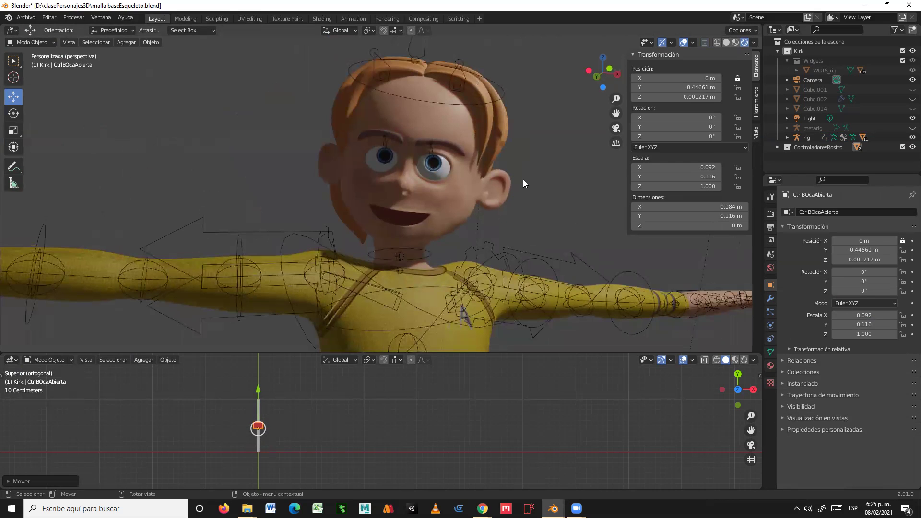
pyautogui.moveTo(457, 208); pyautogui.dragTo(324, 197, button='middle')
# Step: Undo the mouth slider, head rotation, eye control and object visibility changes
pyautogui.press('ctrl')
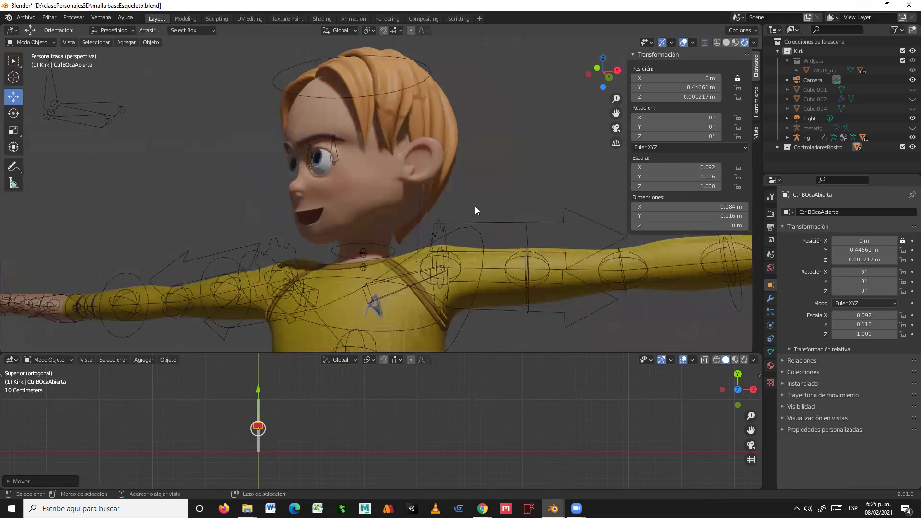
pyautogui.hotkey('ctrl', 'z')
pyautogui.hotkey('ctrl', 'z')
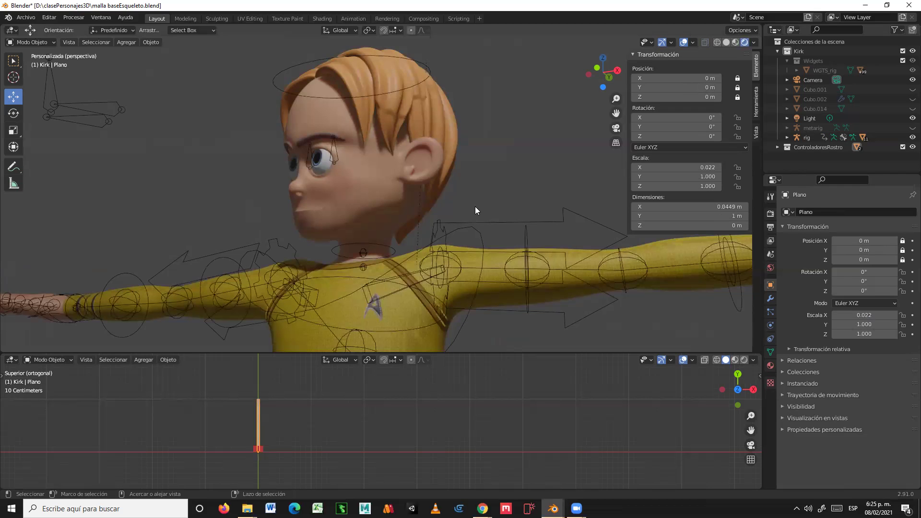
pyautogui.hotkey('ctrl', 'z')
pyautogui.hotkey('ctrl', 'z')
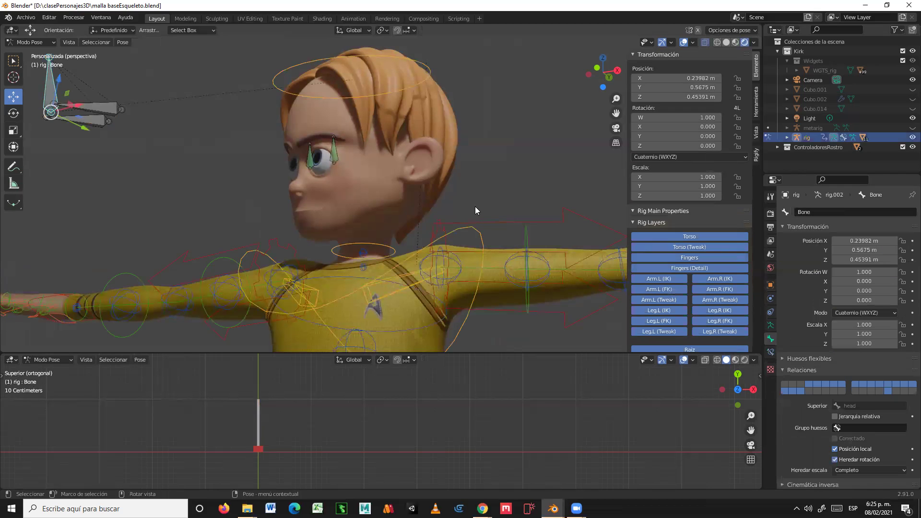
pyautogui.hotkey('ctrl', 'z')
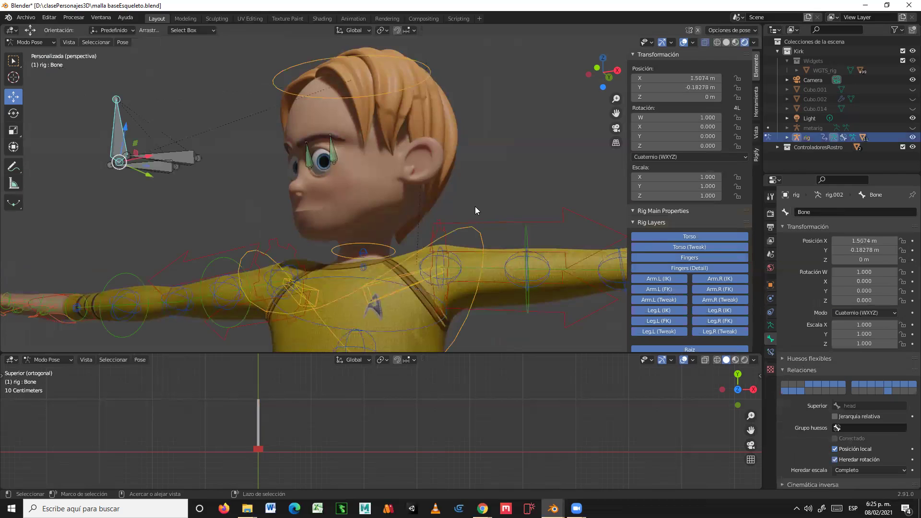
pyautogui.hotkey('ctrl', 'z')
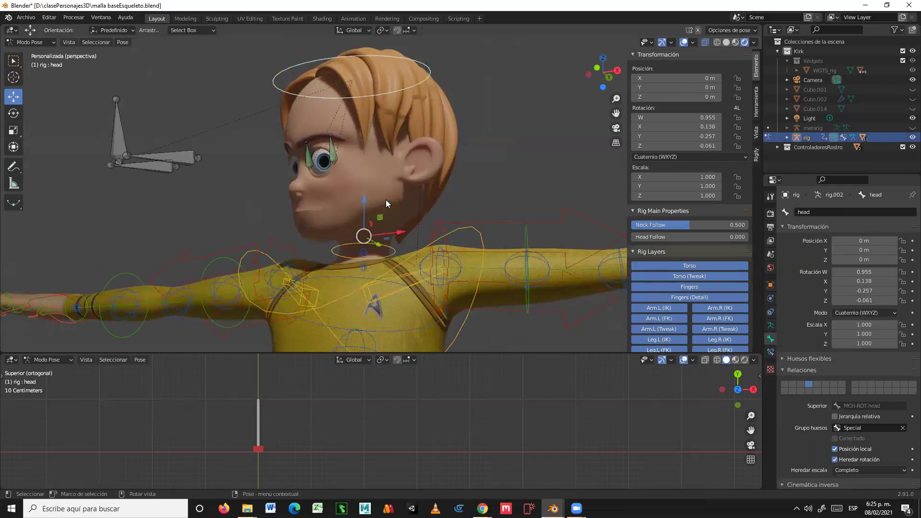
pyautogui.hotkey('ctrl', 'z')
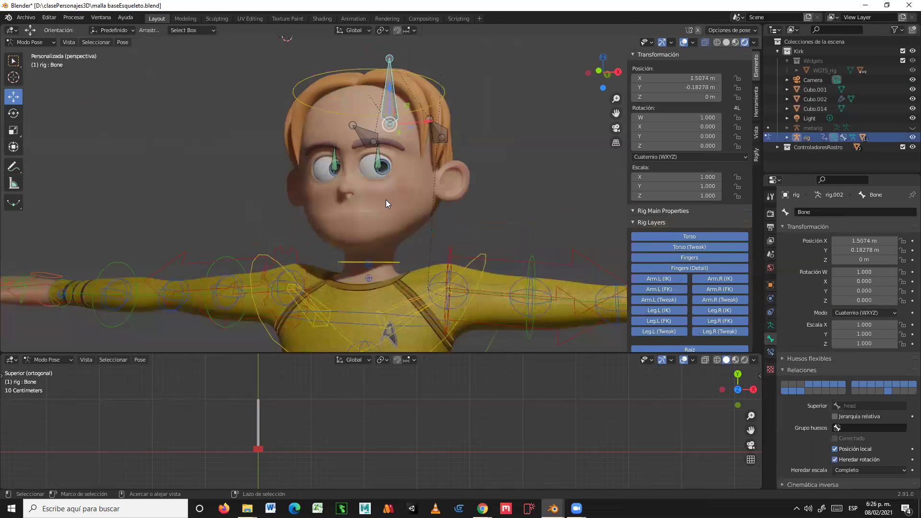
pyautogui.hotkey('ctrl', 'z')
# Step: Save malla baseEsqueleto.blend and close it
pyautogui.hotkey('ctrl', 's')
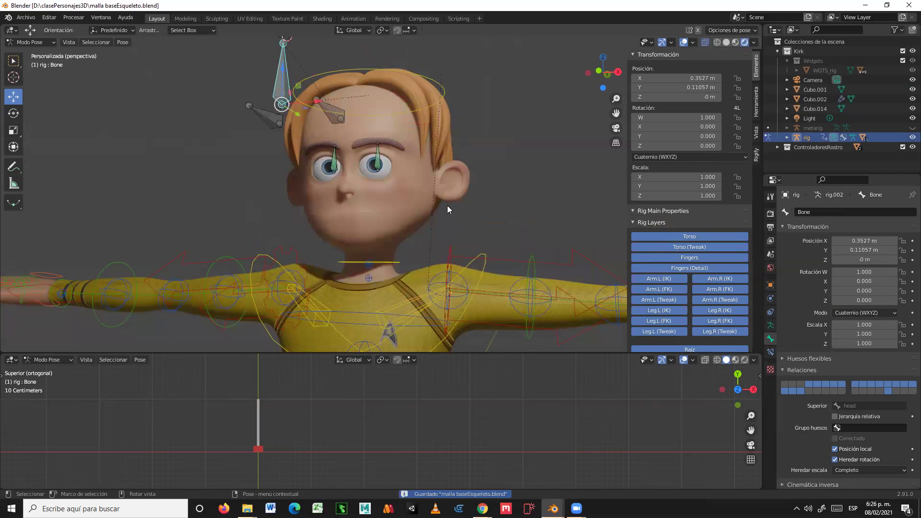
pyautogui.click(908, 8)
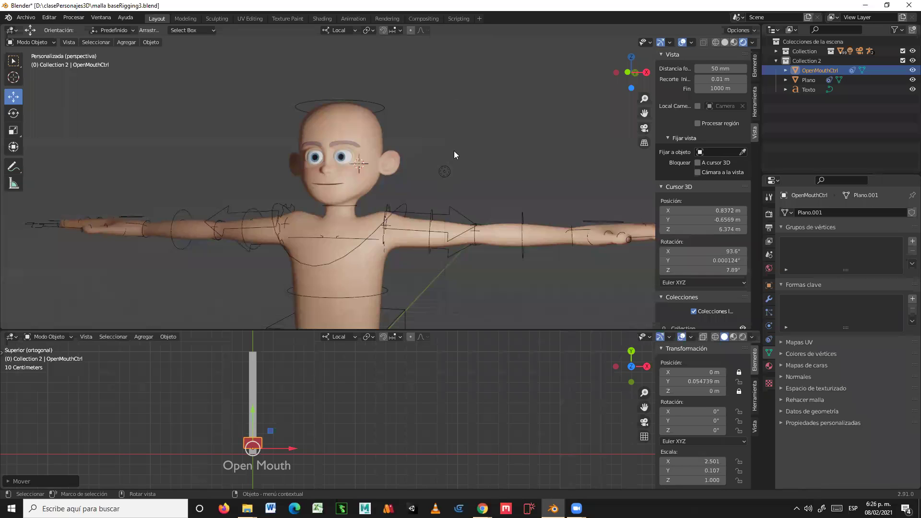
# Step: Move the hand_ik.L control off its local X axis to about Y -1.82 m and Z 0.08 m, bending the left arm
pyautogui.moveTo(425, 149); pyautogui.dragTo(452, 150, button='middle')
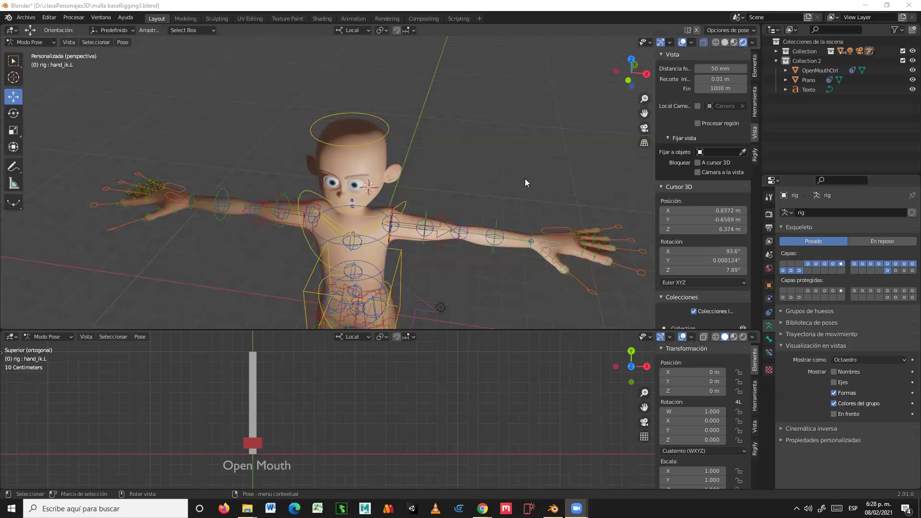
pyautogui.moveTo(497, 192); pyautogui.dragTo(479, 172, button='middle')
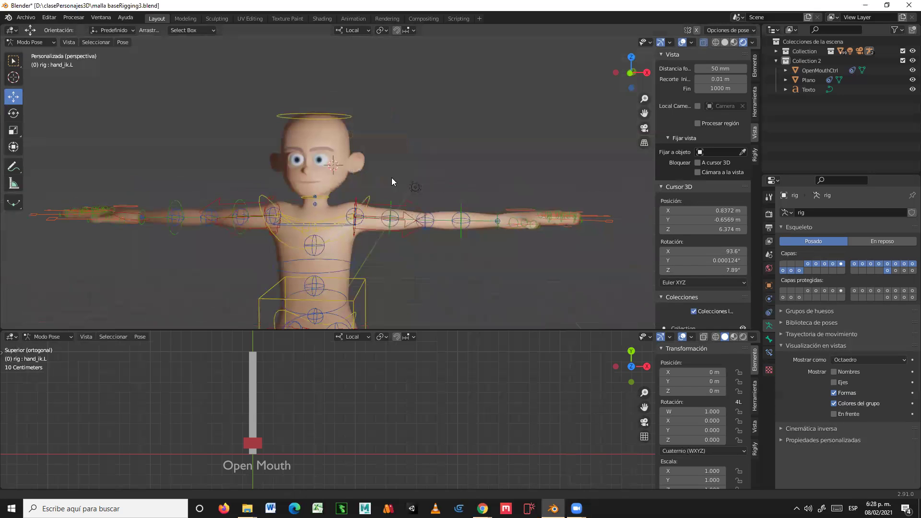
pyautogui.scroll(4, 451, 235)
pyautogui.moveTo(452, 242); pyautogui.dragTo(439, 283, button='middle')
pyautogui.click(460, 288)
pyautogui.scroll(-3, 460, 288)
pyautogui.moveTo(454, 313); pyautogui.dragTo(435, 260, button='middle')
pyautogui.press('g')
pyautogui.hotkey('shift', 'x')
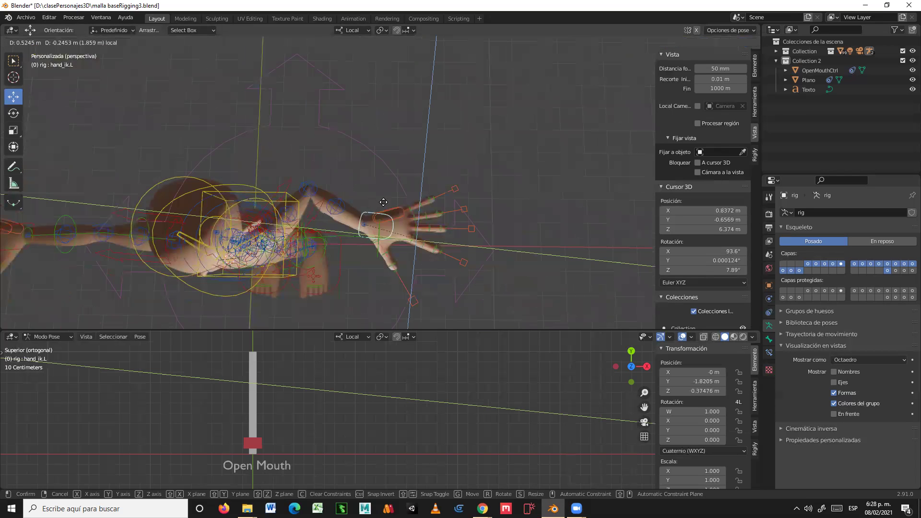
pyautogui.click(395, 244)
pyautogui.moveTo(396, 245); pyautogui.dragTo(388, 164, button='middle')
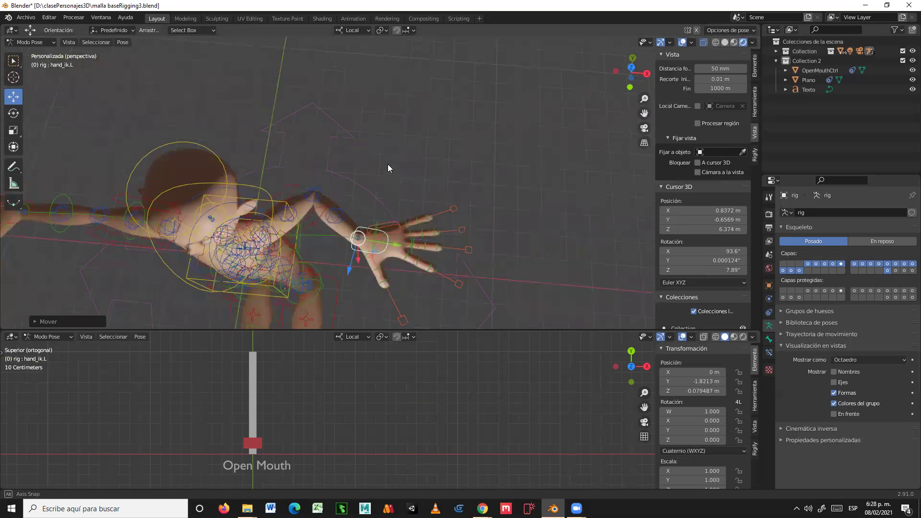
pyautogui.moveTo(539, 191); pyautogui.dragTo(467, 194, button='middle')
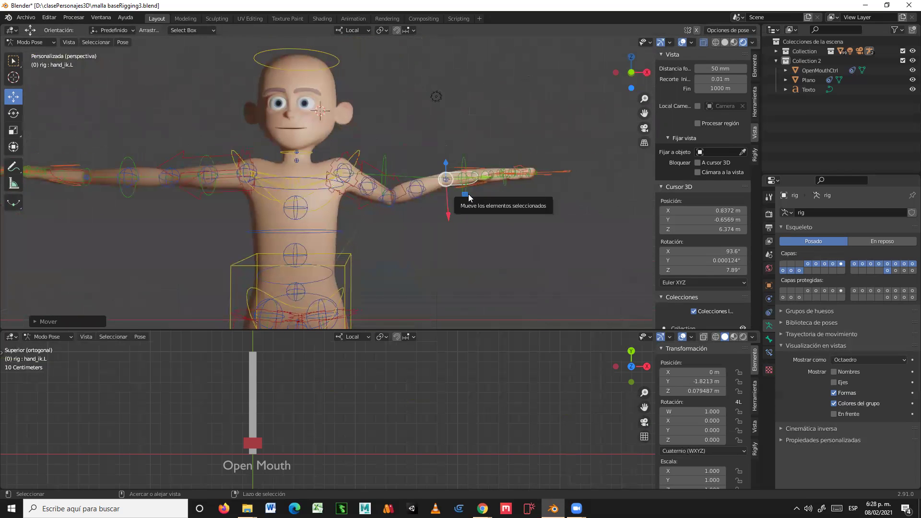
# Step: Clear the hand_ik.L control's location and save malla baseRigging3.blend
pyautogui.hotkey('alt', 'g')
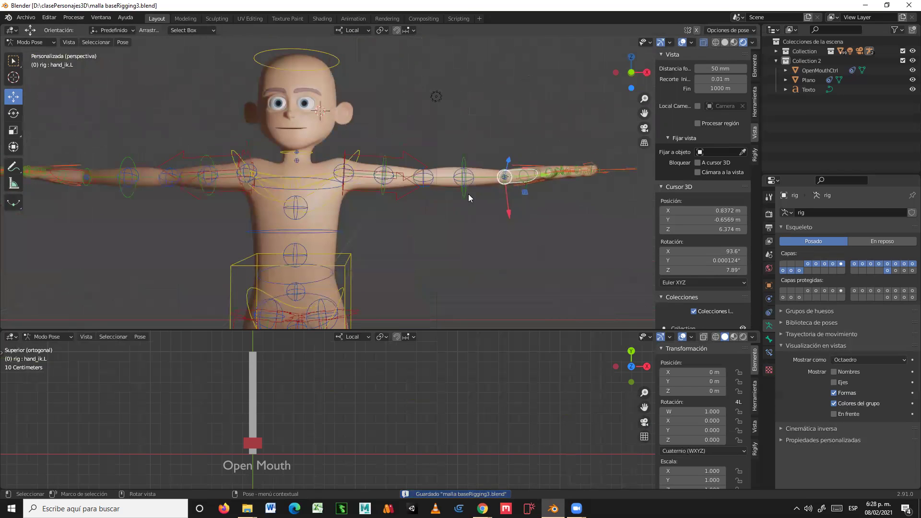
pyautogui.moveTo(468, 224); pyautogui.dragTo(484, 235, button='middle')
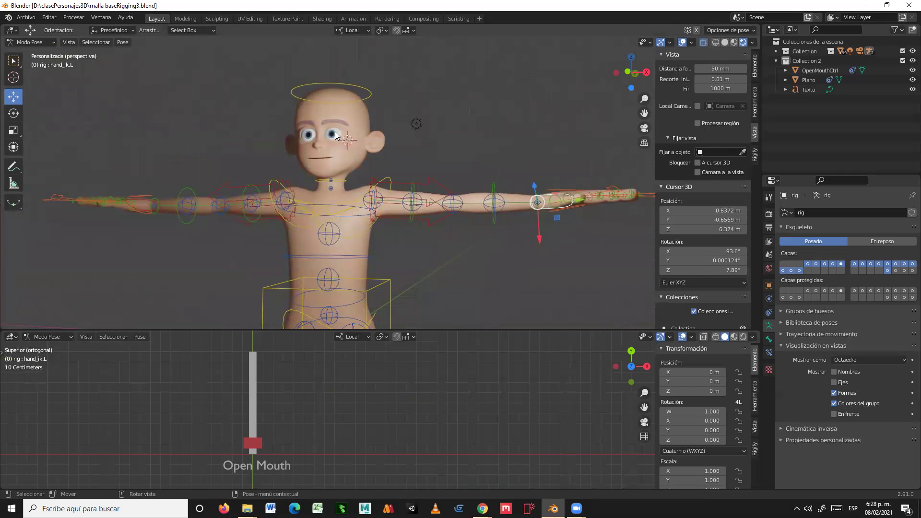
# Step: Switch the rig to Object Mode and expand Collection in the outliner, with Collection 2 collapsed
pyautogui.click(52, 39)
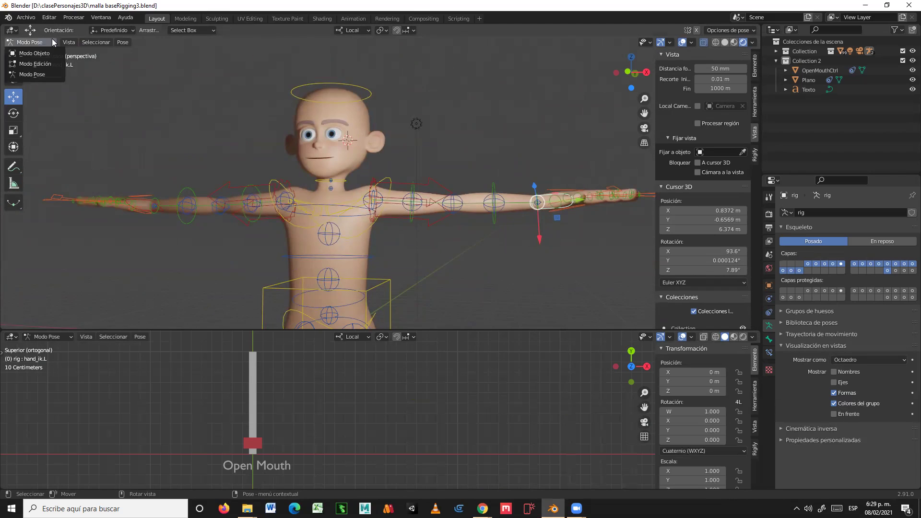
pyautogui.click(50, 52)
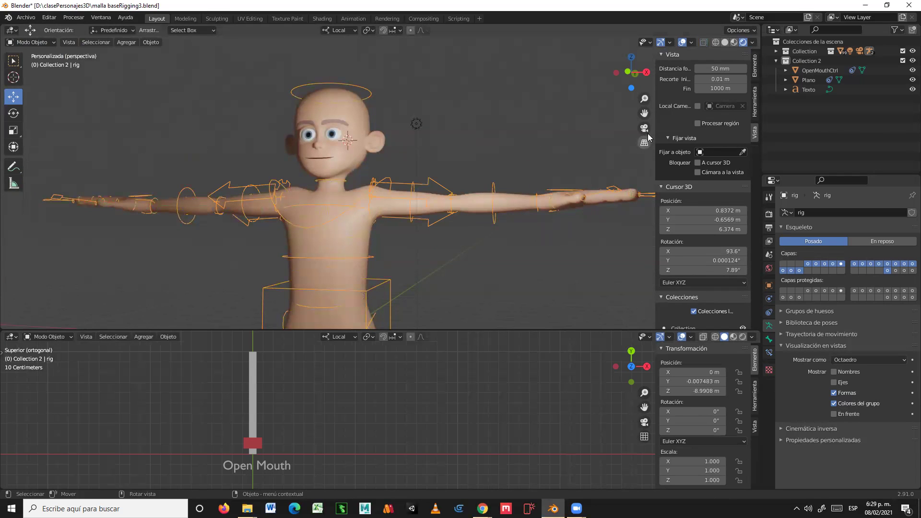
pyautogui.click(776, 60)
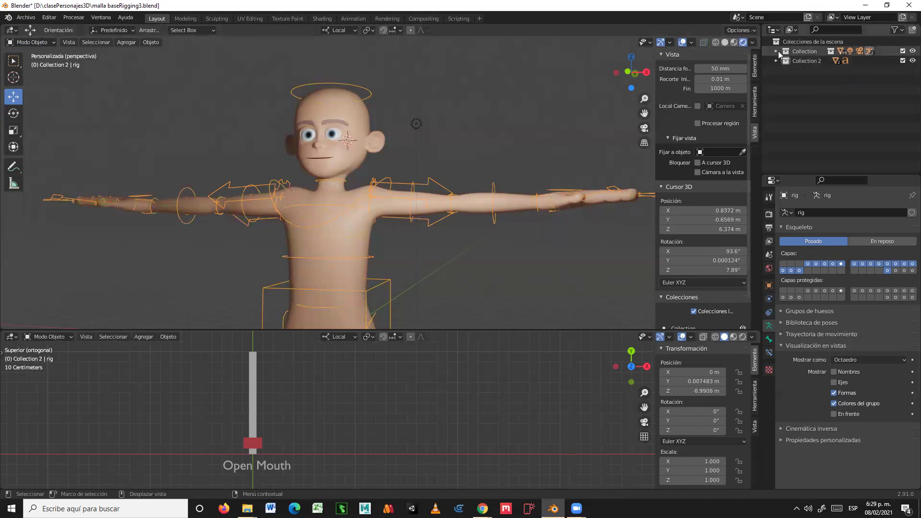
pyautogui.click(776, 51)
pyautogui.click(806, 51)
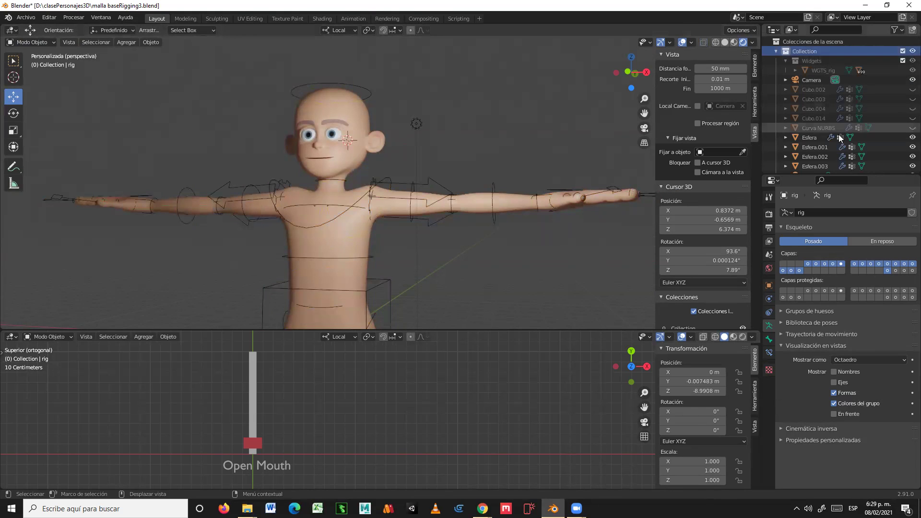
# Step: Show the metarig to check its bones inside the character, and hide it again
pyautogui.scroll(-2, 879, 131)
pyautogui.scroll(-1, 873, 132)
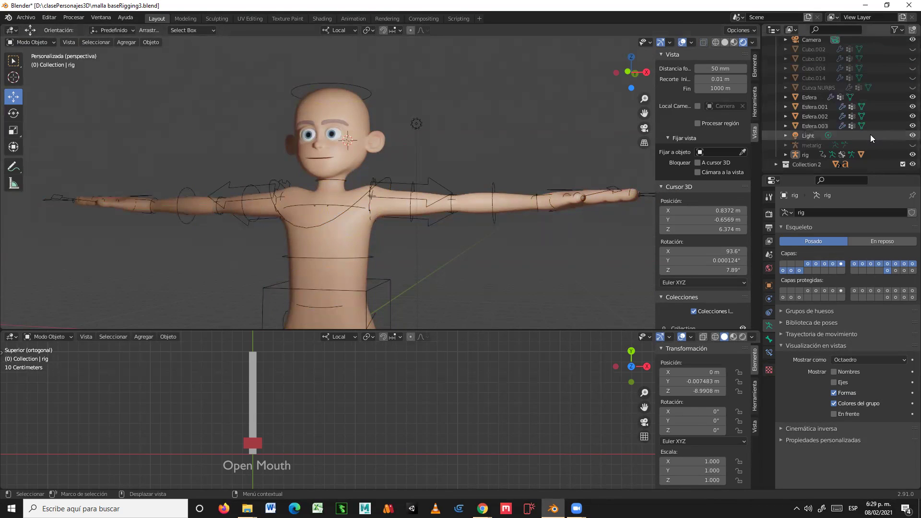
pyautogui.click(809, 145)
pyautogui.click(907, 145)
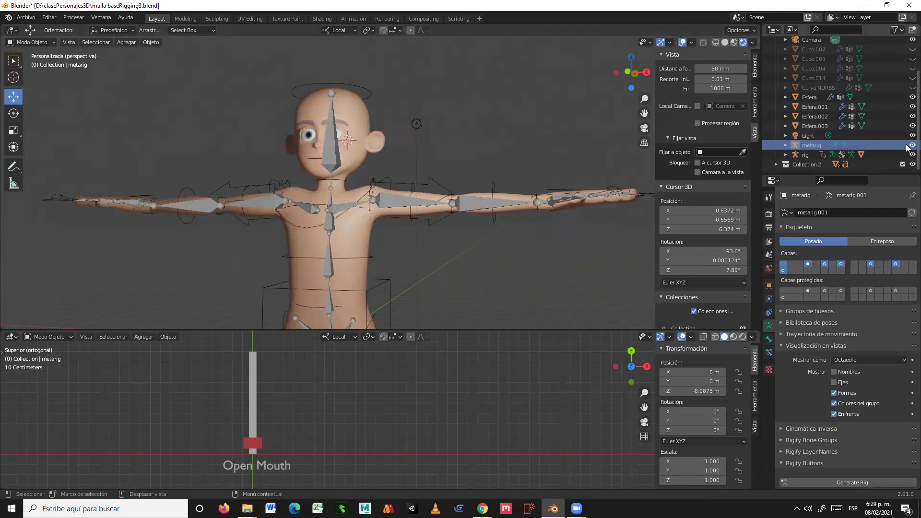
pyautogui.click(908, 145)
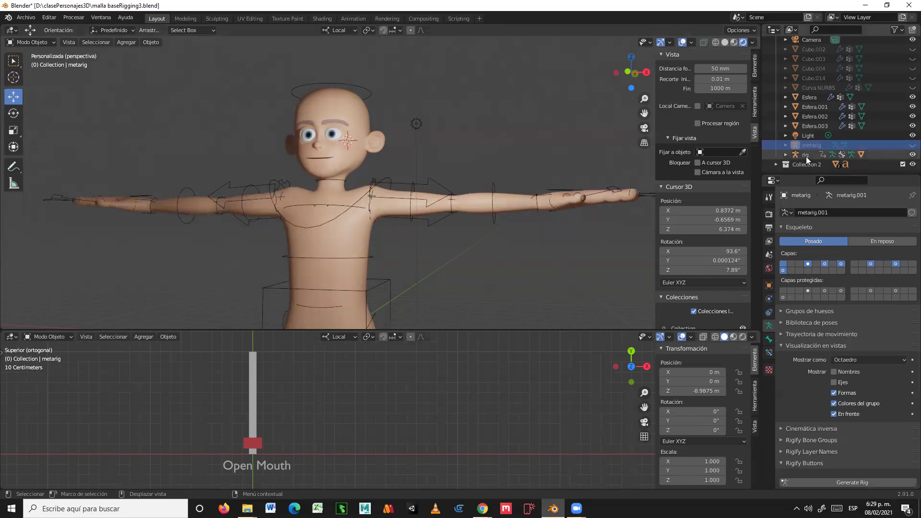
# Step: Select the rig object and switch it to Edit Mode to inspect its bones around the arms and body
pyautogui.click(806, 155)
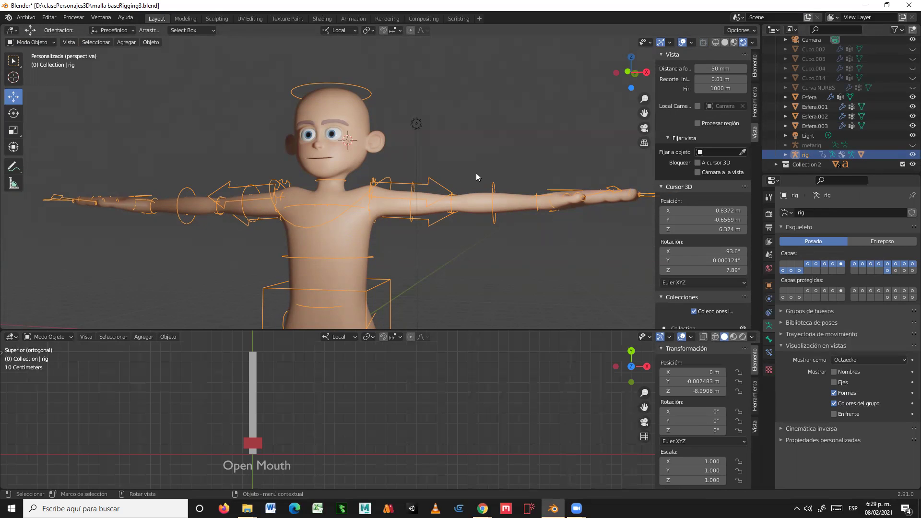
pyautogui.moveTo(487, 184); pyautogui.dragTo(432, 201, button='middle')
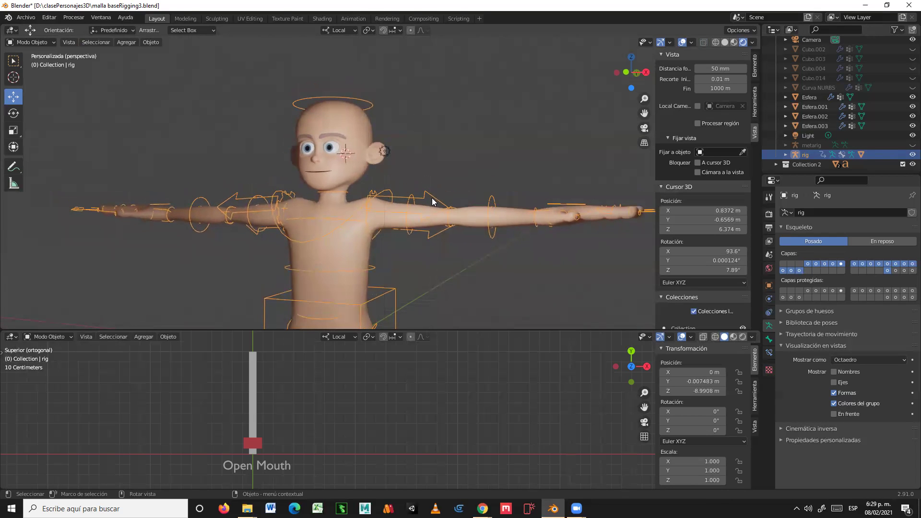
pyautogui.press('b')
pyautogui.press('Escape')
pyautogui.click(39, 42)
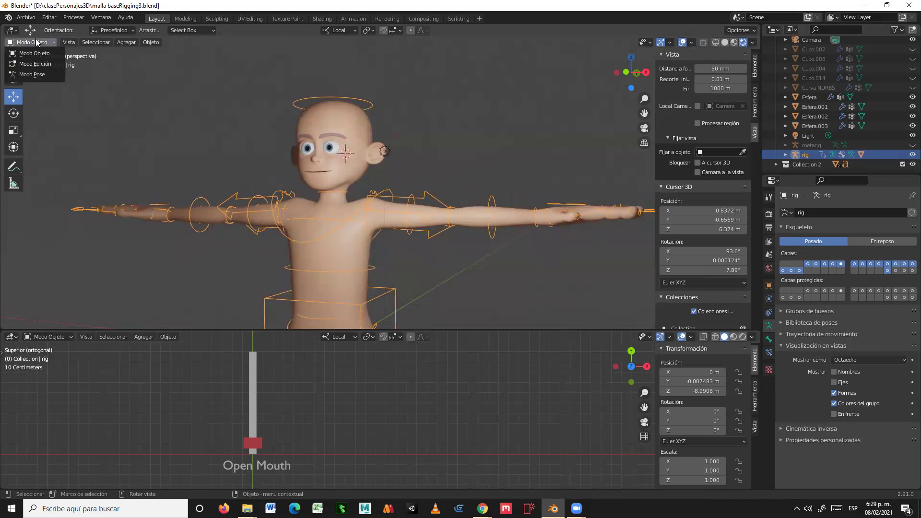
pyautogui.click(40, 67)
pyautogui.moveTo(300, 153); pyautogui.dragTo(339, 127, button='middle')
pyautogui.moveTo(459, 171); pyautogui.dragTo(568, 264, button='middle')
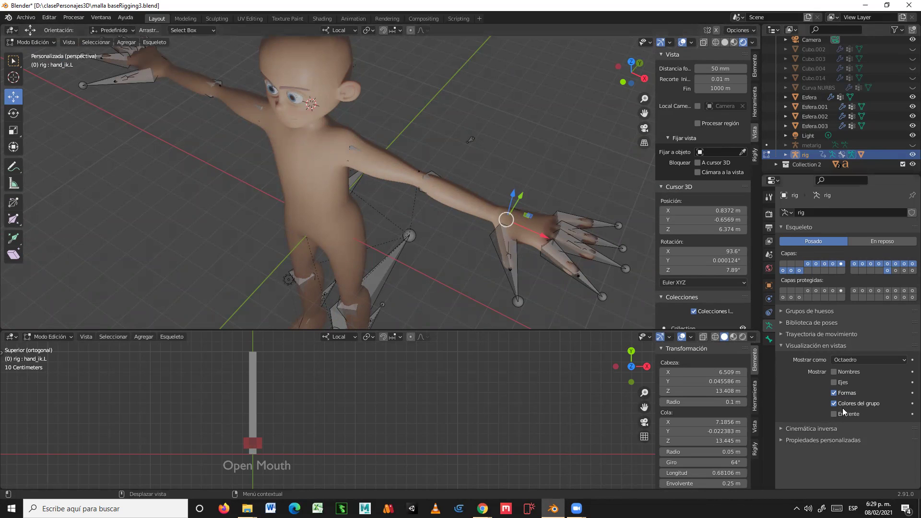
# Step: Display the rig's bones in front of the mesh and return the rig to Object Mode
pyautogui.click(834, 414)
pyautogui.moveTo(524, 180)
pyautogui.mouseDown(button='middle')
pyautogui.moveTo(545, 149)
pyautogui.moveTo(584, 127)
pyautogui.moveTo(551, 121)
pyautogui.moveTo(528, 131)
pyautogui.mouseUp(button='middle')
pyautogui.moveTo(601, 130); pyautogui.dragTo(576, 168, button='middle')
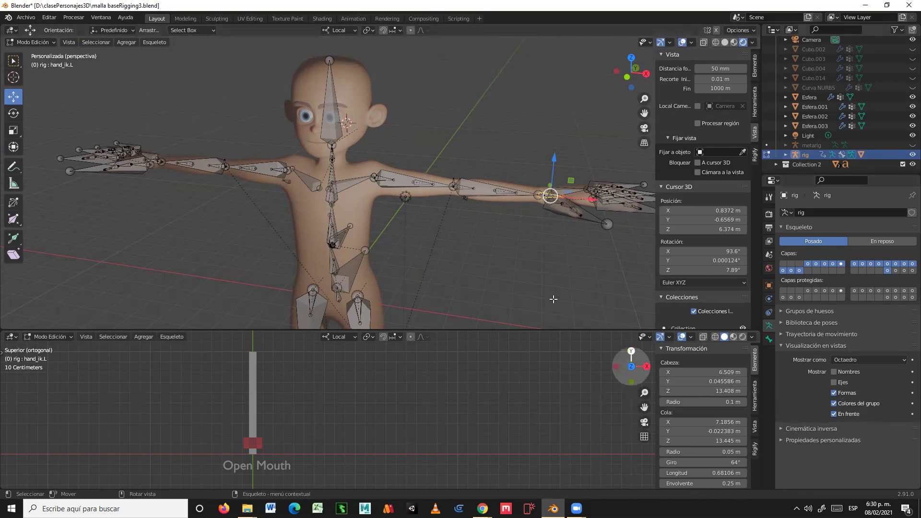
pyautogui.click(41, 44)
pyautogui.click(38, 53)
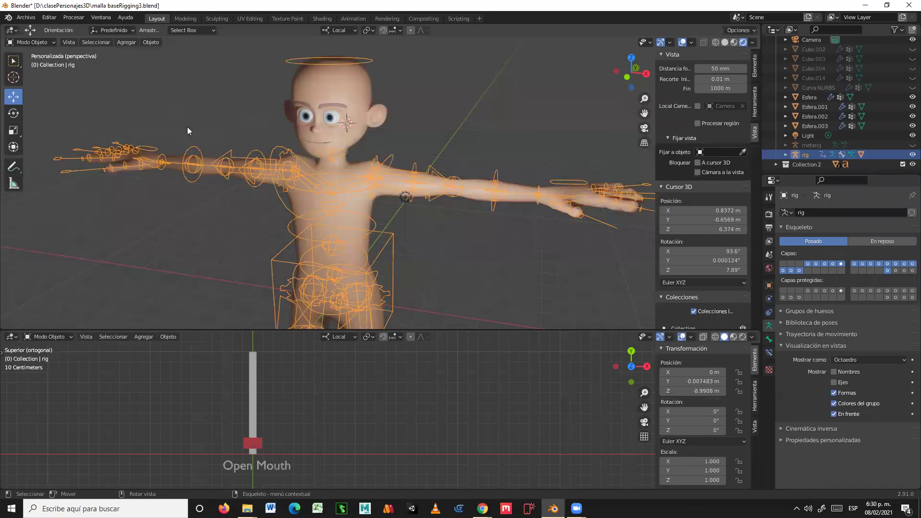
# Step: Rename the character's right eye sphere Esfera.002 as CristalojoDer and hide it
pyautogui.scroll(3, 215, 112)
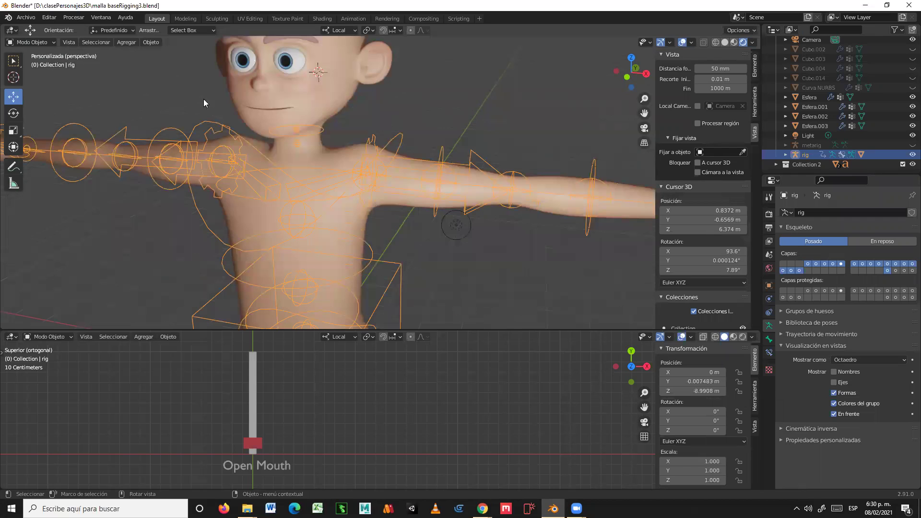
pyautogui.moveTo(203, 102); pyautogui.dragTo(246, 158, button='middle')
pyautogui.moveTo(353, 185); pyautogui.dragTo(269, 139, button='middle')
pyautogui.scroll(2, 848, 134)
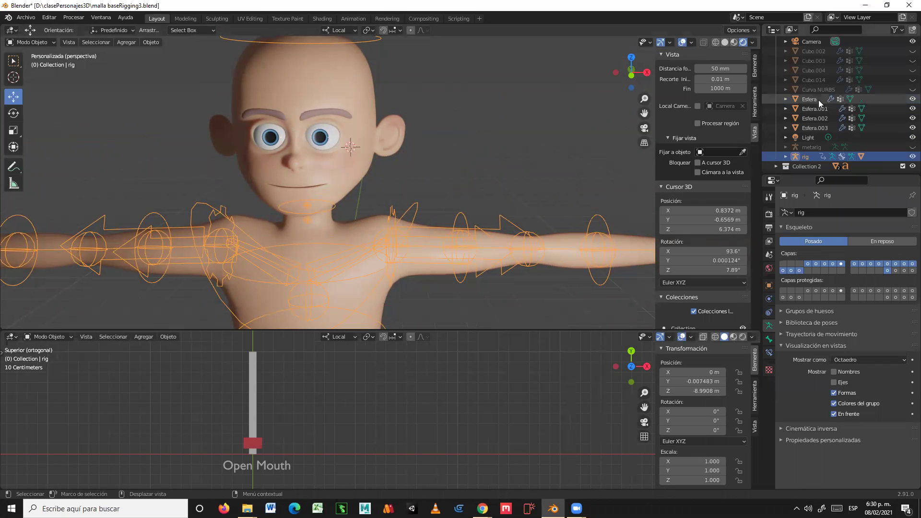
pyautogui.scroll(3, 383, 137)
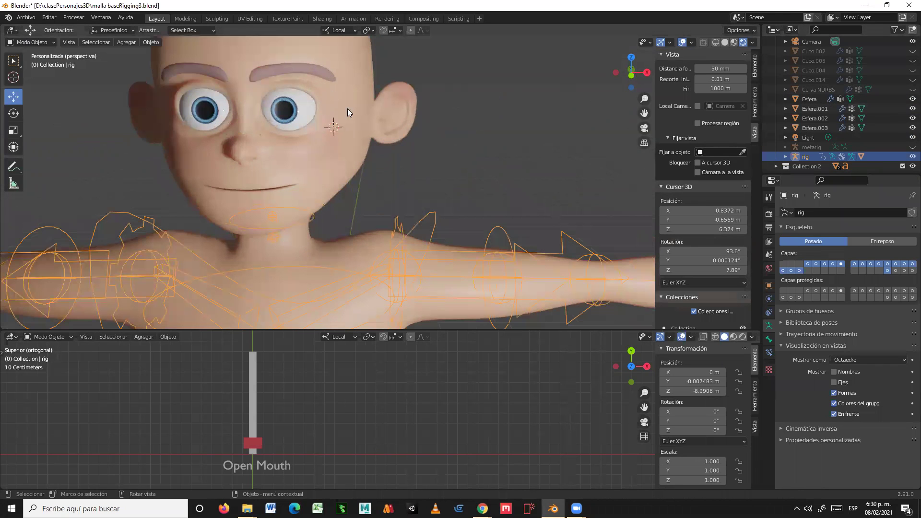
pyautogui.scroll(2, 251, 141)
pyautogui.click(251, 141)
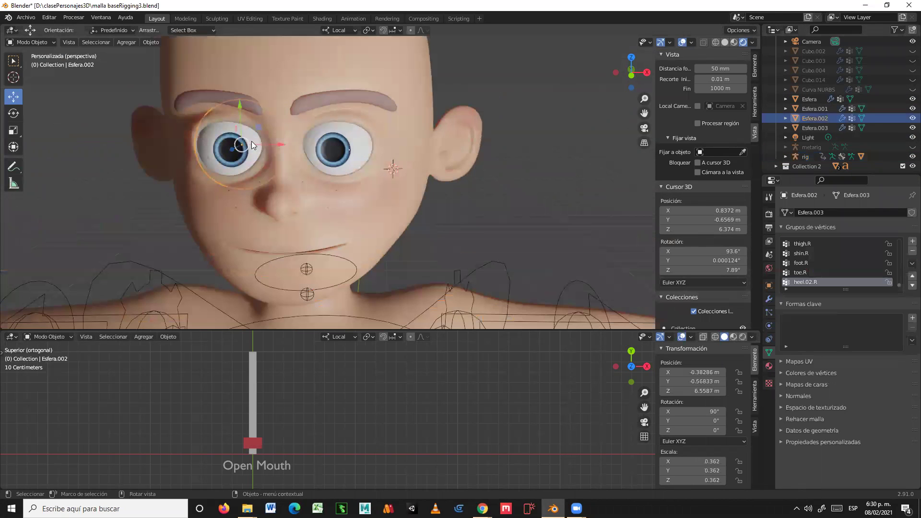
pyautogui.doubleClick(812, 118)
pyautogui.write('Cristal')
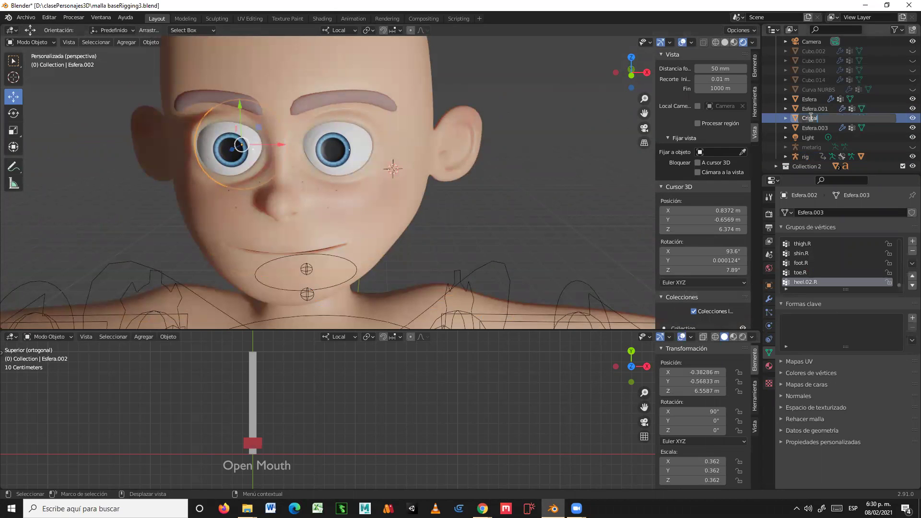
pyautogui.write('ojoDer')
pyautogui.press('Return')
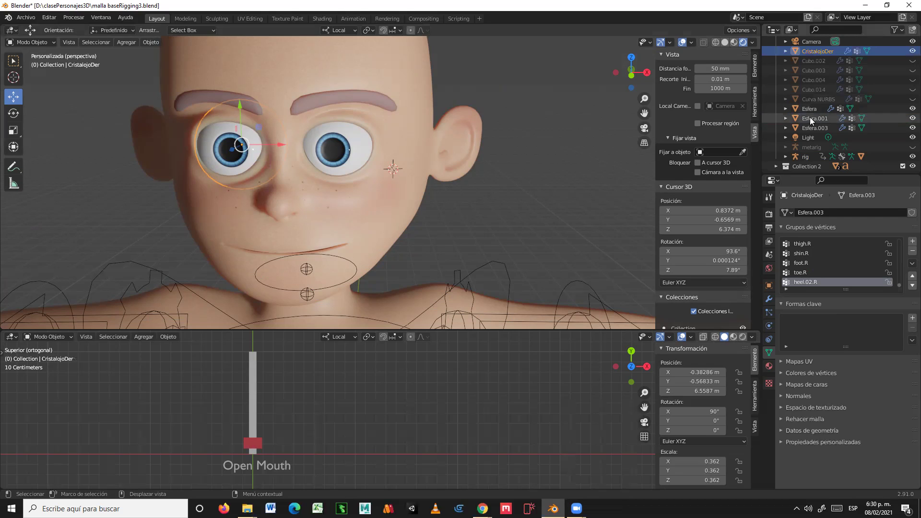
pyautogui.click(911, 52)
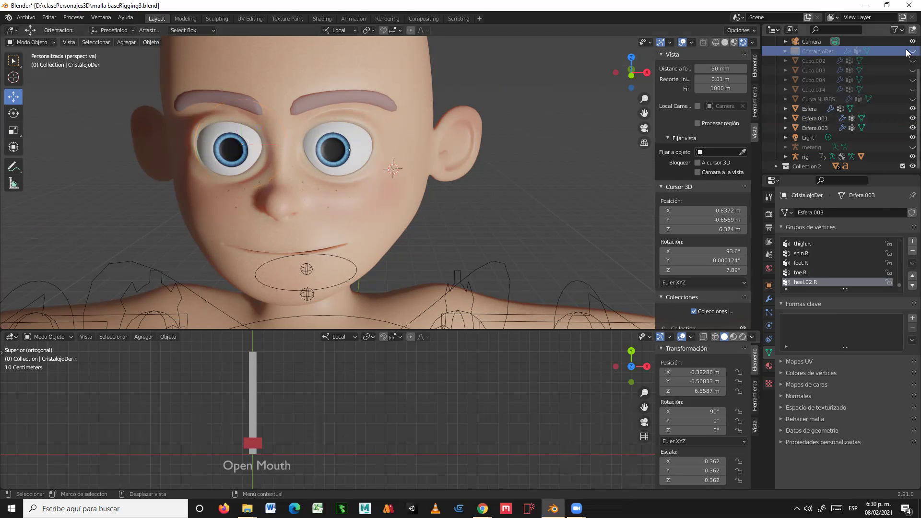
# Step: Rename the character's left eye sphere Esfera.001 as CristalOjoIzq and hide it
pyautogui.click(361, 154)
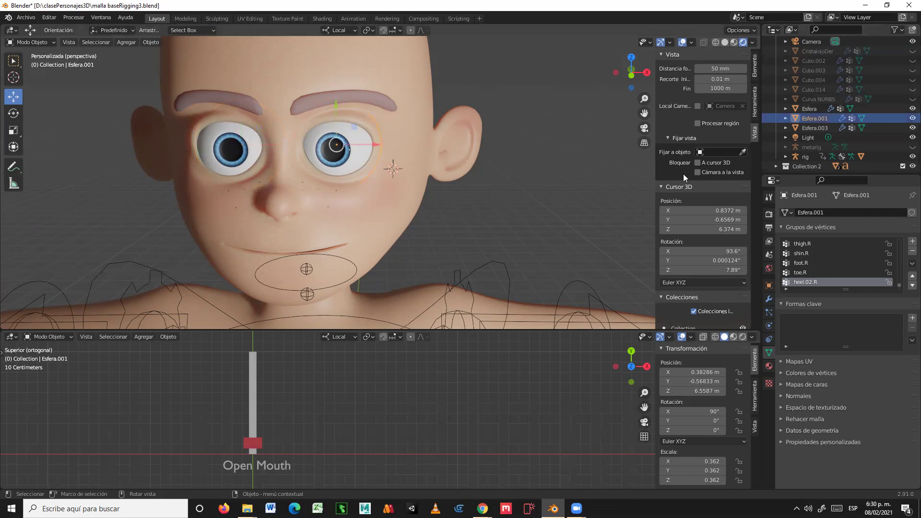
pyautogui.doubleClick(808, 118)
pyautogui.write('CristalOjoIzq')
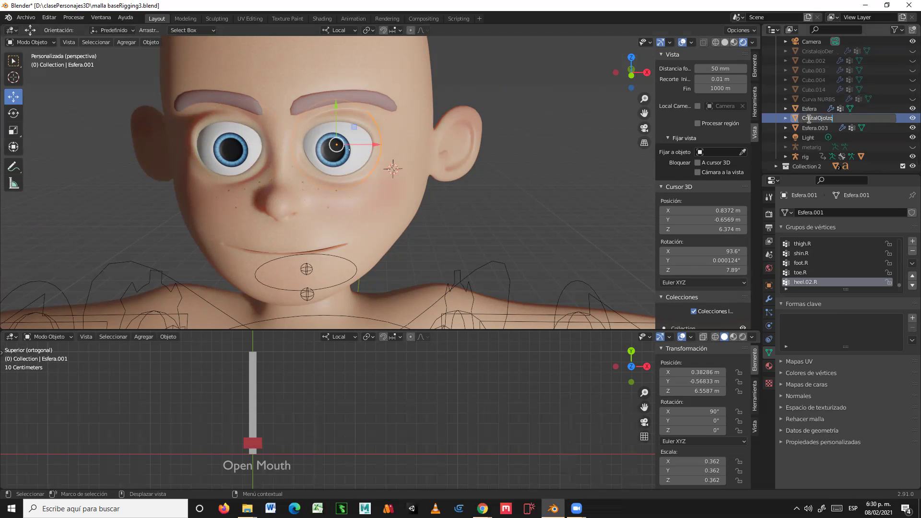
pyautogui.press('Return')
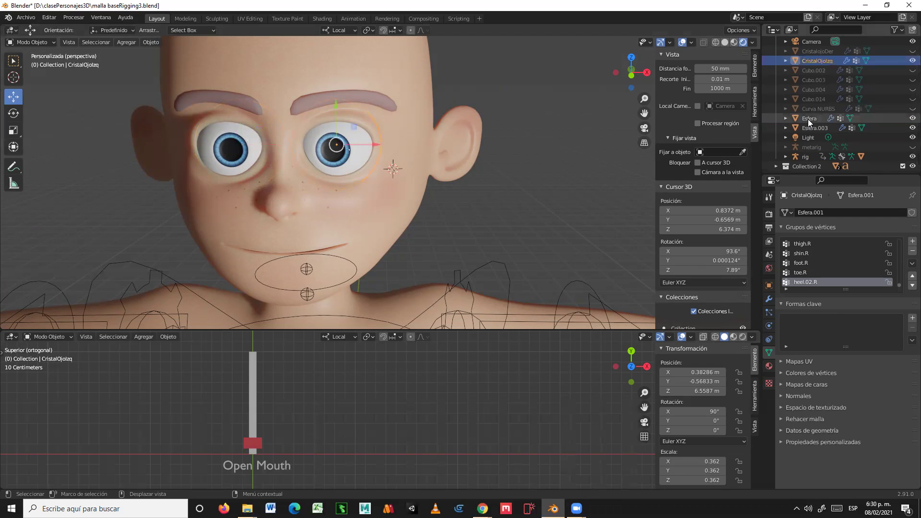
pyautogui.click(911, 61)
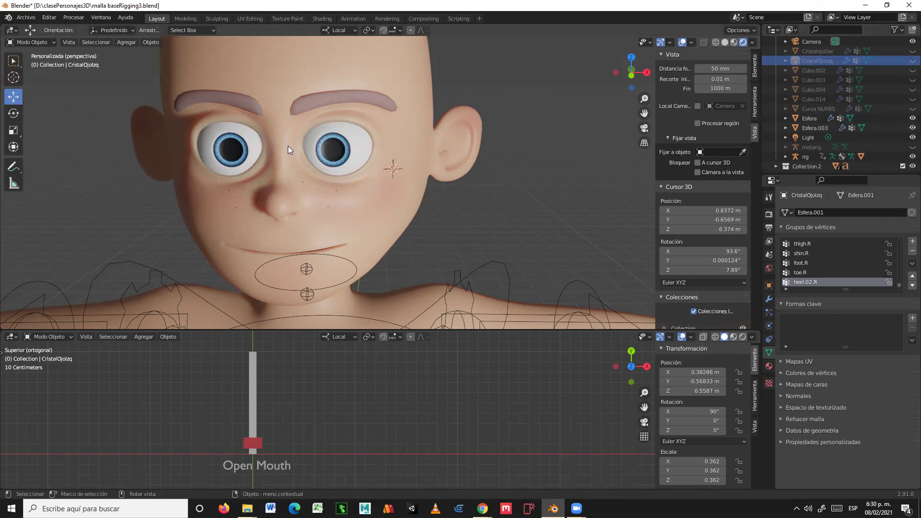
# Step: Select the character's right eye sphere Esfera.003 and snap the 3D cursor to its centre
pyautogui.moveTo(423, 169)
pyautogui.mouseDown(button='middle')
pyautogui.moveTo(403, 166)
pyautogui.moveTo(414, 166)
pyautogui.mouseUp(button='middle')
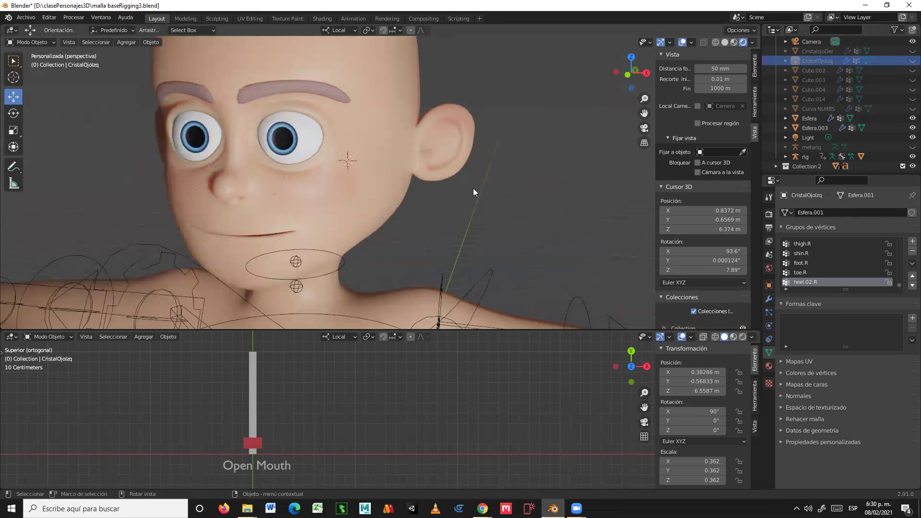
pyautogui.moveTo(467, 184); pyautogui.dragTo(528, 208, button='middle')
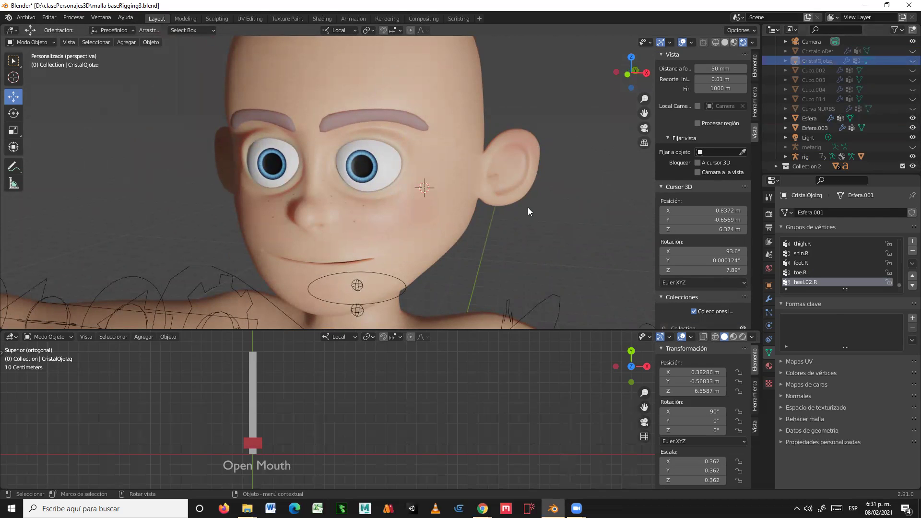
pyautogui.click(268, 149)
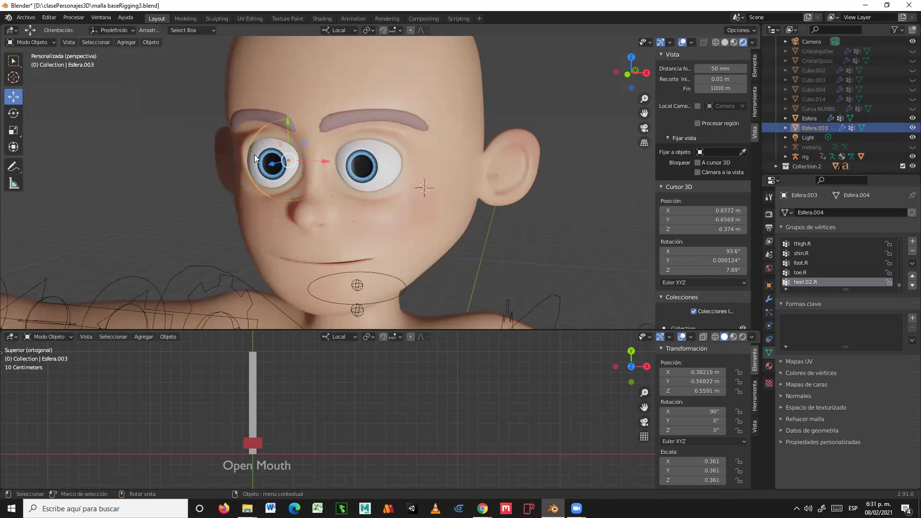
pyautogui.press('shift')
pyautogui.hotkey('shift', 's')
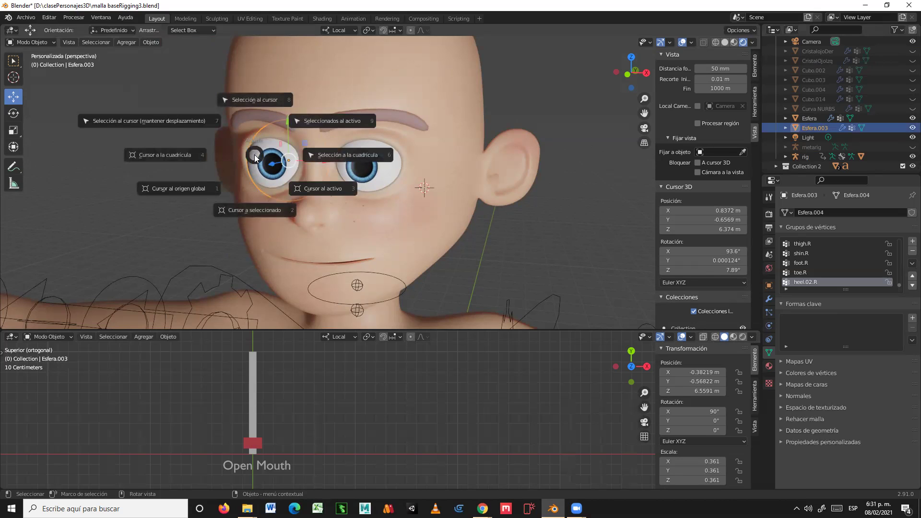
pyautogui.click(253, 209)
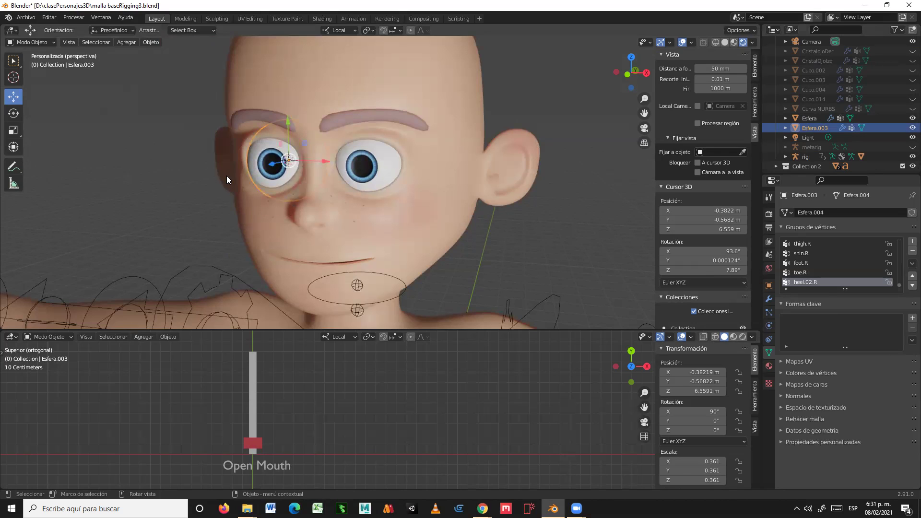
pyautogui.moveTo(177, 243); pyautogui.dragTo(193, 273)
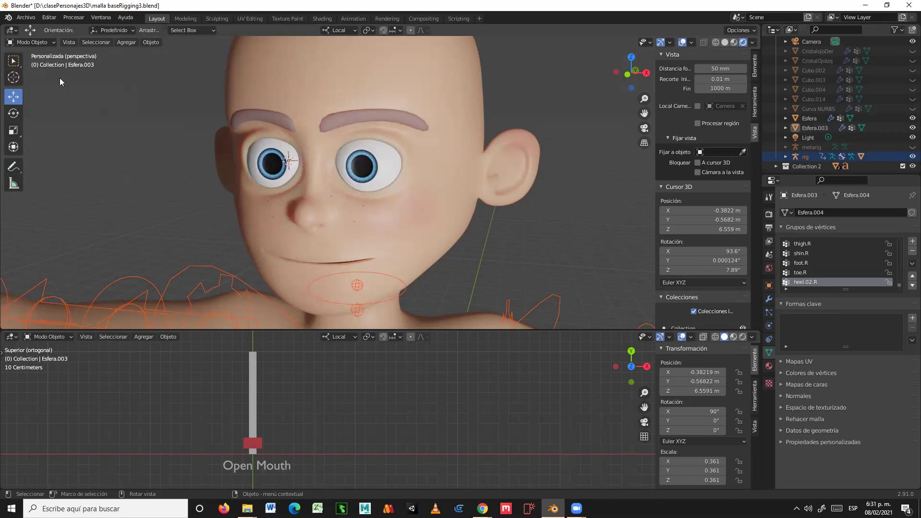
pyautogui.click(48, 41)
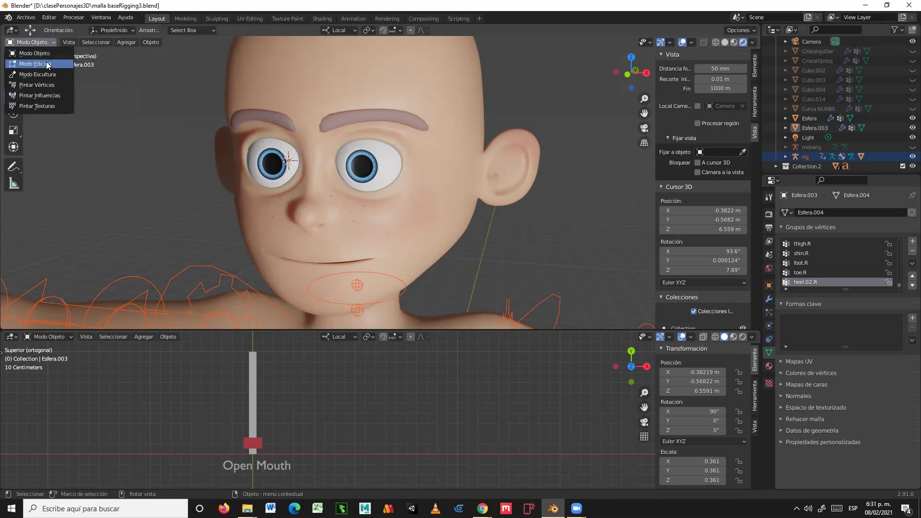
pyautogui.click(48, 64)
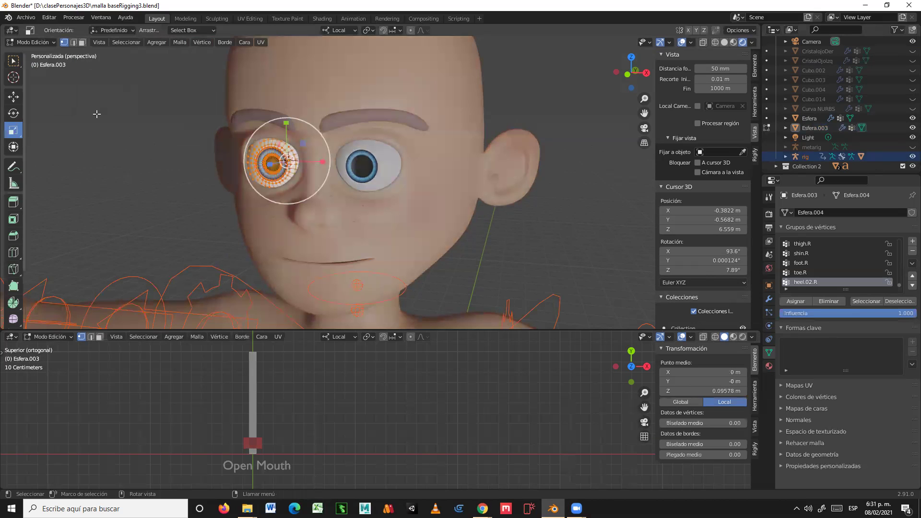
pyautogui.hotkey('alt', 'a')
pyautogui.click(39, 42)
pyautogui.click(44, 54)
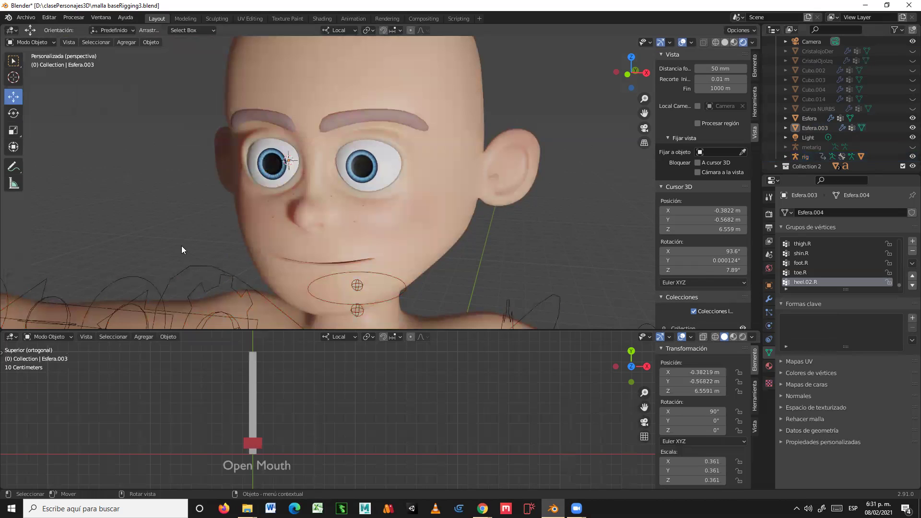
# Step: Put the rig in Edit Mode and add a new bone at the 3D cursor in the character's right eye
pyautogui.click(194, 274)
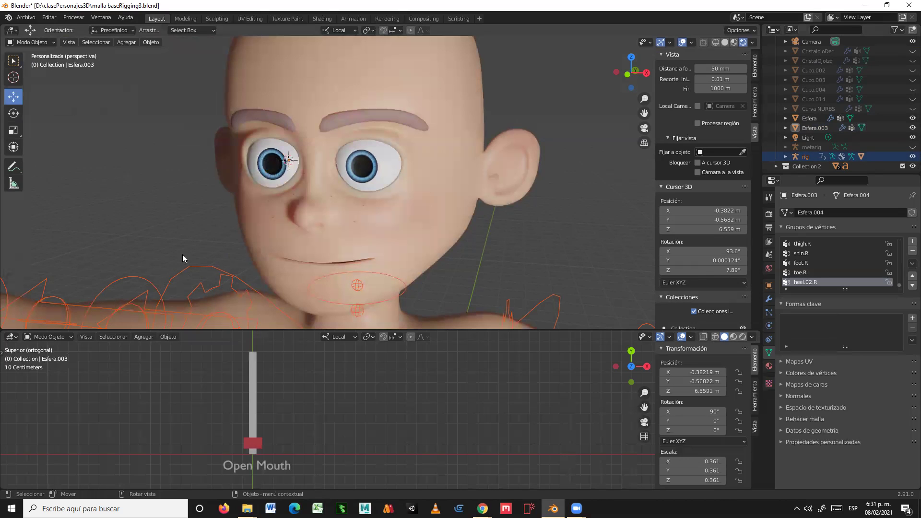
pyautogui.click(39, 43)
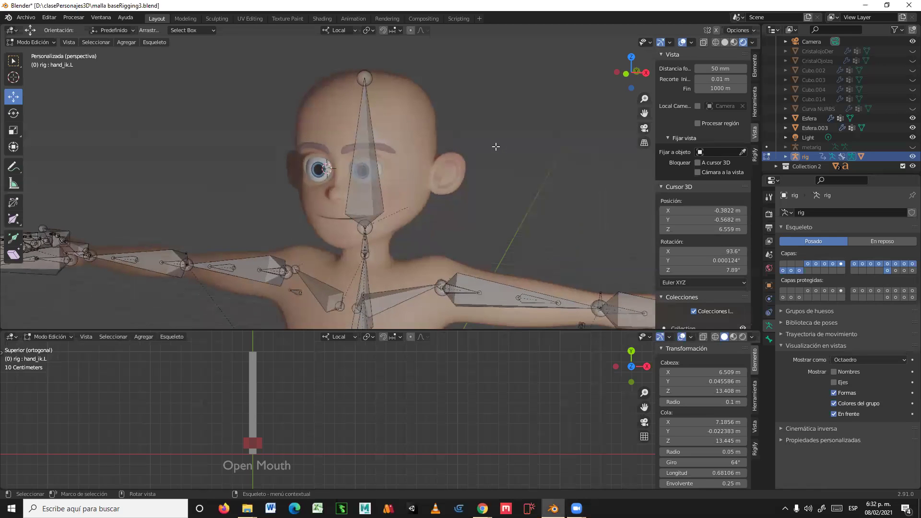
pyautogui.scroll(1, 495, 146)
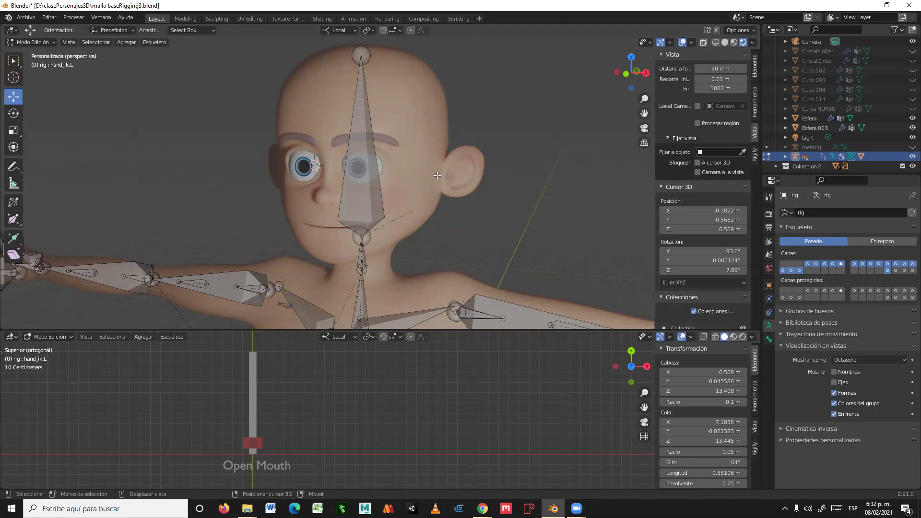
pyautogui.hotkey('shift', 'a')
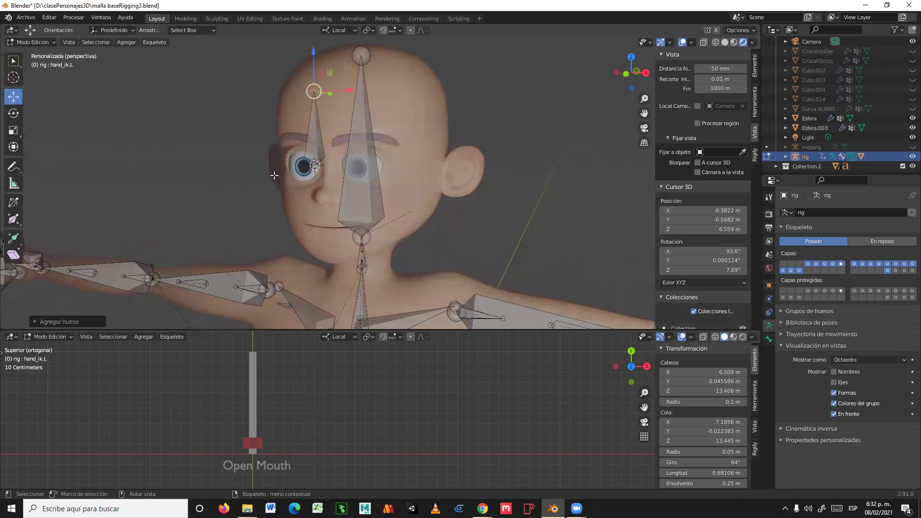
# Step: Return to Object Mode and snap the 3D cursor to the centre of the character's left eye sphere Esfera
pyautogui.click(32, 42)
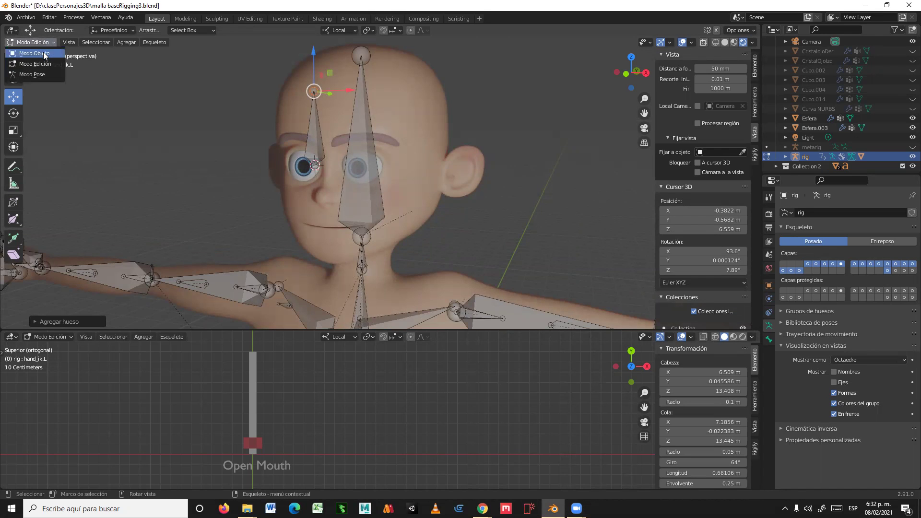
pyautogui.click(44, 54)
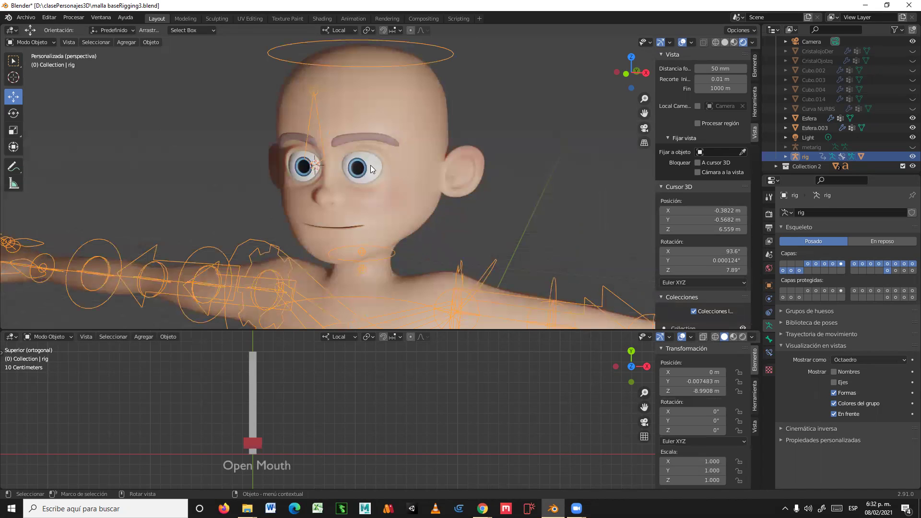
pyautogui.click(371, 165)
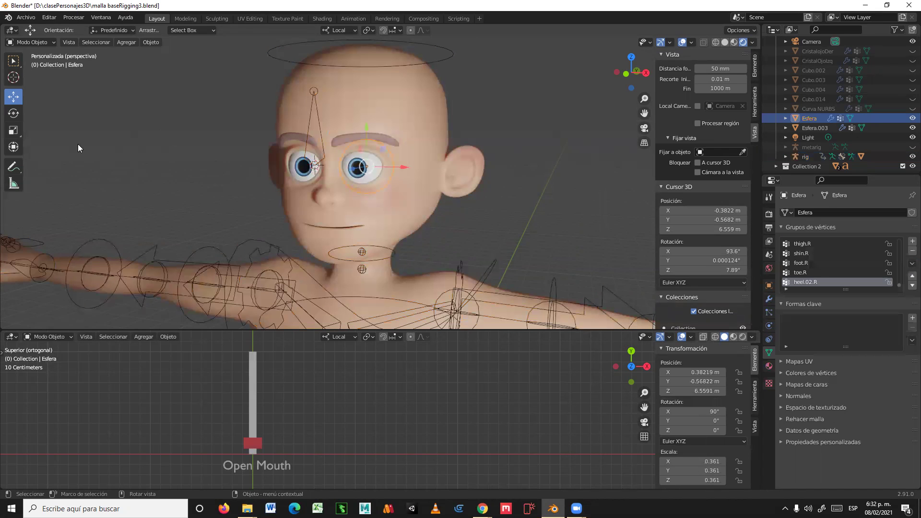
pyautogui.hotkey('shift', 's')
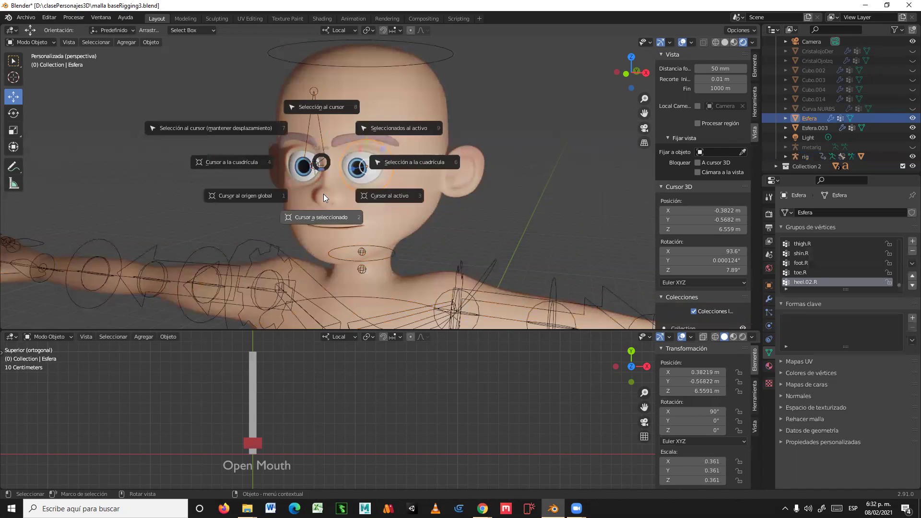
pyautogui.click(319, 217)
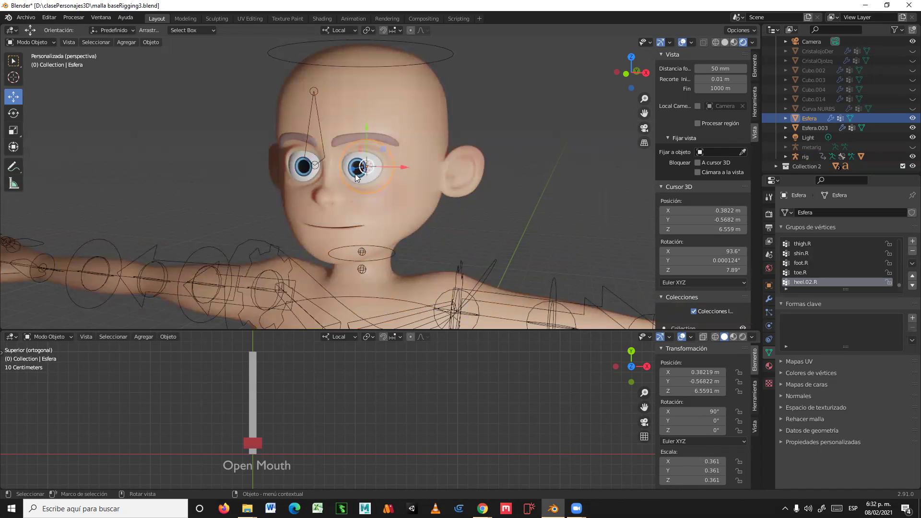
# Step: Edit the rig again and add a second bone at the 3D cursor in the character's left eye
pyautogui.click(196, 160)
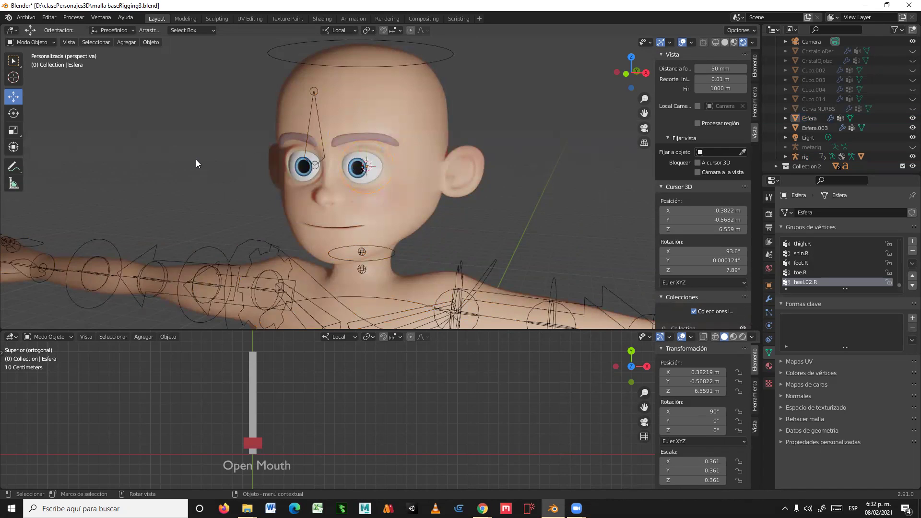
pyautogui.click(198, 249)
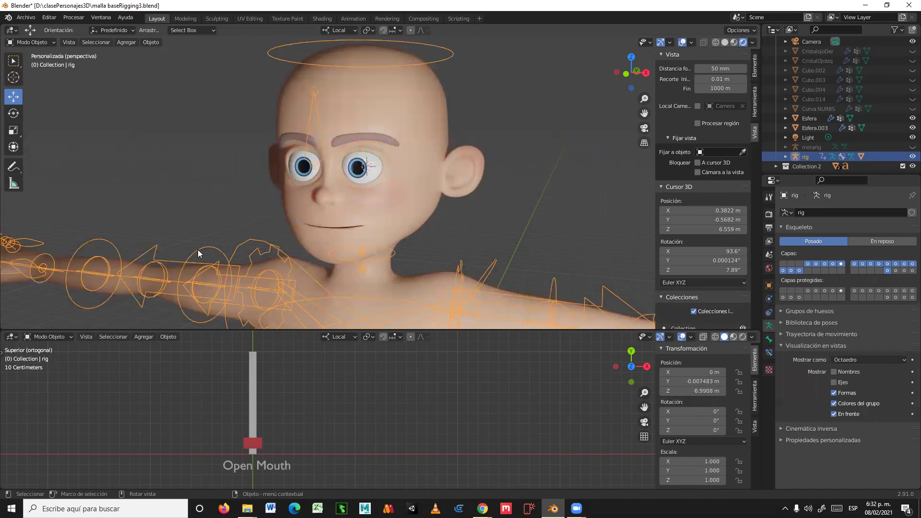
pyautogui.click(43, 43)
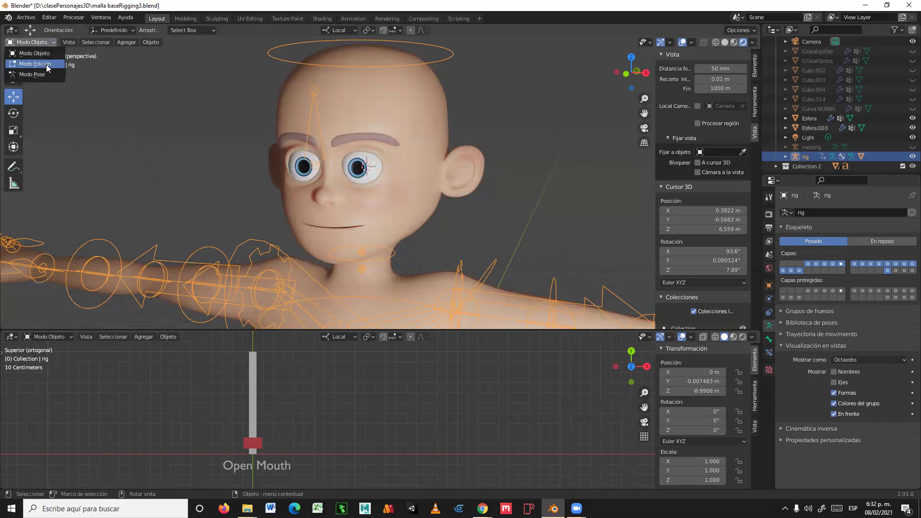
pyautogui.click(46, 64)
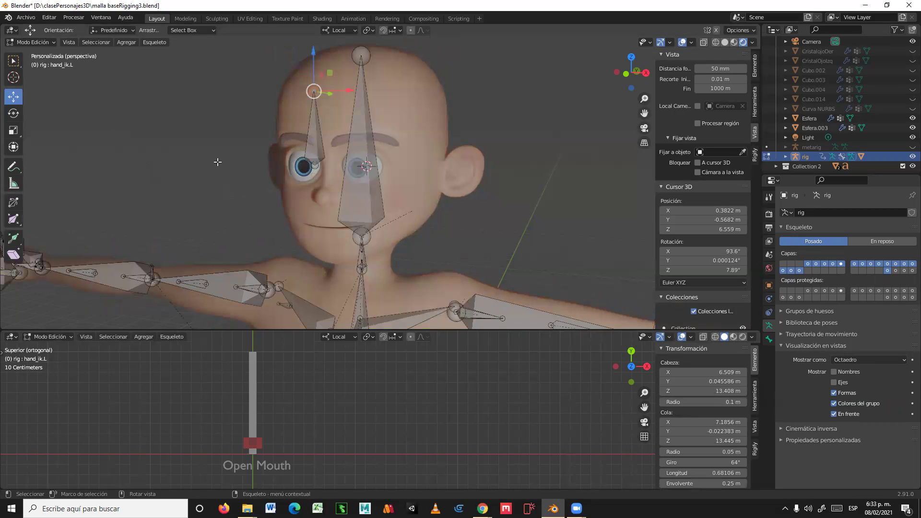
pyautogui.hotkey('shift', 'a')
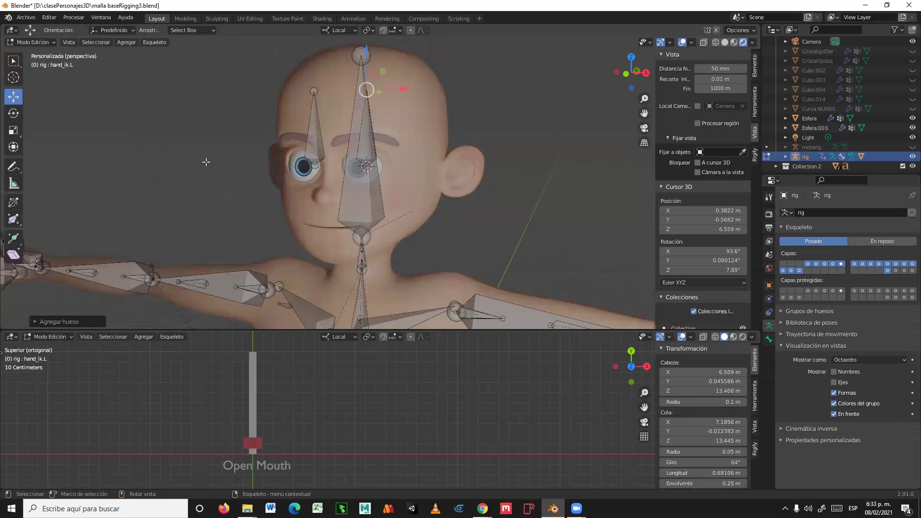
# Step: Move the tips of both eye bones within the YZ plane so the bones point straight ahead, about 1.43 m long
pyautogui.moveTo(498, 249); pyautogui.dragTo(447, 249, button='middle')
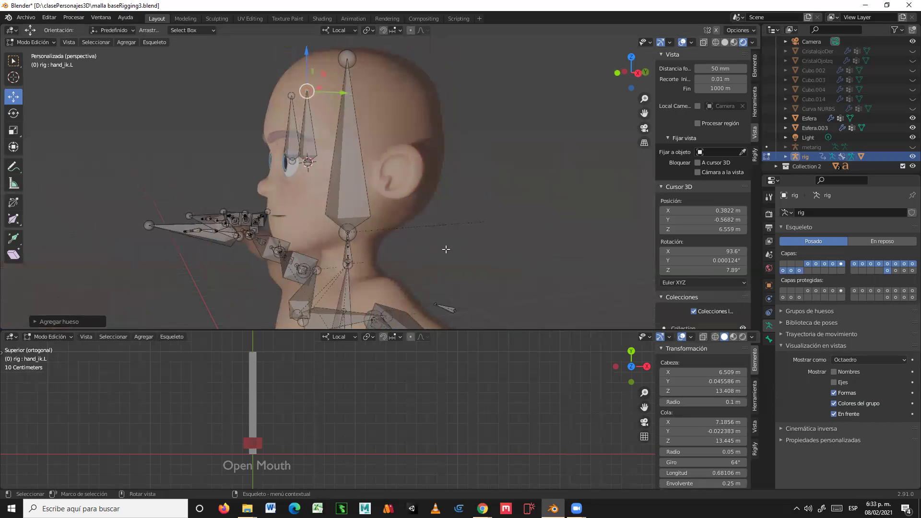
pyautogui.press('shift')
pyautogui.keyDown('shift'); pyautogui.click(288, 94); pyautogui.keyUp('shift')
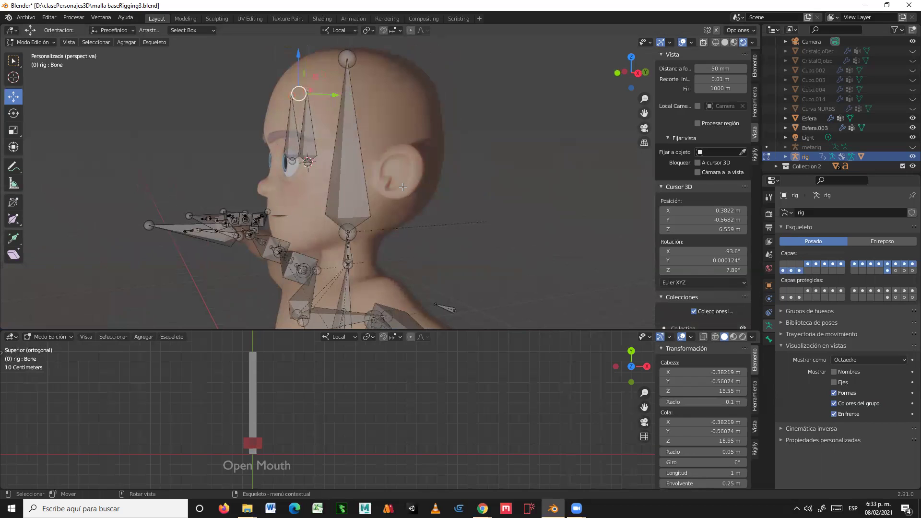
pyautogui.press('KP_3')
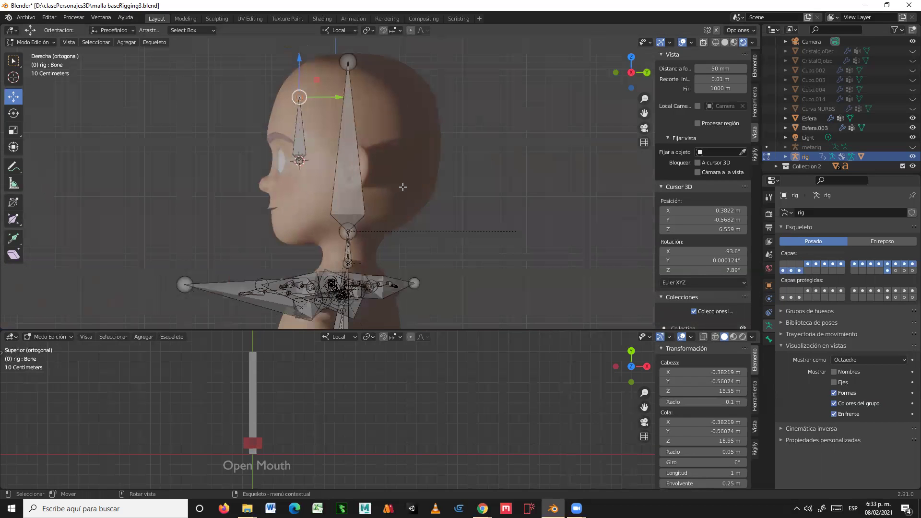
pyautogui.scroll(3, 370, 164)
pyautogui.scroll(1, 369, 164)
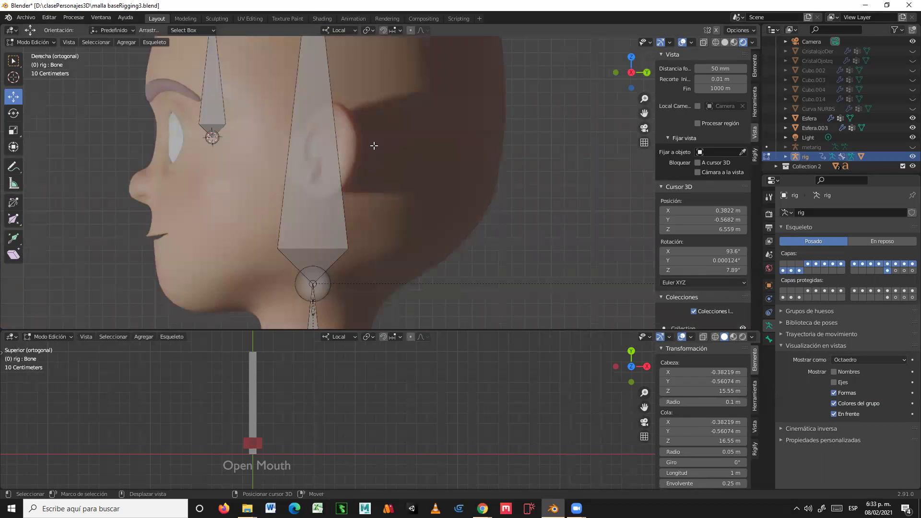
pyautogui.keyDown('shift'); pyautogui.moveTo(372, 146); pyautogui.dragTo(530, 273, button='middle'); pyautogui.keyUp('shift')
pyautogui.scroll(1, 530, 274)
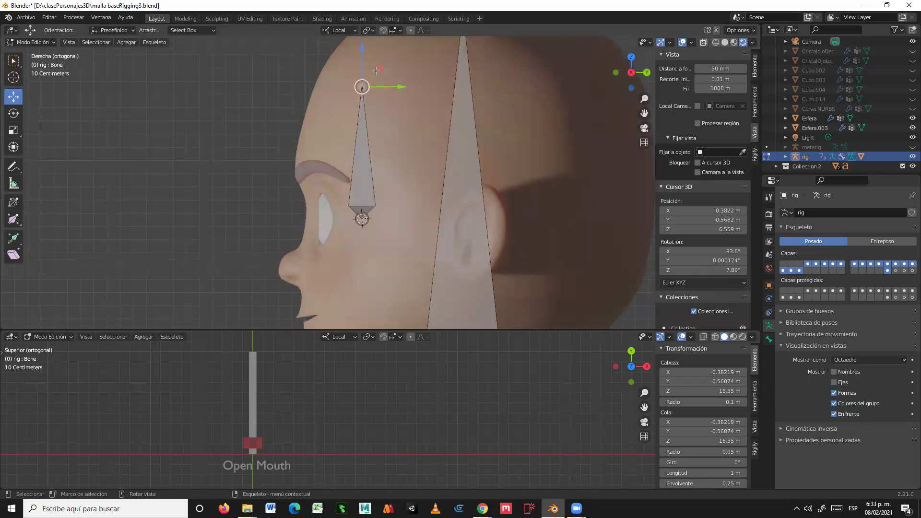
pyautogui.press('g')
pyautogui.hotkey('shift', 'x')
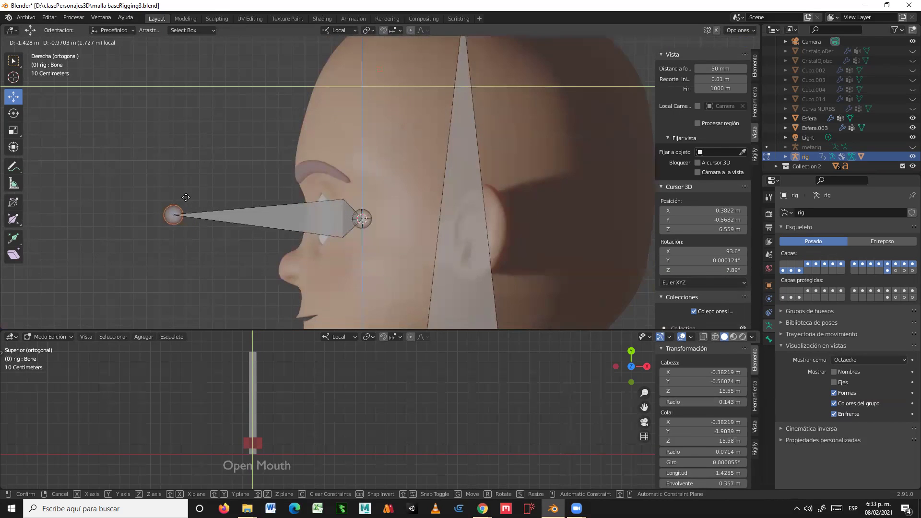
pyautogui.click(186, 197)
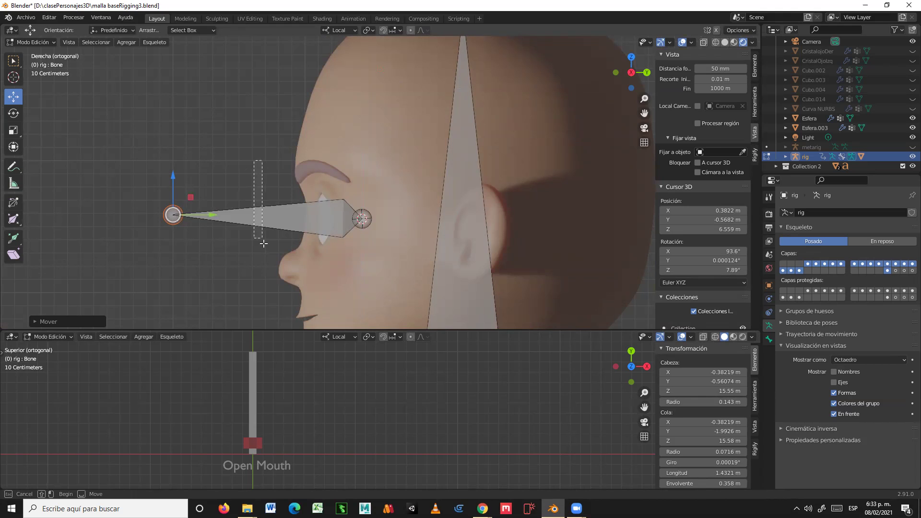
# Step: Select both eye bones in the side view and subdivide each into two
pyautogui.click(259, 218)
pyautogui.moveTo(240, 278)
pyautogui.mouseDown(button='middle')
pyautogui.moveTo(261, 289)
pyautogui.moveTo(244, 283)
pyautogui.mouseUp(button='middle')
pyautogui.click(204, 195)
pyautogui.moveTo(227, 209); pyautogui.dragTo(237, 278)
pyautogui.moveTo(269, 277); pyautogui.dragTo(261, 264, button='middle')
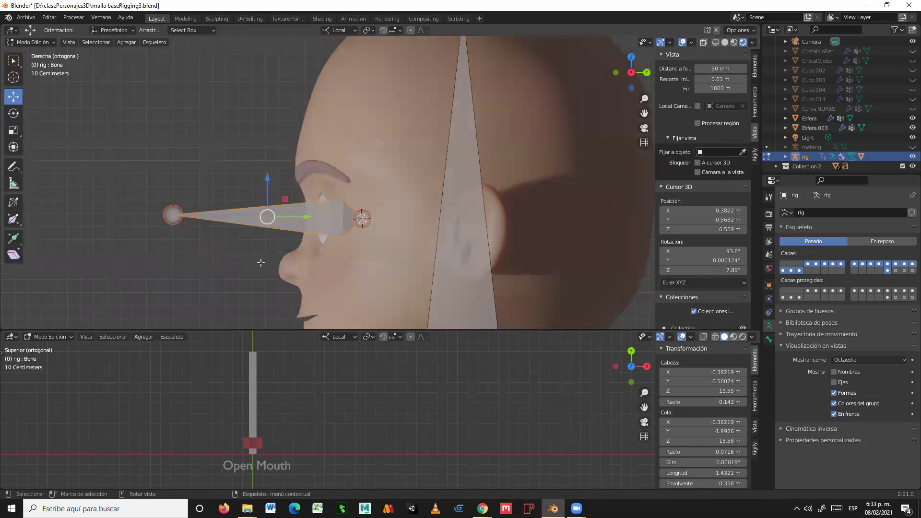
pyautogui.rightClick(249, 219)
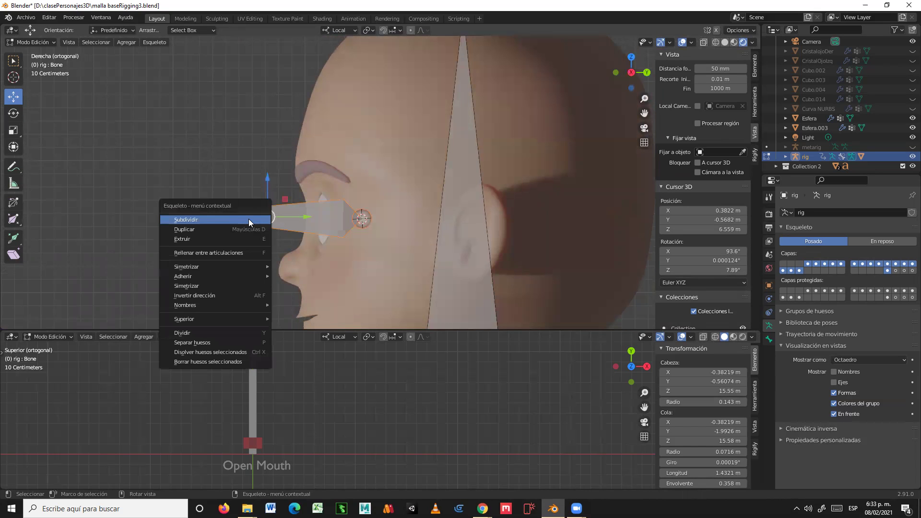
pyautogui.click(249, 219)
# Step: Detach the front segments of both eye bones and move them forward along Y, with their heads at about Y -2.28 m
pyautogui.moveTo(273, 211); pyautogui.dragTo(227, 284, button='middle')
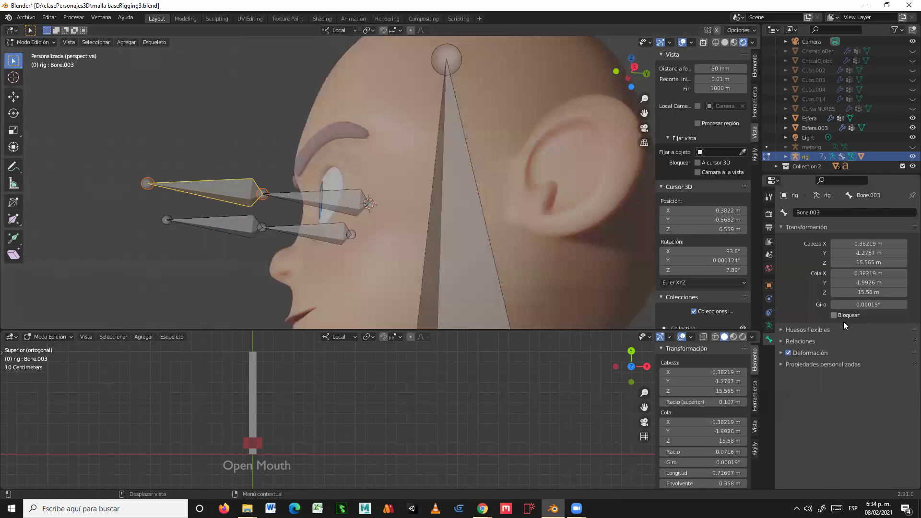
pyautogui.click(781, 341)
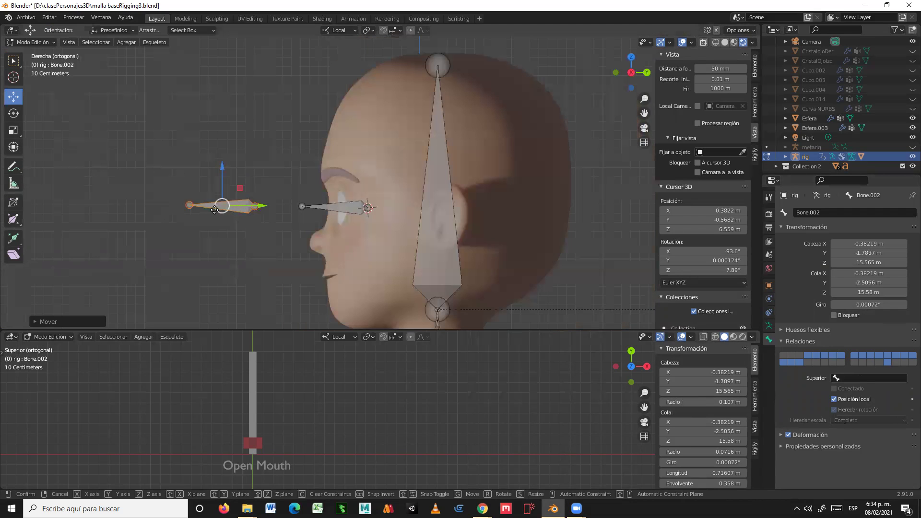
pyautogui.moveTo(214, 210); pyautogui.dragTo(216, 211)
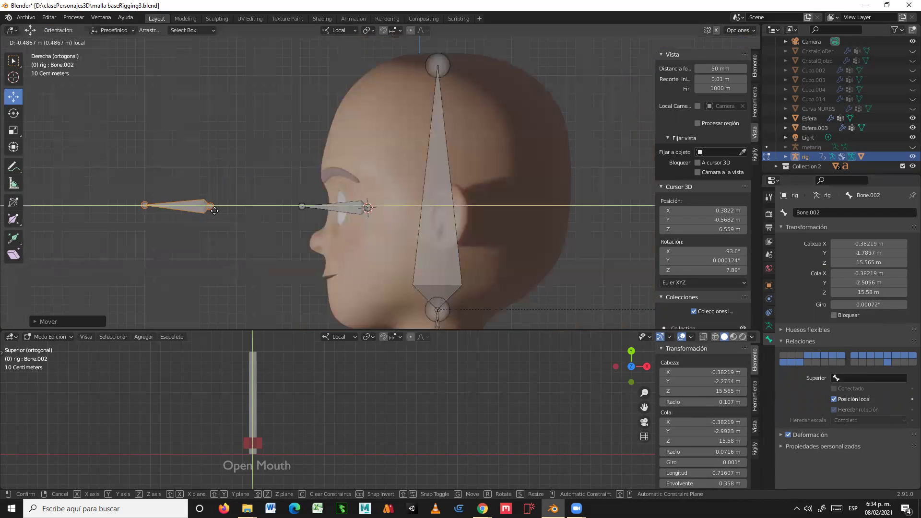
pyautogui.click(215, 211)
# Step: Shorten both eye bones to about 0.36 m by moving their tips back along Y to the eye surface
pyautogui.scroll(1, 278, 215)
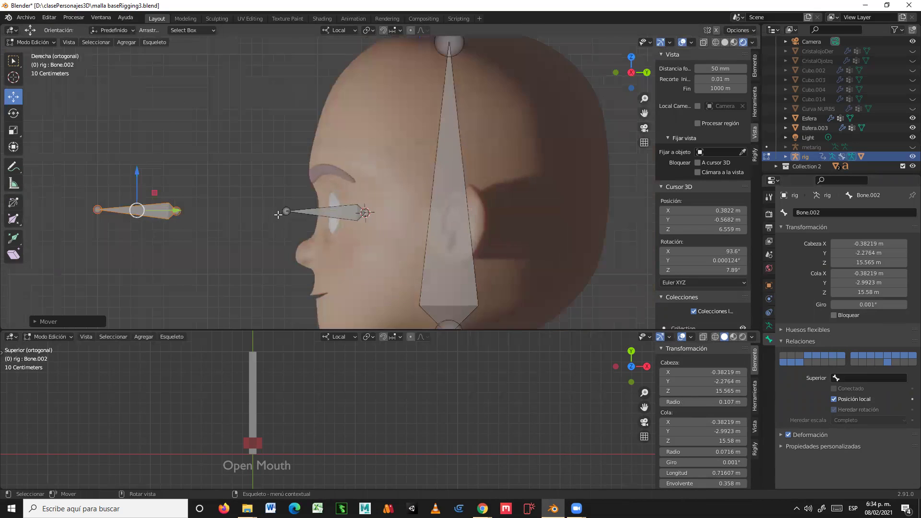
pyautogui.scroll(1, 278, 215)
pyautogui.moveTo(189, 199); pyautogui.dragTo(235, 263)
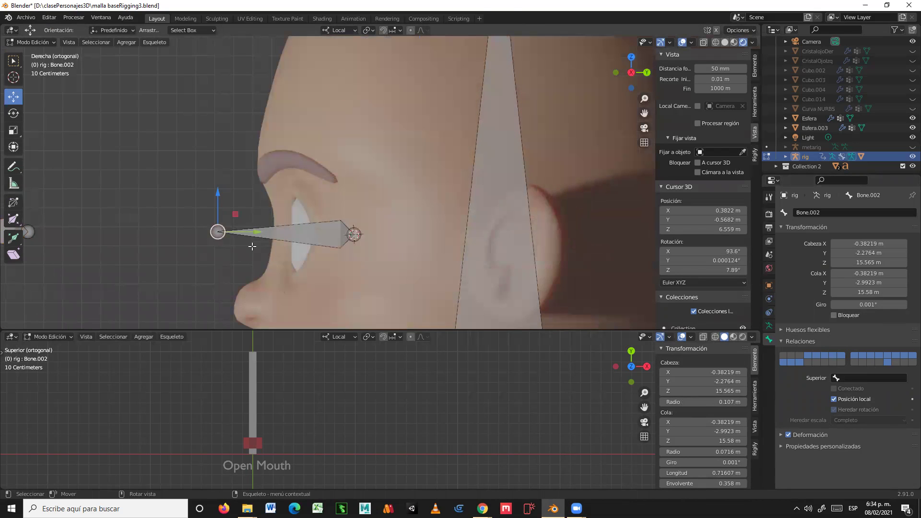
pyautogui.moveTo(258, 231); pyautogui.dragTo(326, 233)
pyautogui.scroll(-1, 194, 248)
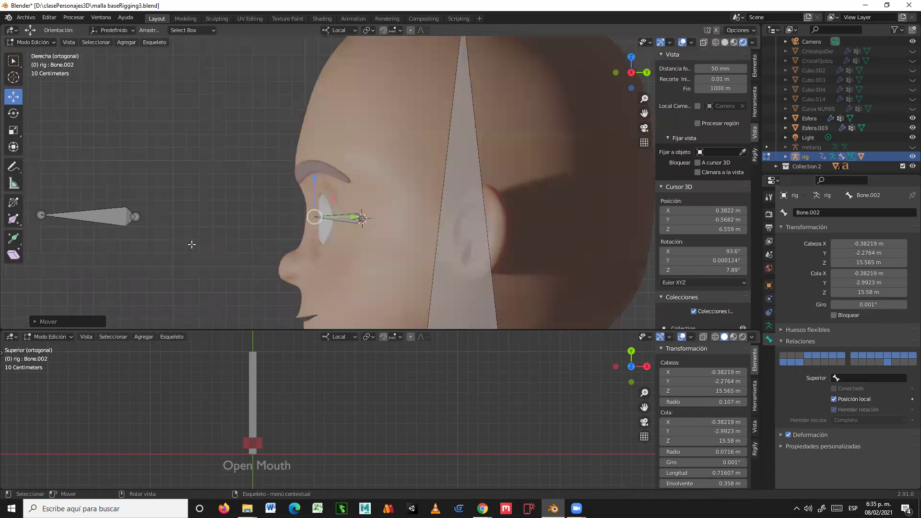
# Step: Place the 3D cursor just above the front target bones in the side view and add a new vertical bone there
pyautogui.keyDown('shift'); pyautogui.moveTo(192, 245); pyautogui.dragTo(366, 264, button='middle'); pyautogui.keyUp('shift')
pyautogui.click(14, 77)
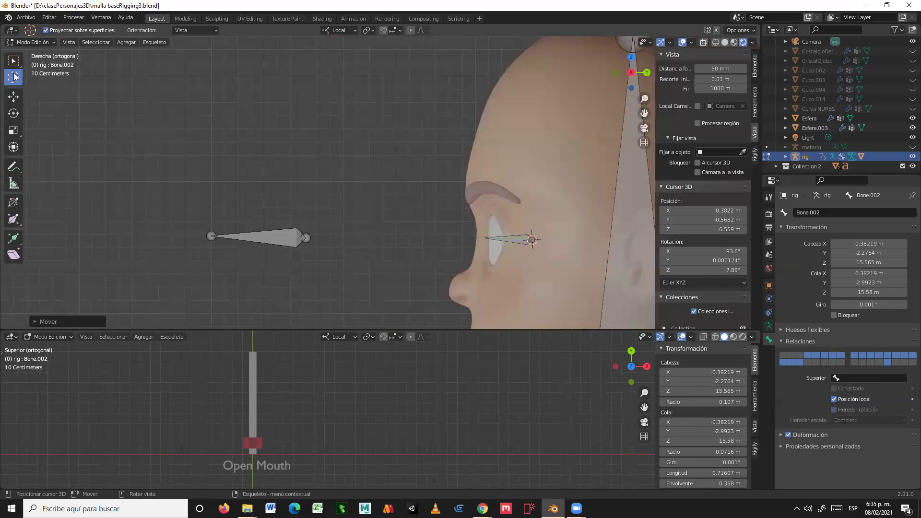
pyautogui.click(263, 221)
pyautogui.hotkey('shift', 'a')
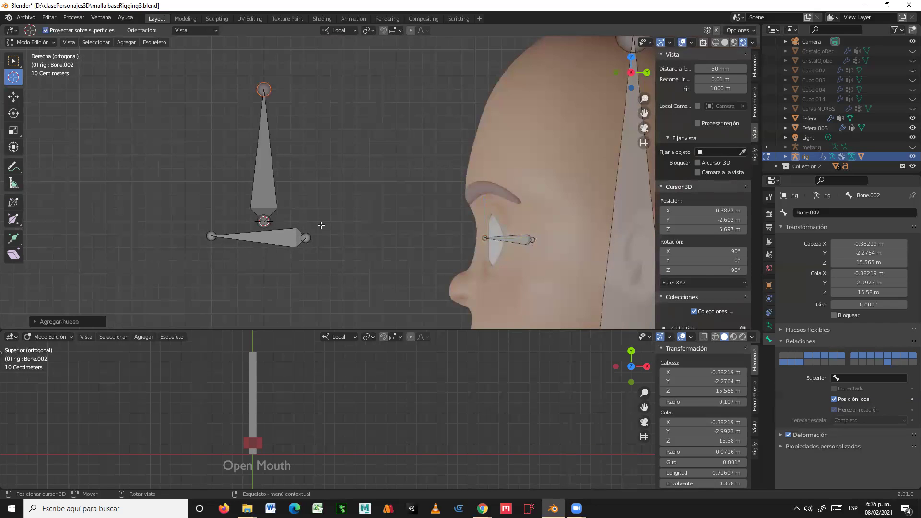
# Step: Centre the new vertical bone between the eyes in the front view, with its head at about X 0.008 m, Z 15.565 m
pyautogui.moveTo(249, 277); pyautogui.dragTo(355, 261, button='middle')
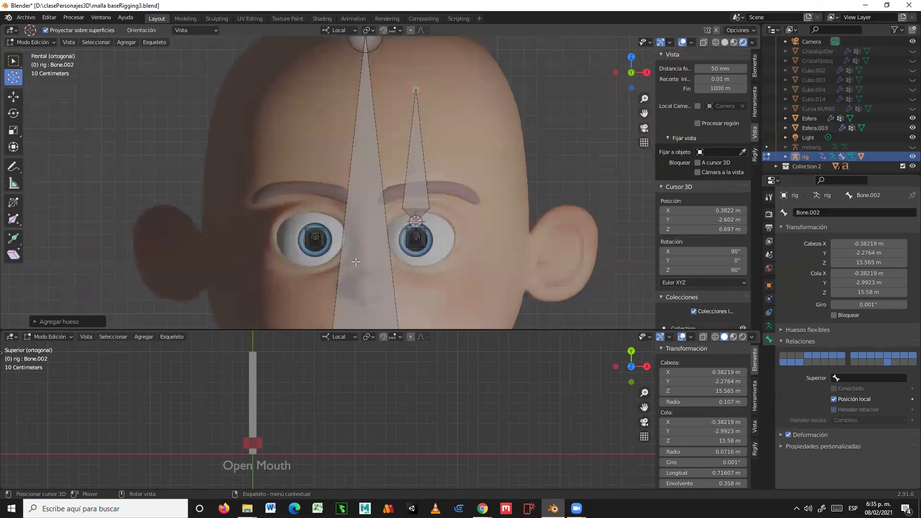
pyautogui.click(13, 96)
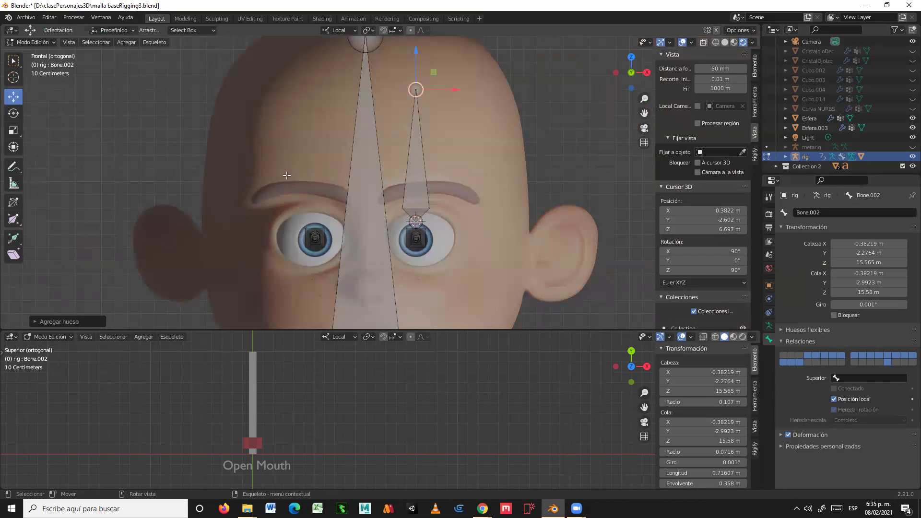
pyautogui.moveTo(435, 73); pyautogui.dragTo(373, 111)
pyautogui.rightClick(373, 110)
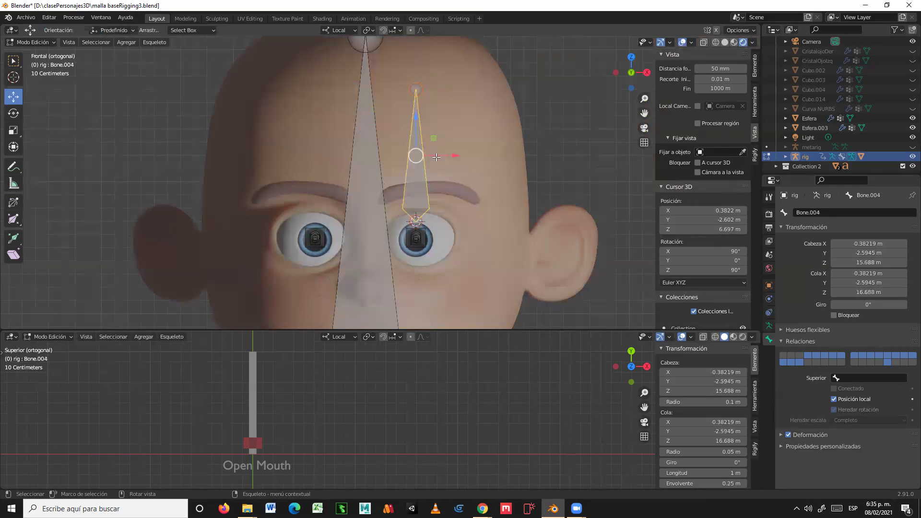
pyautogui.hotkey('shift', 'a')
pyautogui.click(439, 153)
pyautogui.press('g')
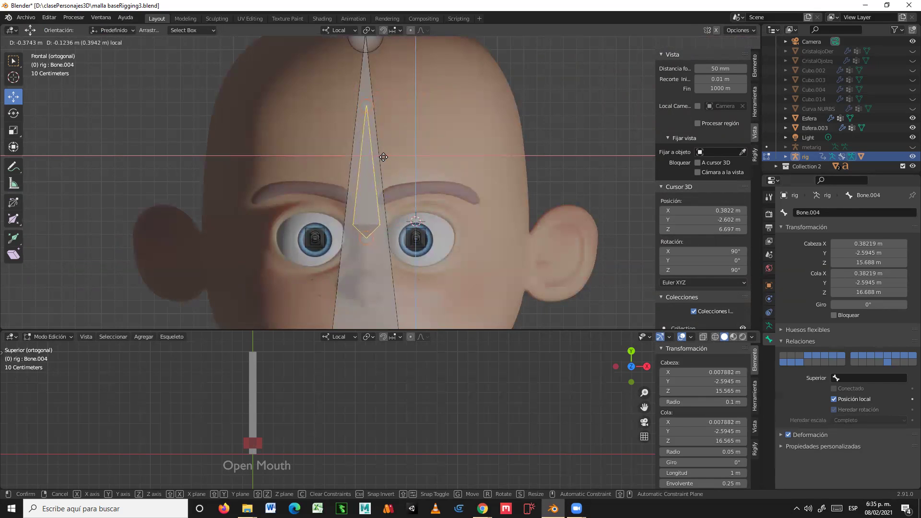
pyautogui.click(383, 157)
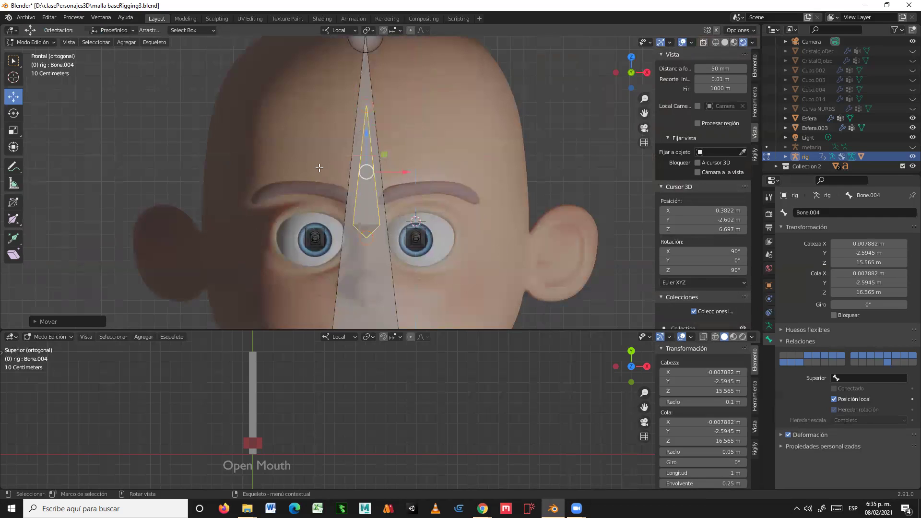
# Step: Rename the bone in the character's left eye as CtrlOjoL
pyautogui.moveTo(319, 168); pyautogui.dragTo(263, 127, button='middle')
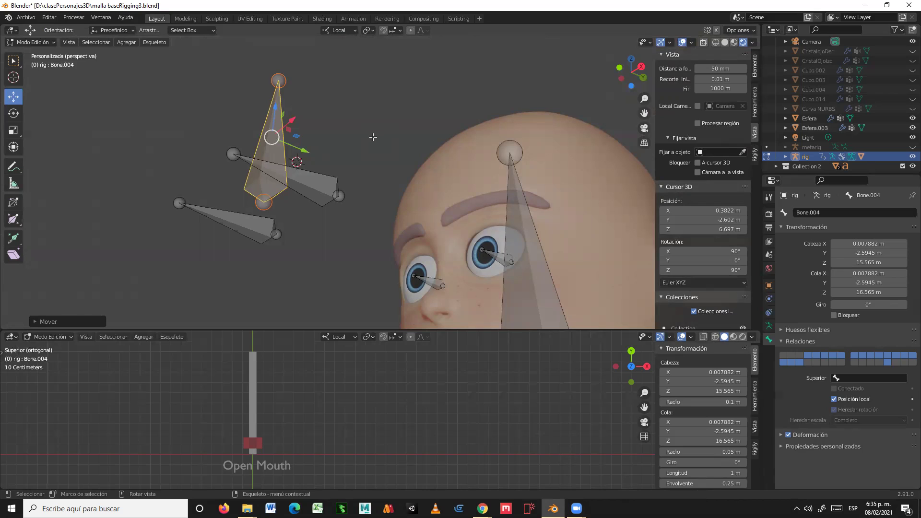
pyautogui.click(14, 60)
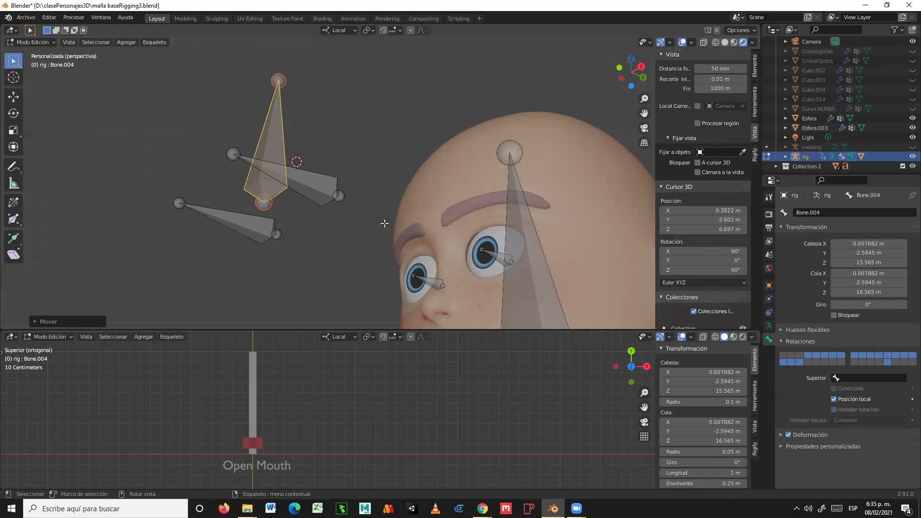
pyautogui.click(495, 256)
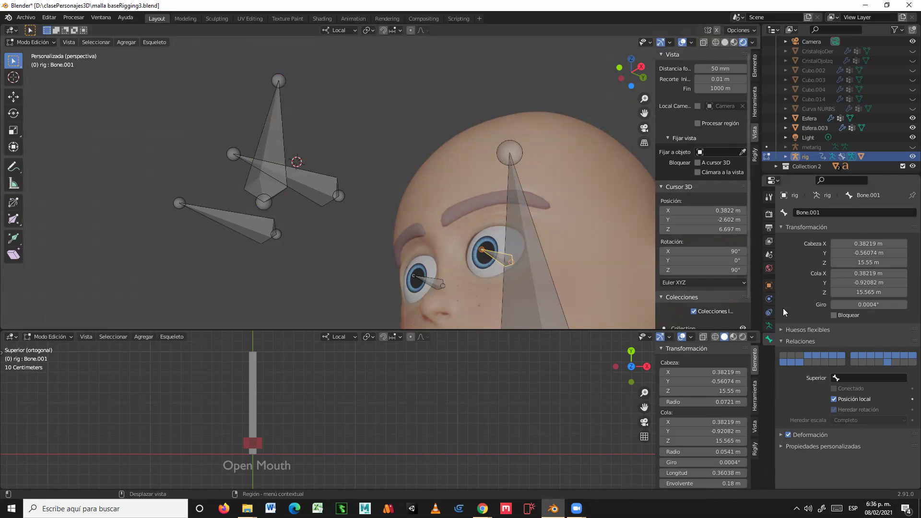
pyautogui.click(833, 211)
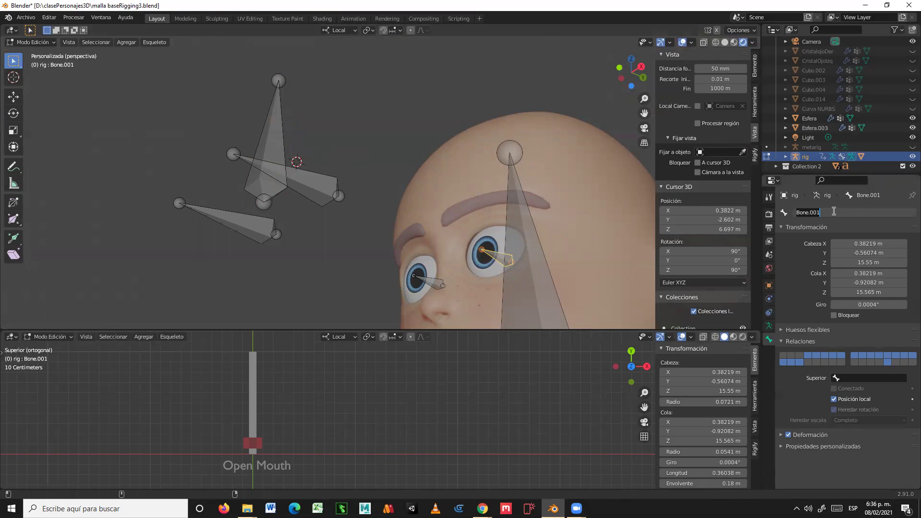
pyautogui.write('Ctr')
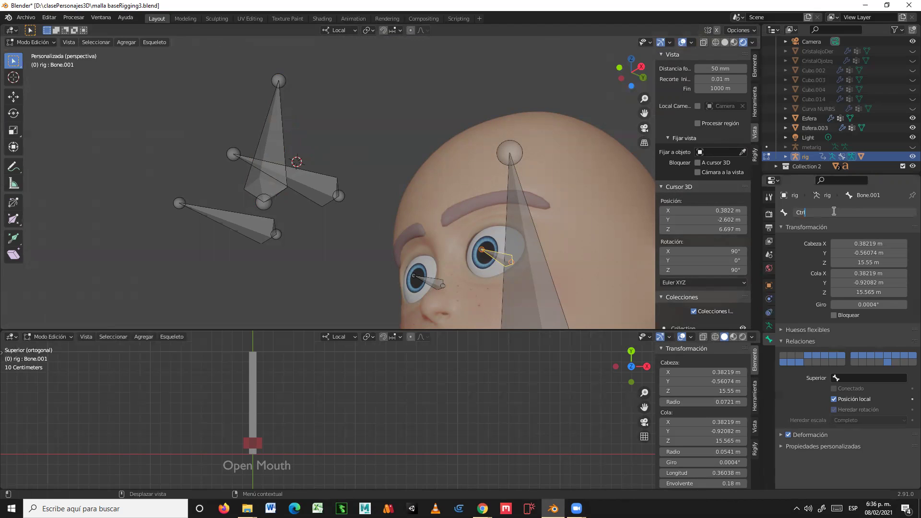
pyautogui.write('l')
pyautogui.write('Ojo')
pyautogui.write('L')
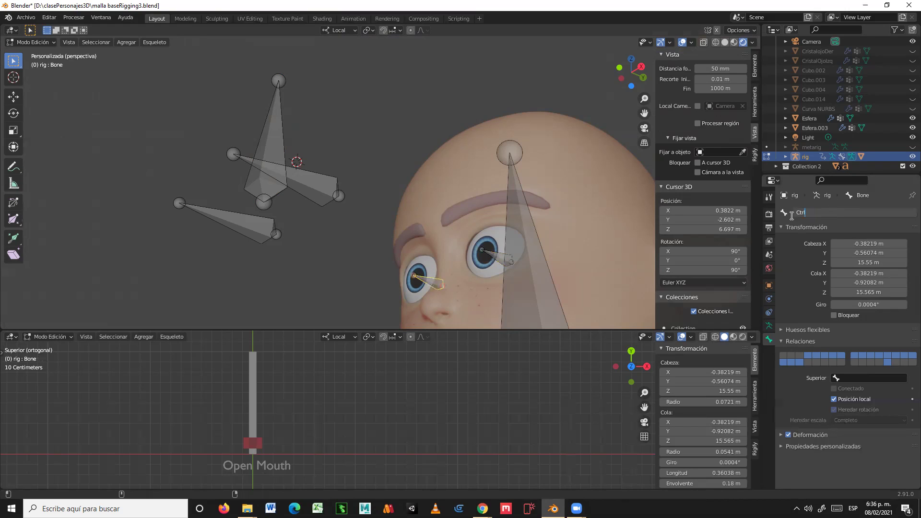
# Step: Rename the bone in the character's right eye as CtrlOjoR
pyautogui.write('jo')
pyautogui.write('R')
pyautogui.press('Return')
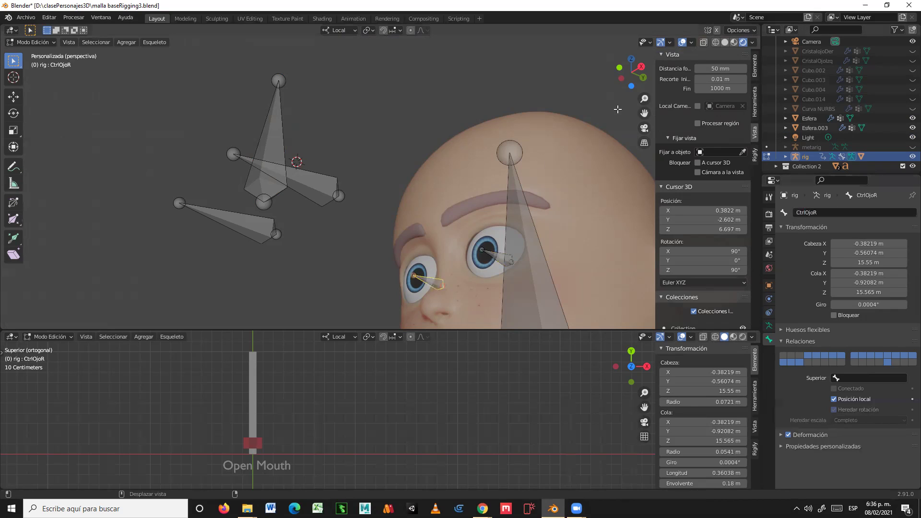
# Step: Rename the front target bone of the character's left eye as LookAt.L
pyautogui.click(312, 178)
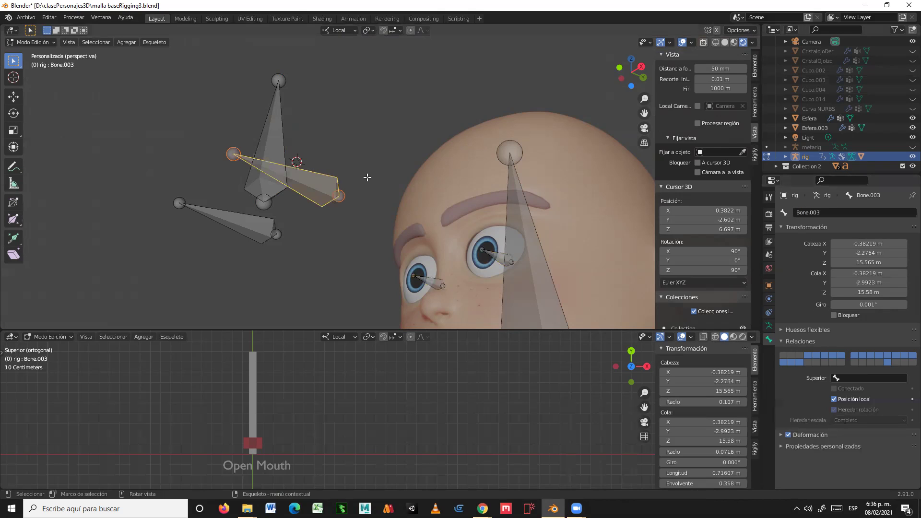
pyautogui.click(829, 213)
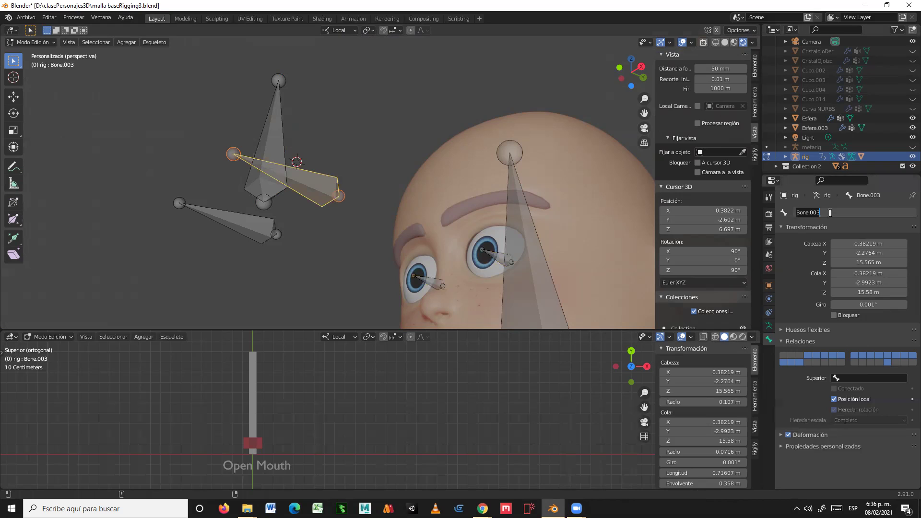
pyautogui.write('LookA')
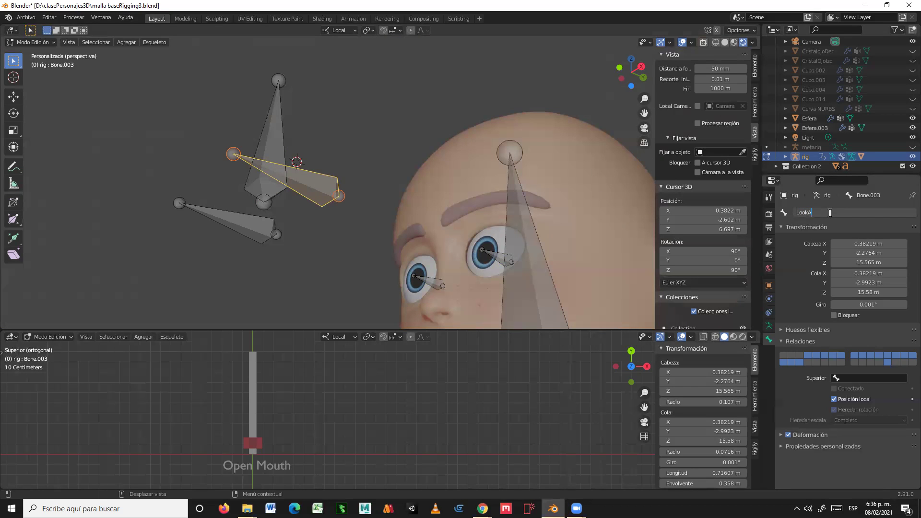
pyautogui.write('t.L')
pyautogui.press('Return')
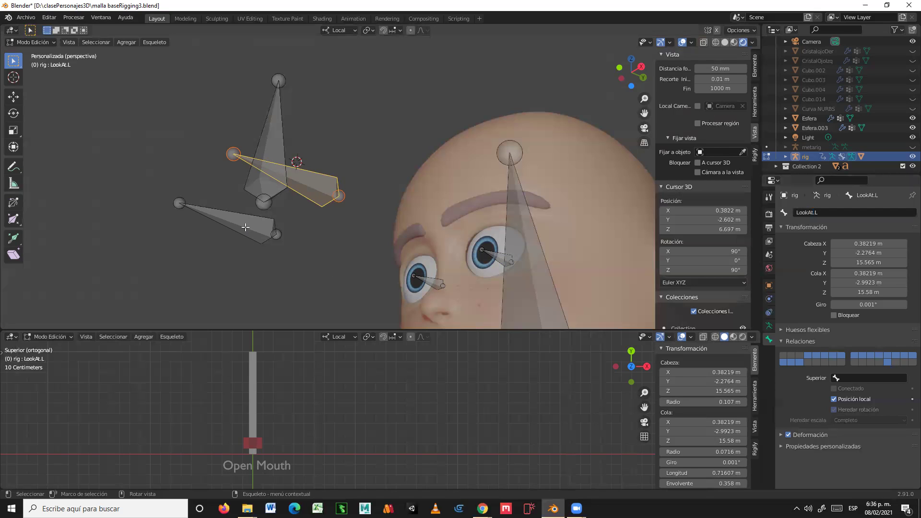
# Step: Rename the front target bone of the character's right eye as LookAt.R
pyautogui.click(246, 227)
pyautogui.click(822, 207)
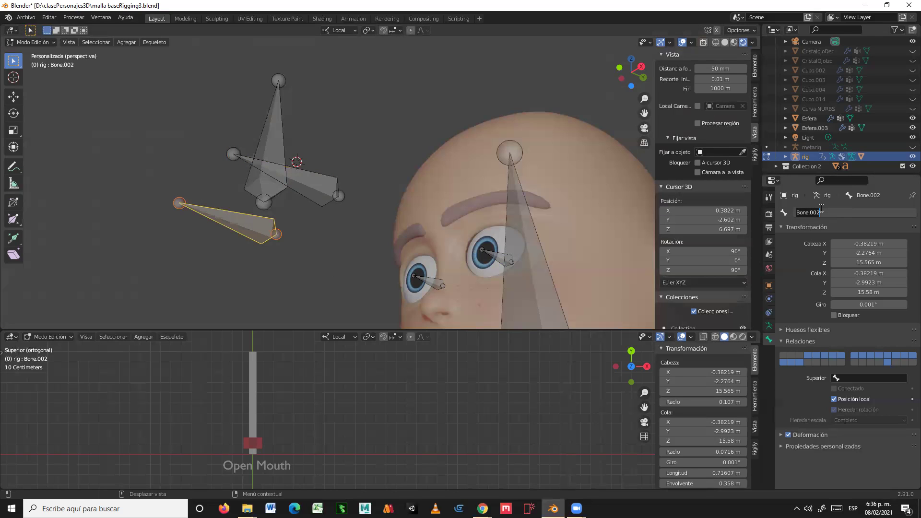
pyautogui.write('Look')
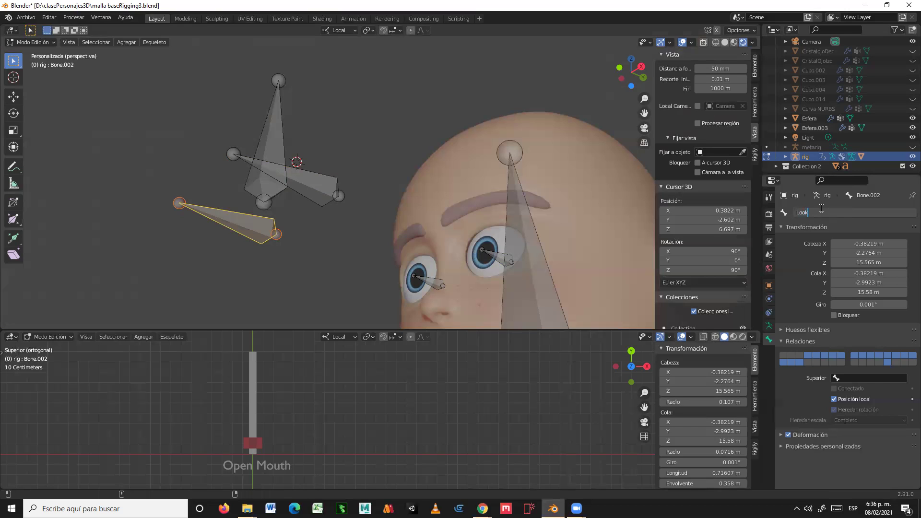
pyautogui.write('At.R')
pyautogui.press('Return')
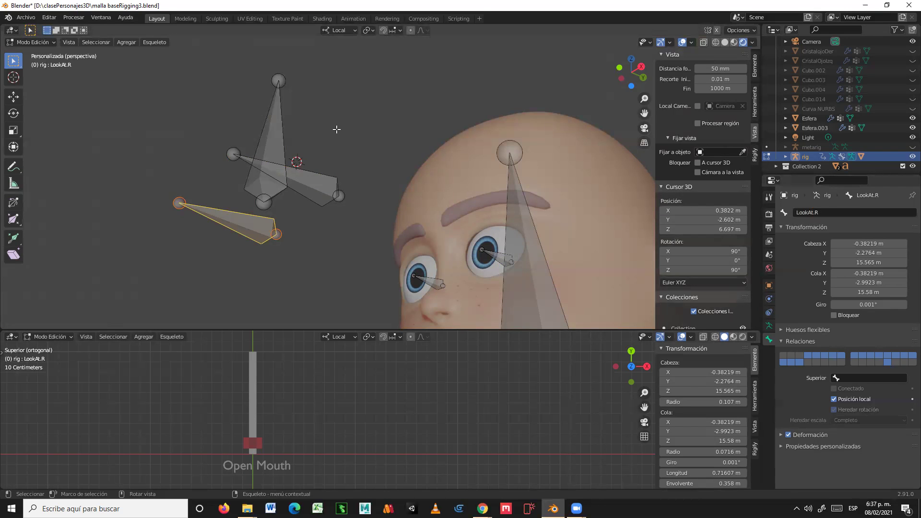
# Step: Parent both LookAt bones to the central vertical bone with the keep offset option (Mantener desfasaje)
pyautogui.moveTo(341, 136); pyautogui.dragTo(203, 176, button='middle')
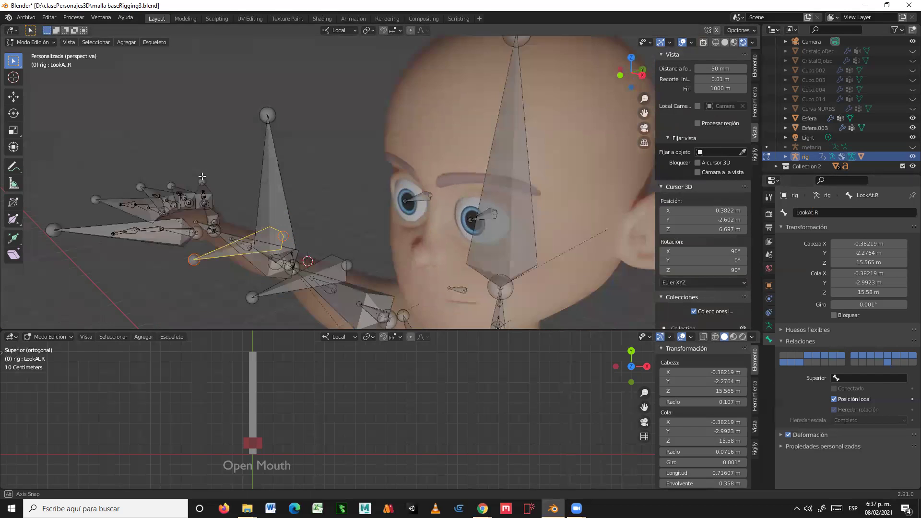
pyautogui.moveTo(217, 225); pyautogui.dragTo(241, 229, button='middle')
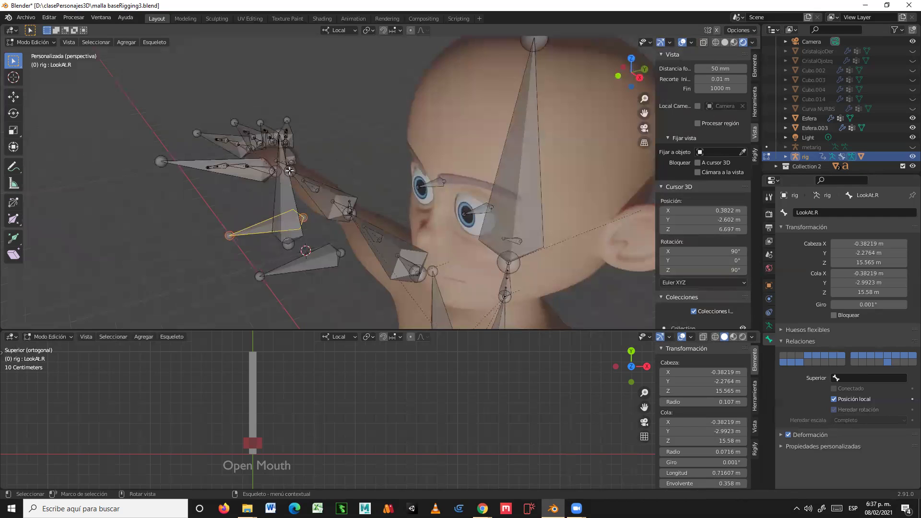
pyautogui.hotkey('ctrl', 'z')
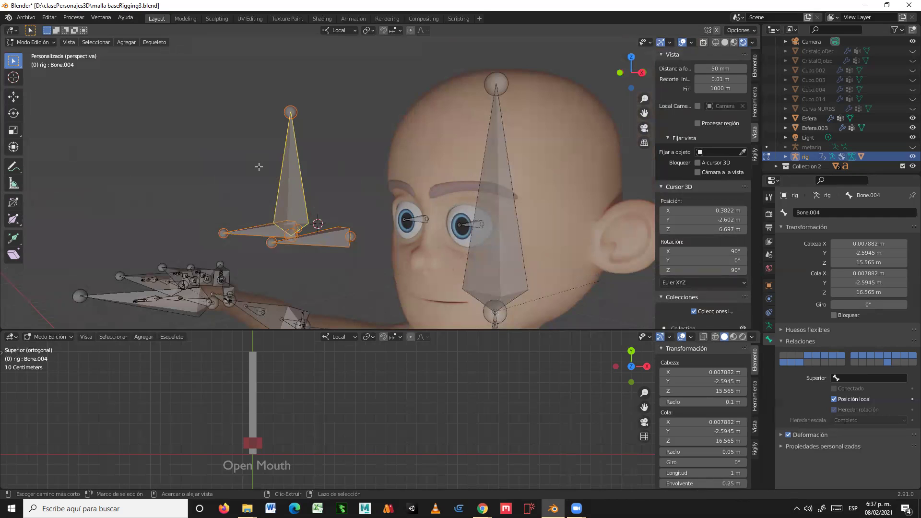
pyautogui.hotkey('ctrl', 'p')
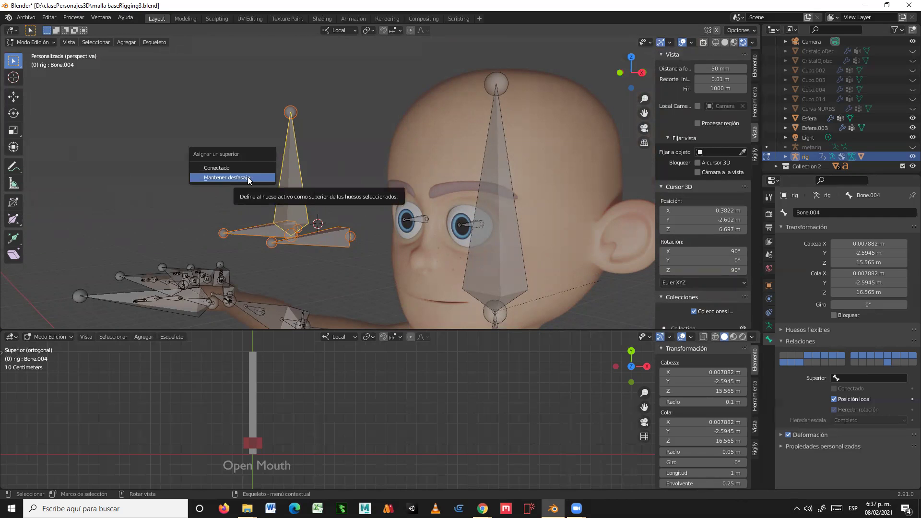
pyautogui.click(248, 178)
# Step: Parent the CtrlOjoR, CtrlOjoL and central vertical target bones to the head bone
pyautogui.moveTo(336, 206); pyautogui.dragTo(315, 138, button='middle')
pyautogui.moveTo(380, 204); pyautogui.dragTo(334, 217, button='middle')
pyautogui.moveTo(304, 152); pyautogui.dragTo(309, 174, button='middle')
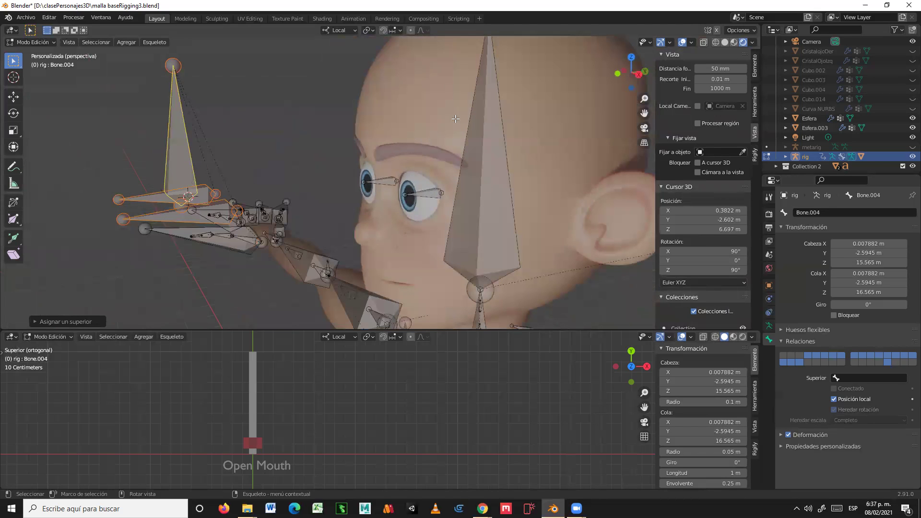
pyautogui.click(386, 179)
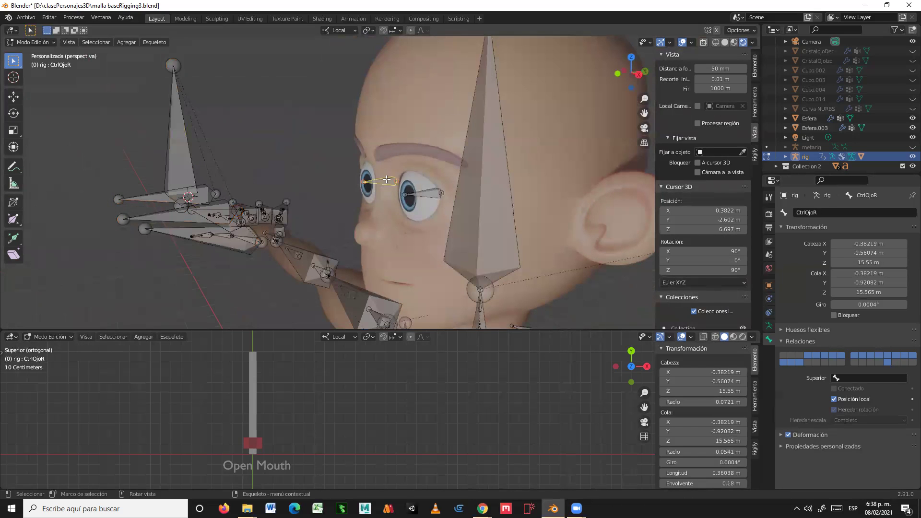
pyautogui.keyDown('shift'); pyautogui.click(431, 195); pyautogui.keyUp('shift')
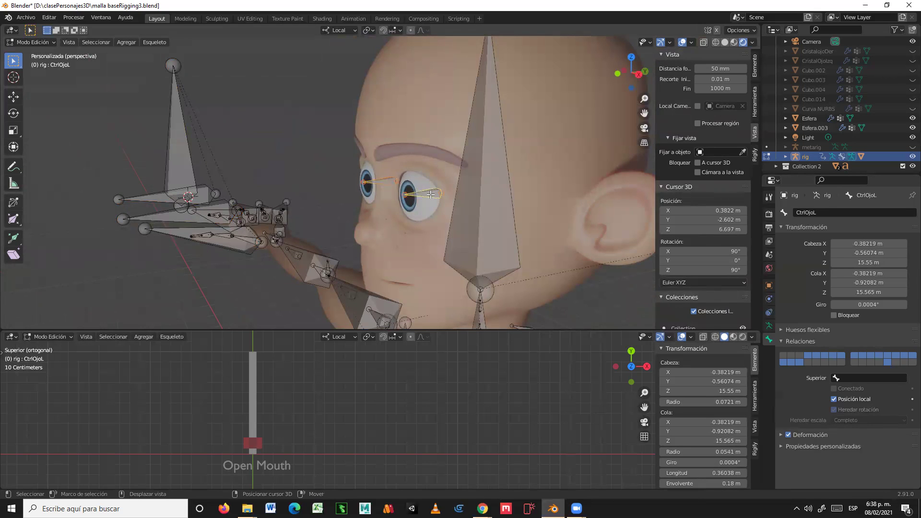
pyautogui.keyDown('shift'); pyautogui.click(182, 146); pyautogui.keyUp('shift')
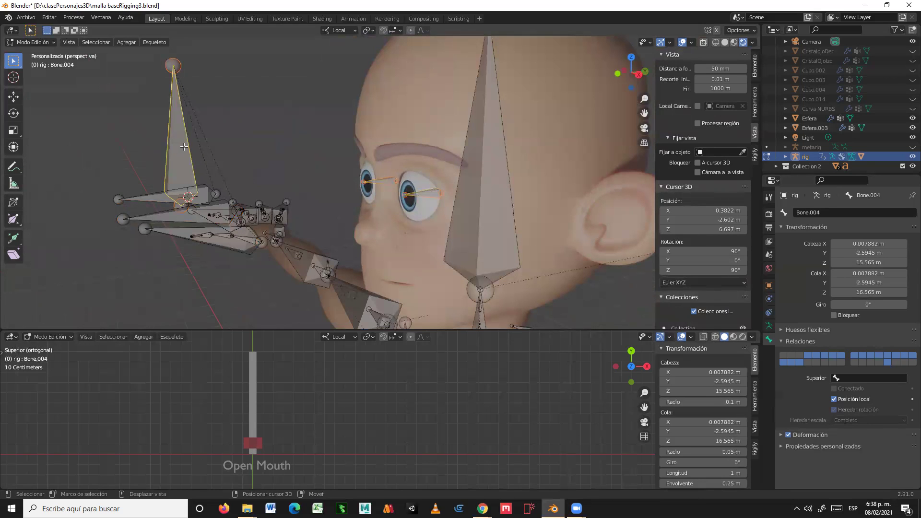
pyautogui.keyDown('shift'); pyautogui.click(475, 119); pyautogui.keyUp('shift')
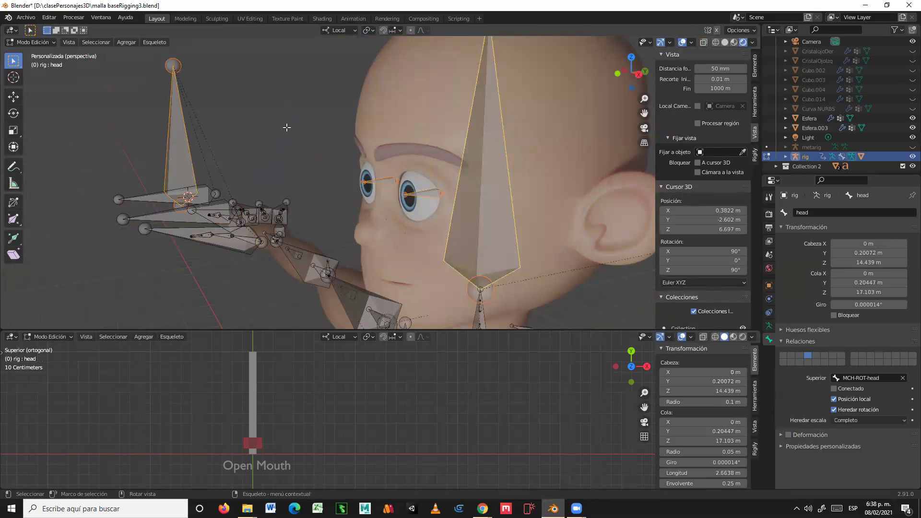
pyautogui.scroll(-2, 287, 129)
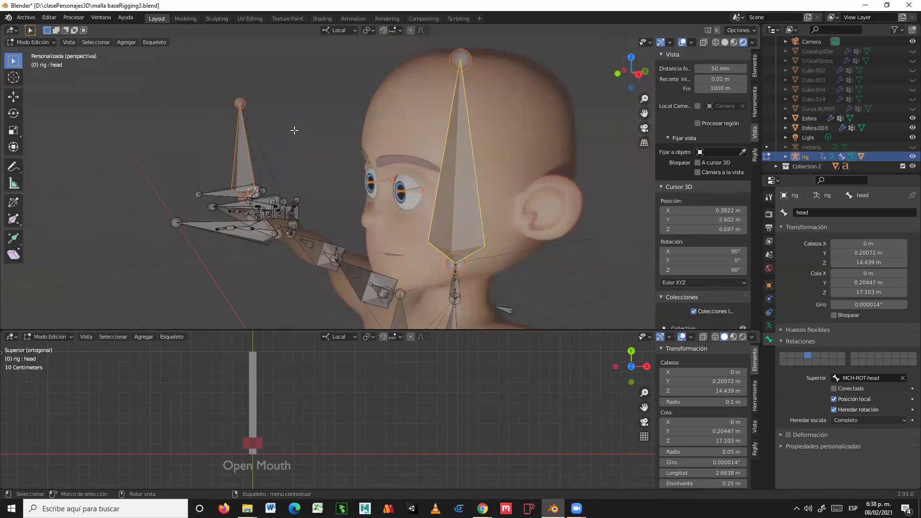
pyautogui.hotkey('ctrl', 'p')
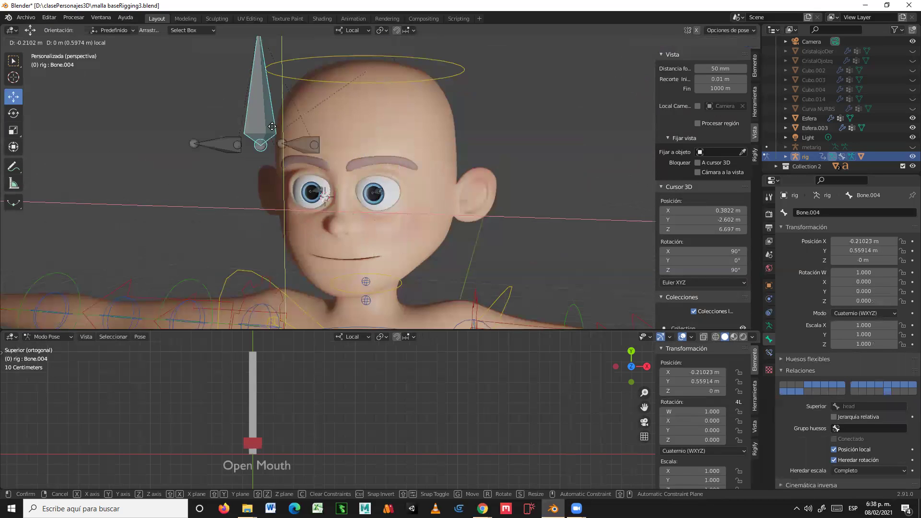
# Step: Test moving the central target bone in Pose Mode and clear its location
pyautogui.click(272, 126)
pyautogui.hotkey('alt', 'g')
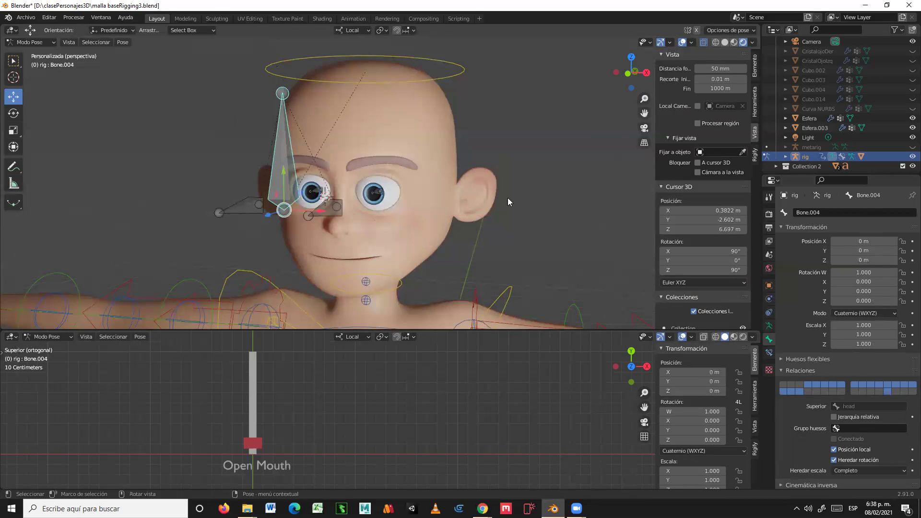
pyautogui.moveTo(508, 198); pyautogui.dragTo(488, 212, button='middle')
pyautogui.moveTo(115, 81); pyautogui.dragTo(42, 45, button='middle')
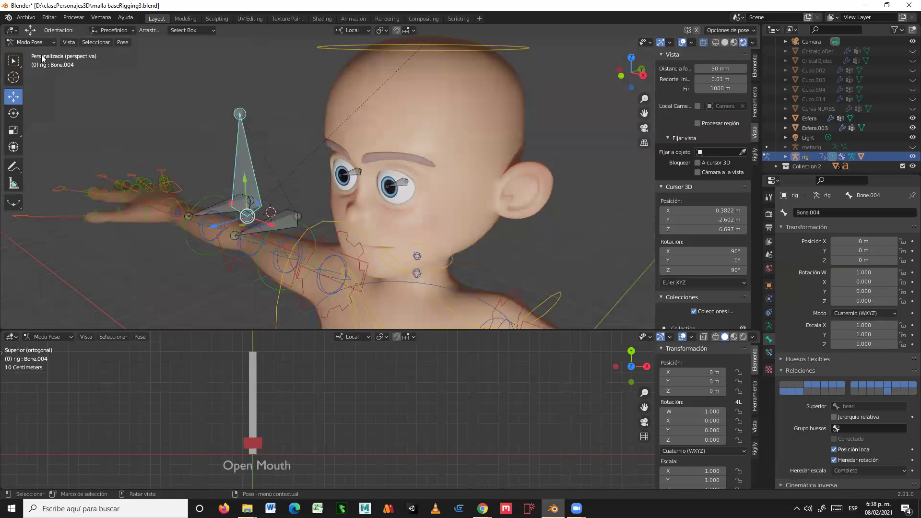
# Step: Parent the character's right eyeball mesh, Esfera.003, to the CtrlOjoR bone with the Bone option (Hueso)
pyautogui.hotkey('ctrl', 'Tab')
pyautogui.moveTo(289, 139); pyautogui.dragTo(266, 153, button='middle')
pyautogui.scroll(2, 265, 153)
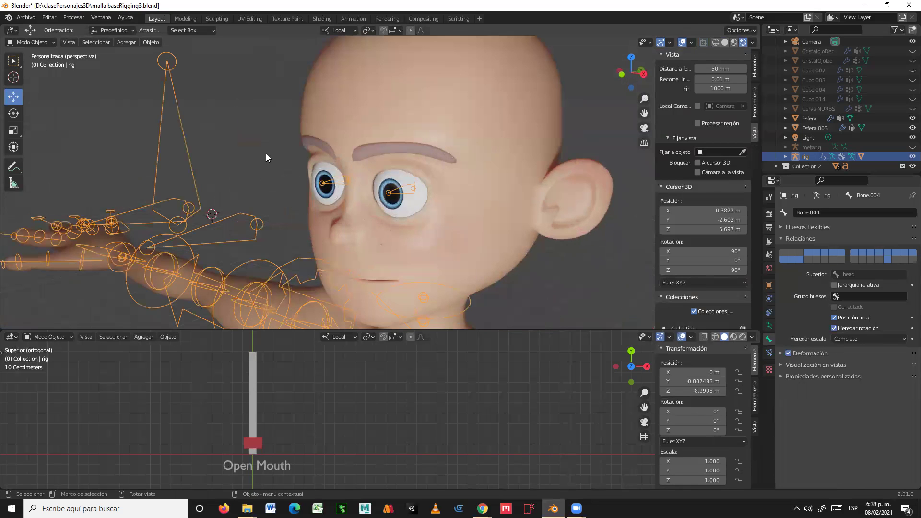
pyautogui.click(321, 165)
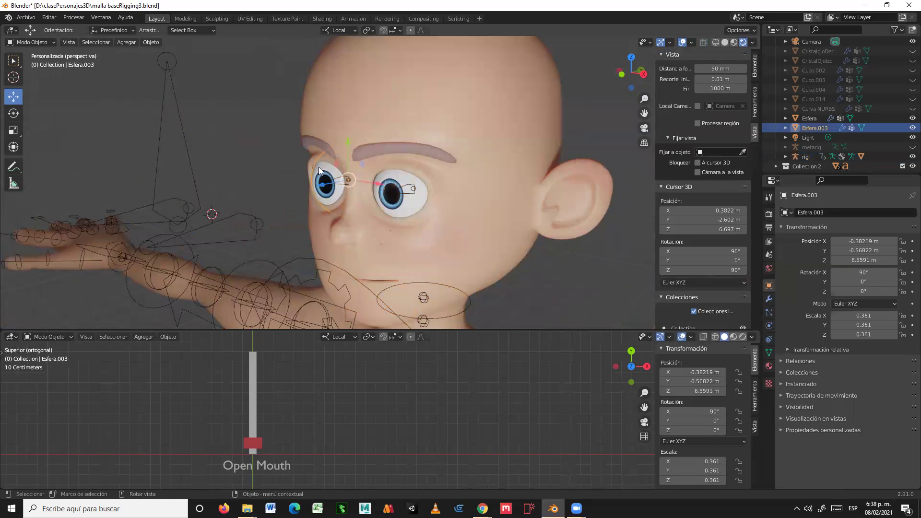
pyautogui.keyDown('shift'); pyautogui.click(191, 166); pyautogui.keyUp('shift')
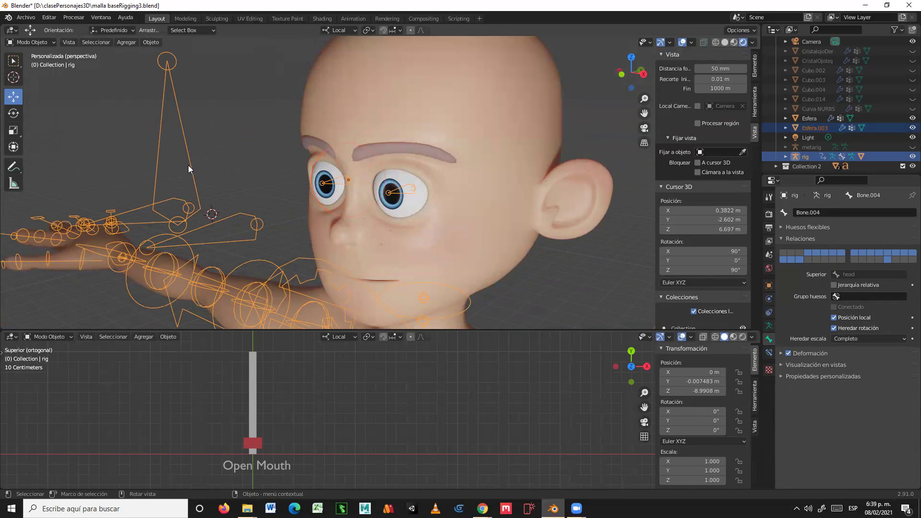
pyautogui.click(47, 43)
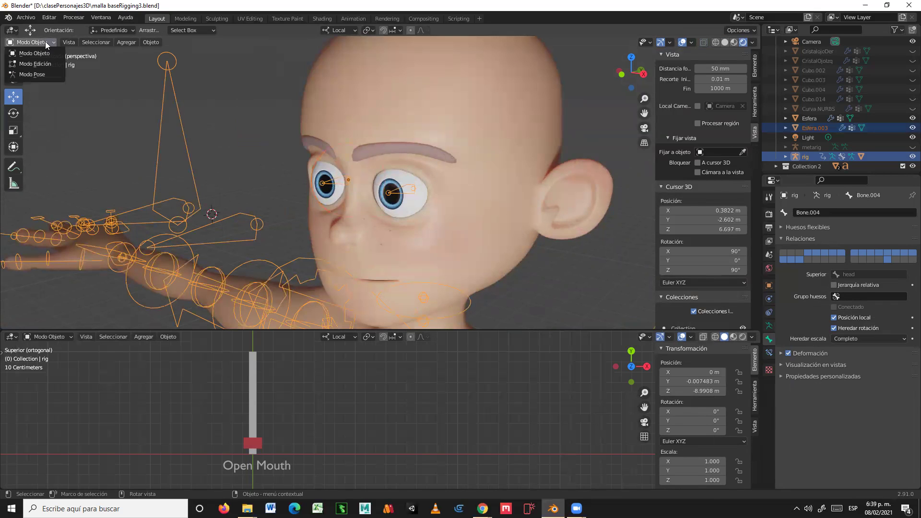
pyautogui.click(32, 75)
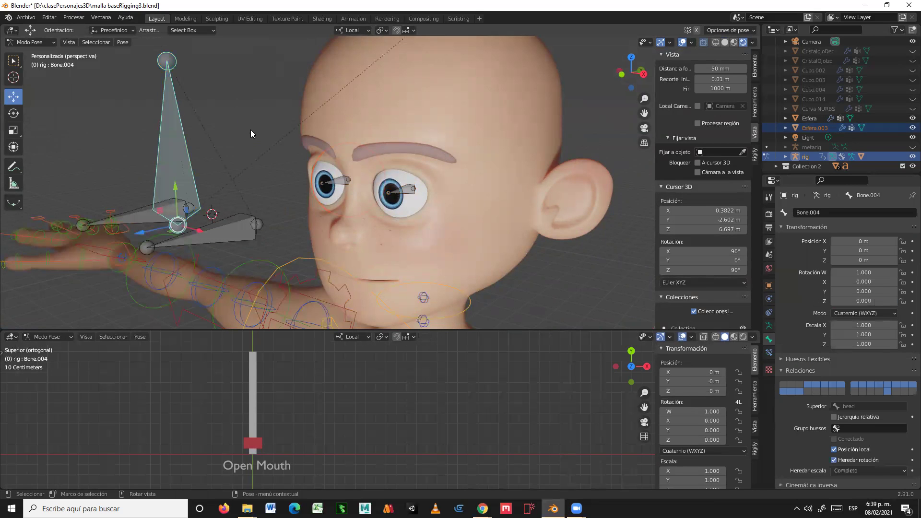
pyautogui.click(343, 181)
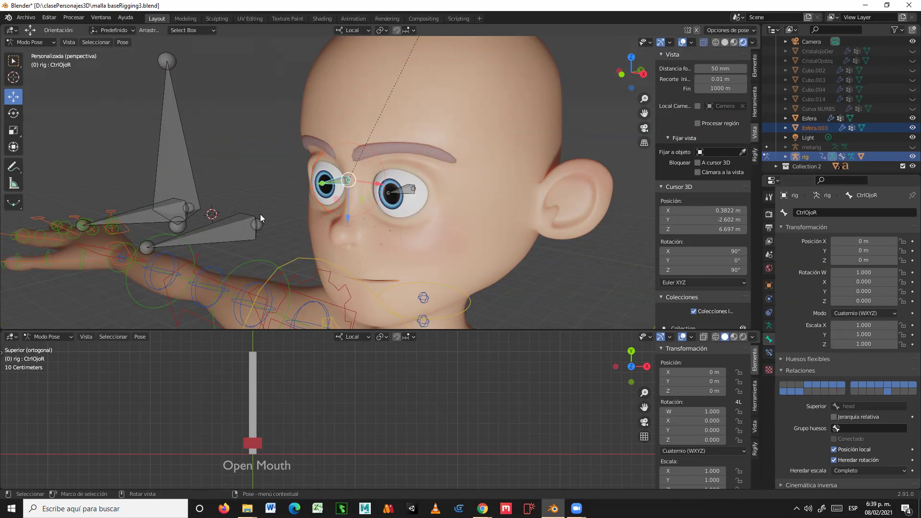
pyautogui.press('ctrl')
pyautogui.hotkey('ctrl', 'p')
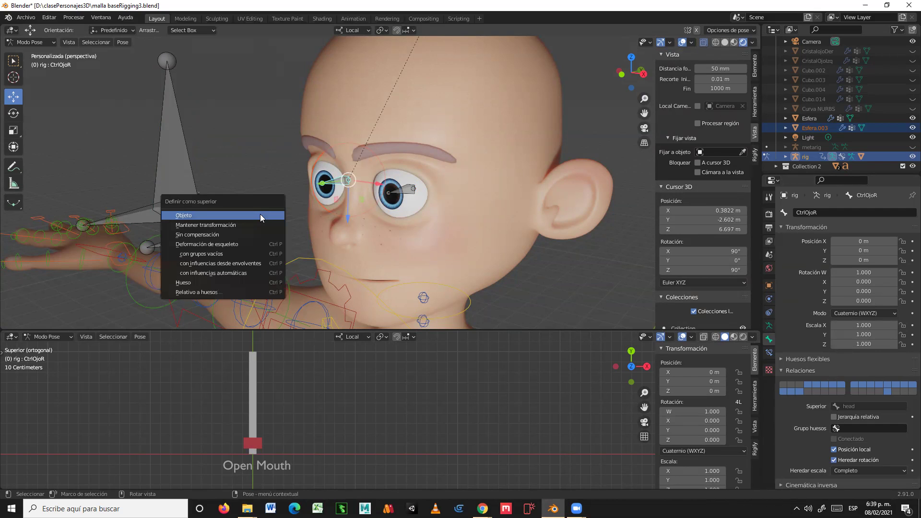
pyautogui.click(190, 283)
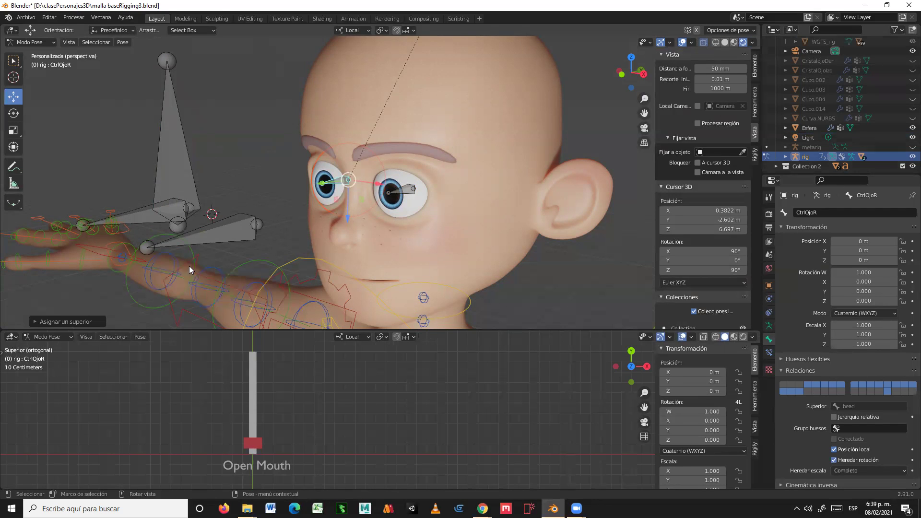
# Step: Parent the character's left eyeball mesh, Esfera, to the CtrlOjoL bone with the Bone option (Hueso)
pyautogui.click(40, 42)
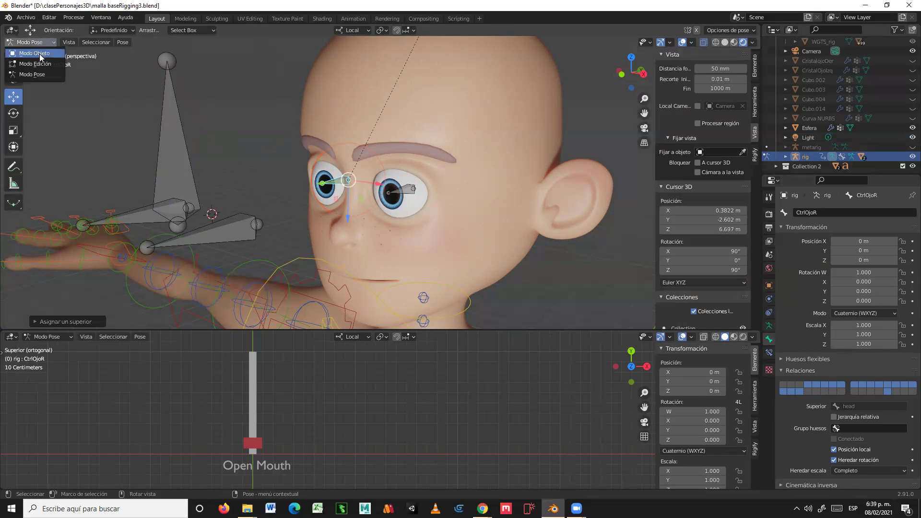
pyautogui.click(34, 53)
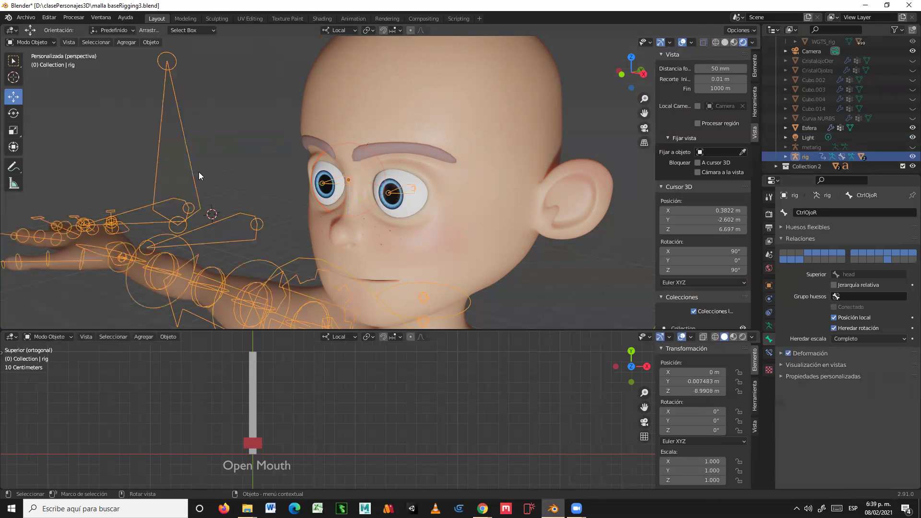
pyautogui.click(407, 200)
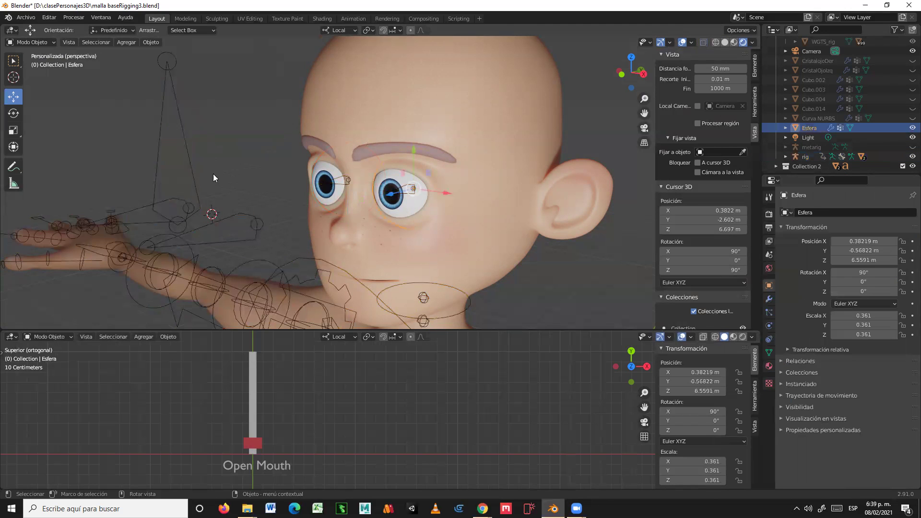
pyautogui.press('shift')
pyautogui.keyDown('shift'); pyautogui.click(186, 146); pyautogui.keyUp('shift')
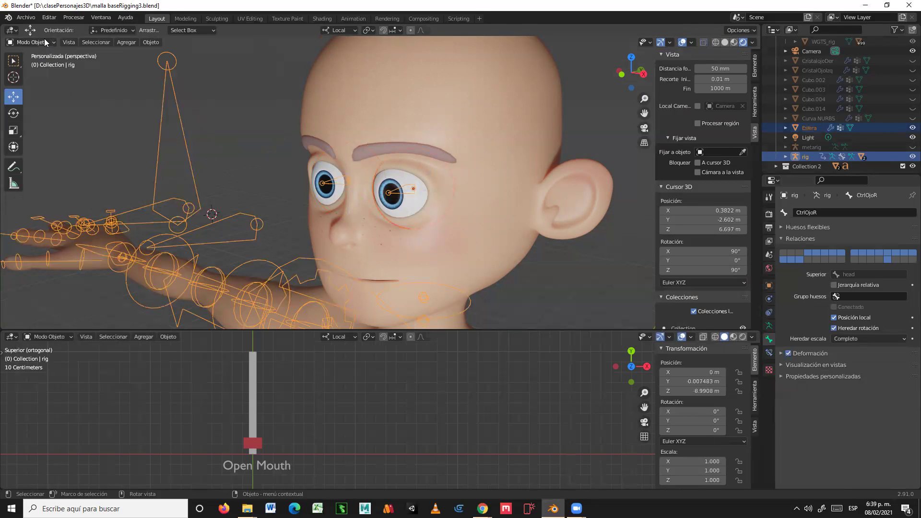
pyautogui.click(30, 42)
pyautogui.click(32, 74)
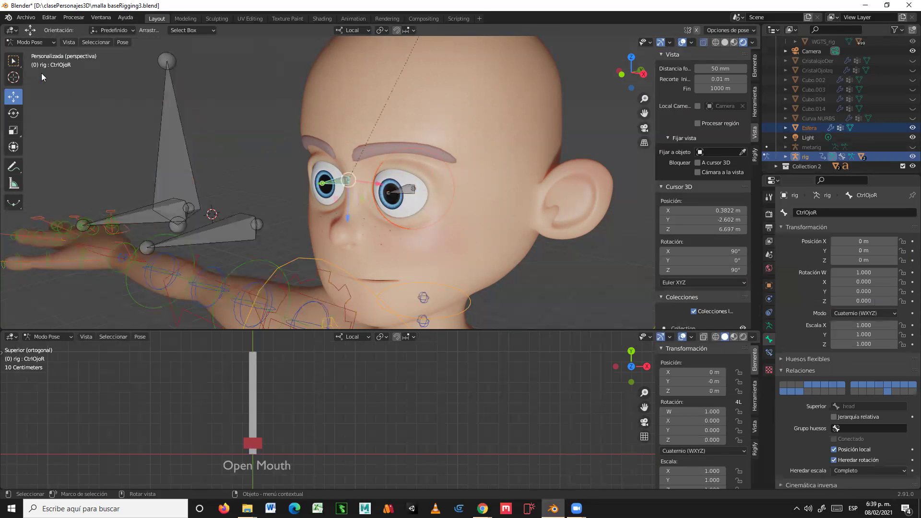
pyautogui.click(405, 191)
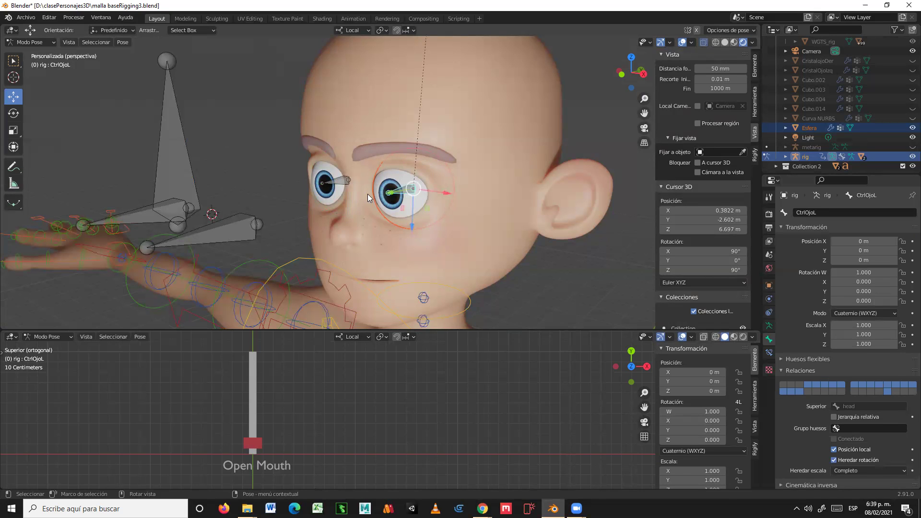
pyautogui.press('ctrl')
pyautogui.hotkey('ctrl', 'p')
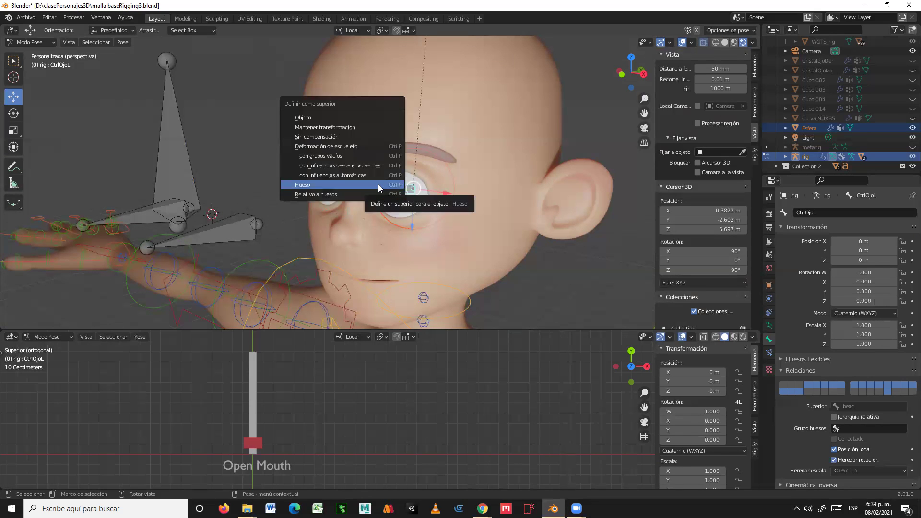
pyautogui.click(378, 184)
# Step: Collapse the bone's Relations settings and turn off deformation (Deformación) for the LookAt.R bone
pyautogui.moveTo(239, 155); pyautogui.dragTo(264, 166, button='middle')
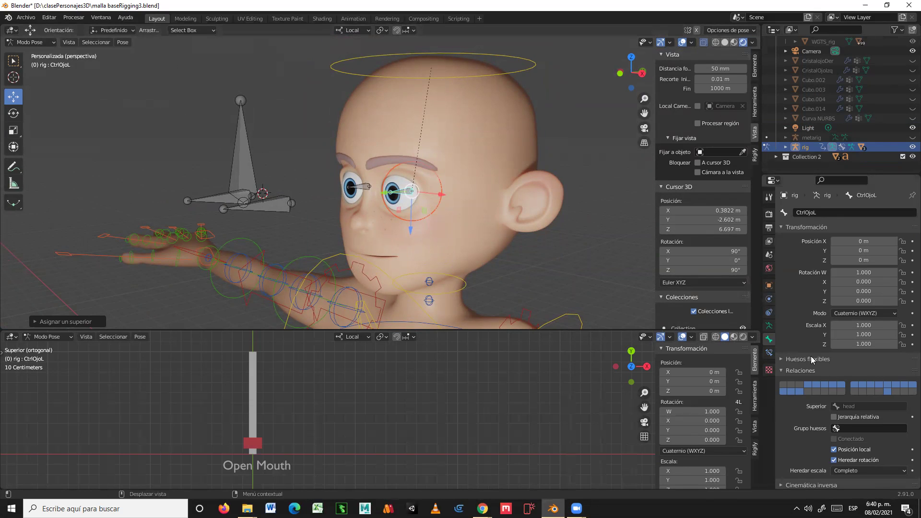
pyautogui.scroll(-2, 811, 359)
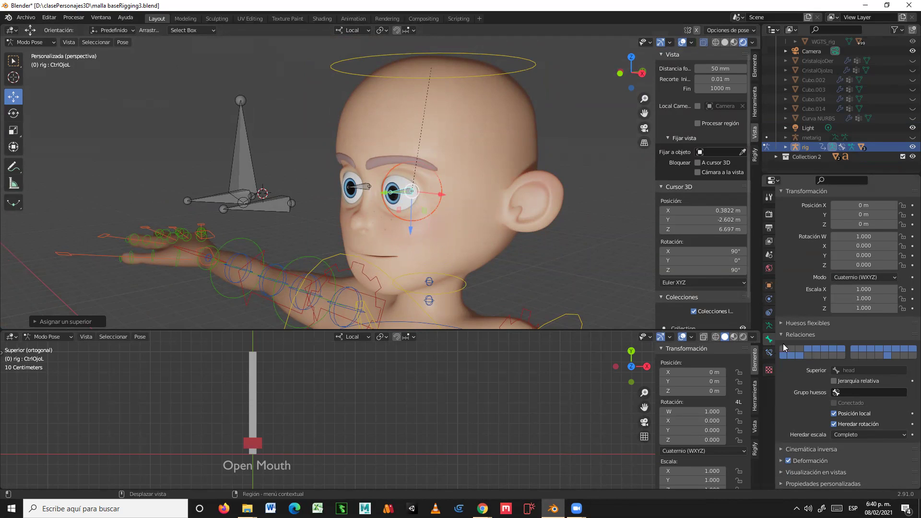
pyautogui.click(781, 336)
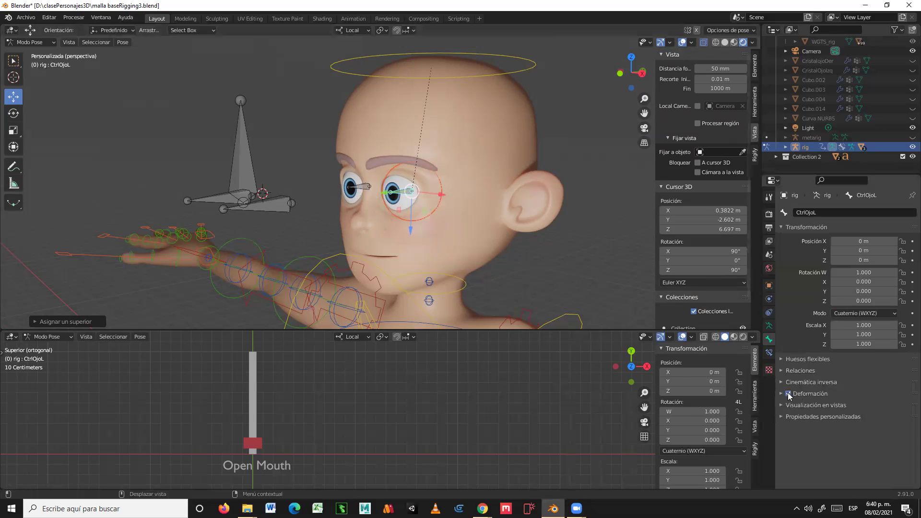
pyautogui.scroll(2, 134, 221)
pyautogui.click(140, 209)
pyautogui.click(140, 209)
pyautogui.click(788, 393)
# Step: Try rotating the neck bone to test how the eyes and target bones follow the head
pyautogui.moveTo(274, 179); pyautogui.dragTo(295, 173, button='middle')
pyautogui.moveTo(557, 342); pyautogui.dragTo(558, 343, button='middle')
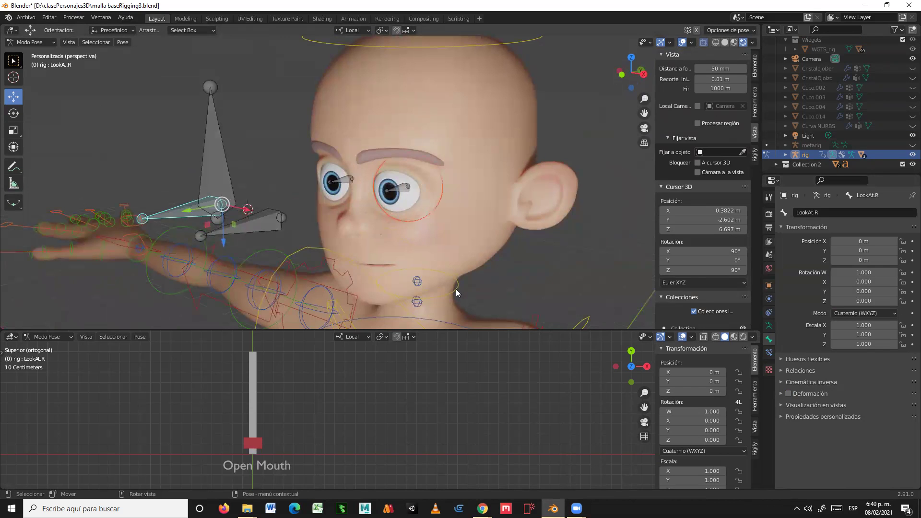
pyautogui.click(456, 289)
pyautogui.click(17, 116)
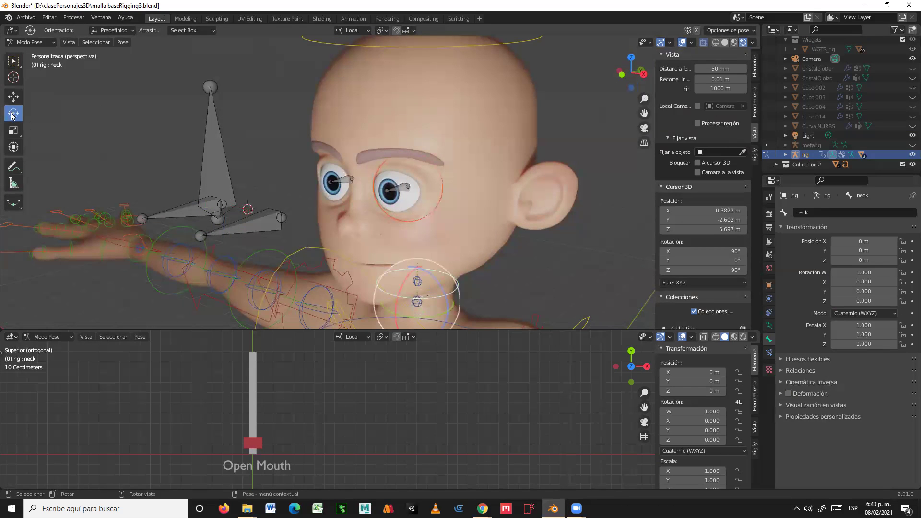
pyautogui.moveTo(444, 297); pyautogui.dragTo(435, 286)
pyautogui.rightClick(436, 286)
pyautogui.moveTo(453, 284); pyautogui.dragTo(468, 265, button='middle')
pyautogui.moveTo(472, 153); pyautogui.dragTo(402, 262, button='middle')
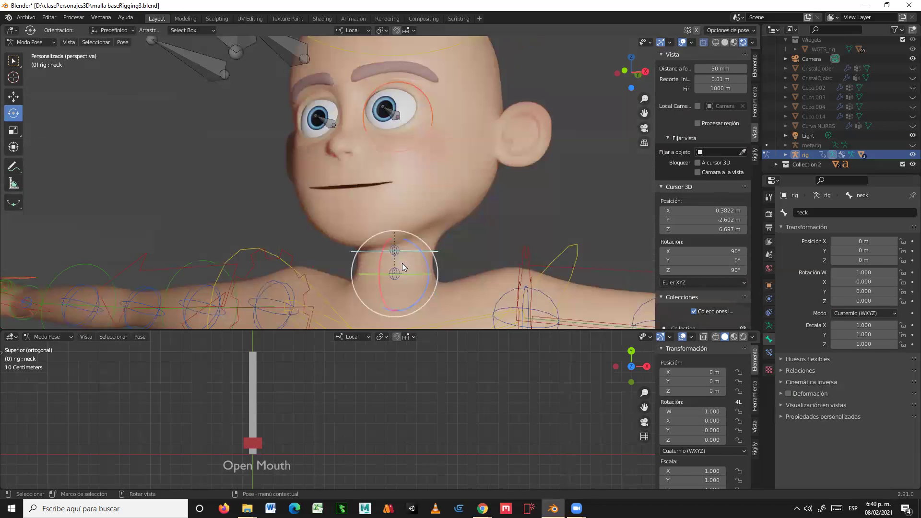
pyautogui.moveTo(394, 273); pyautogui.dragTo(406, 323)
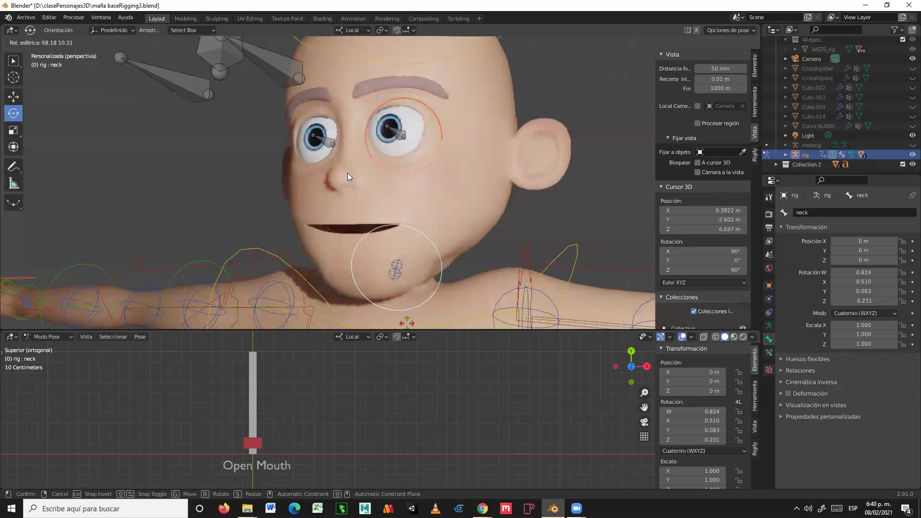
# Step: Add a Track To constraint (Rastrear) to the CtrlOjoL bone with LookAt.L as its target
pyautogui.click(414, 152)
pyautogui.click(414, 151)
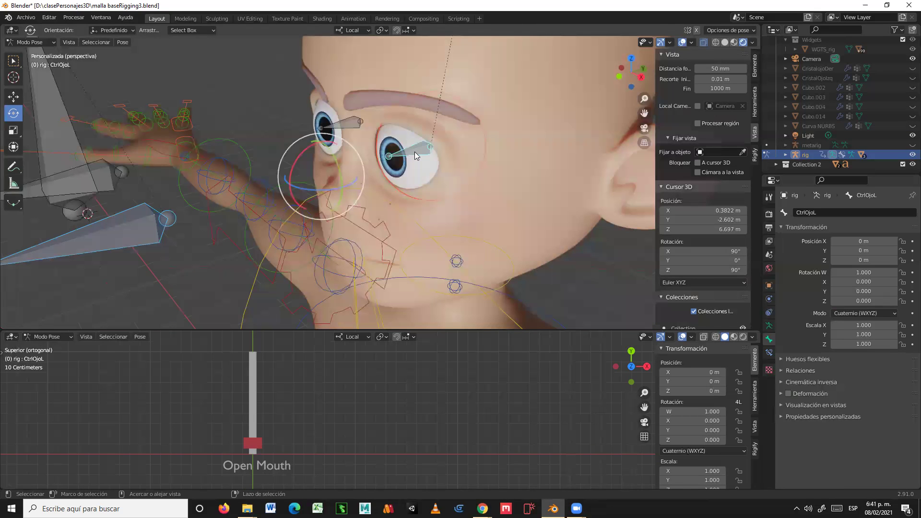
pyautogui.hotkey('ctrl', 'shift', 'c')
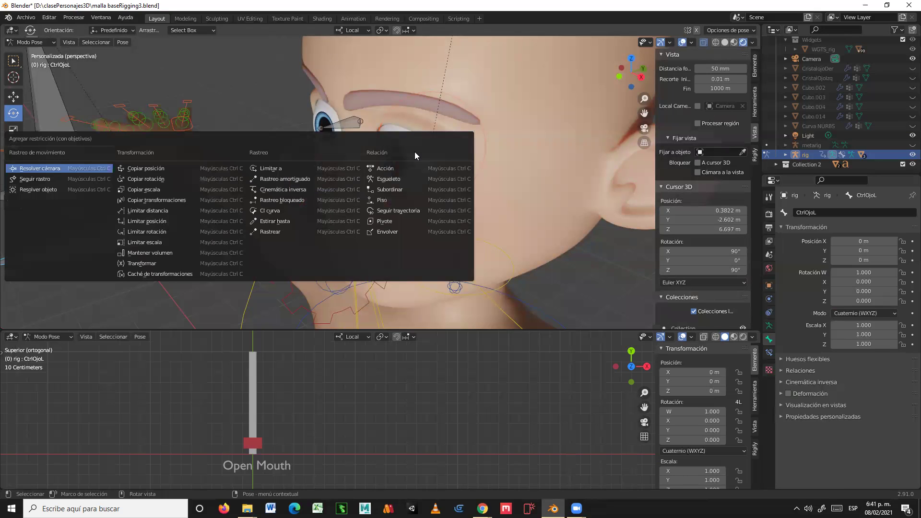
pyautogui.click(271, 233)
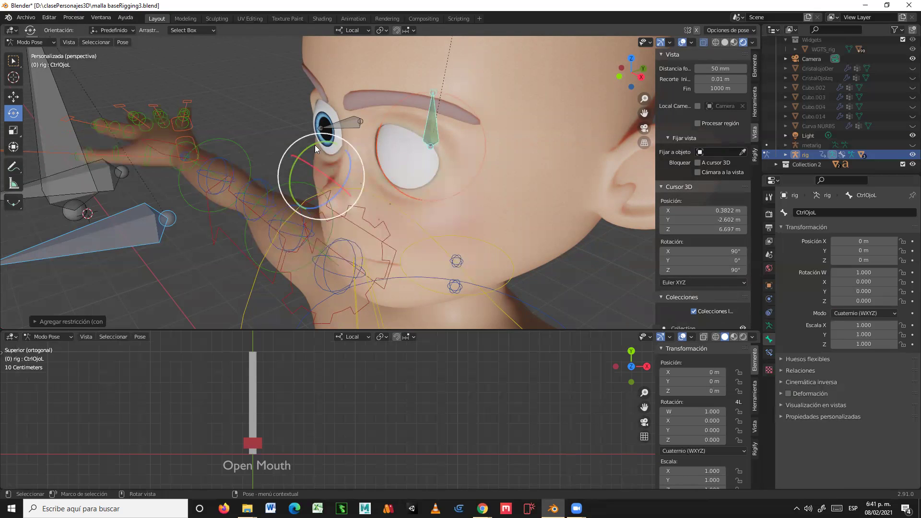
# Step: Add a Track To constraint (Rastrear) to the CtrlOjoR bone with LookAt.R as its target
pyautogui.click(112, 175)
pyautogui.press('shift')
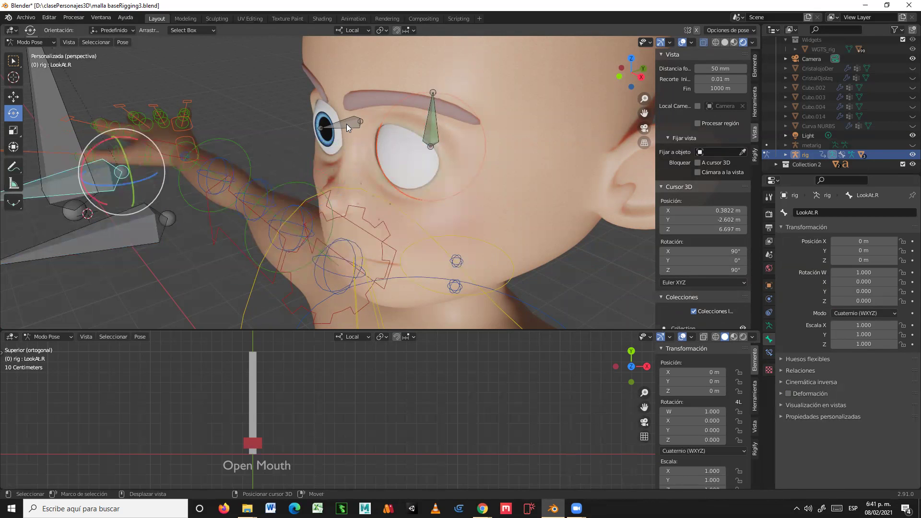
pyautogui.keyDown('shift'); pyautogui.click(347, 124); pyautogui.keyUp('shift')
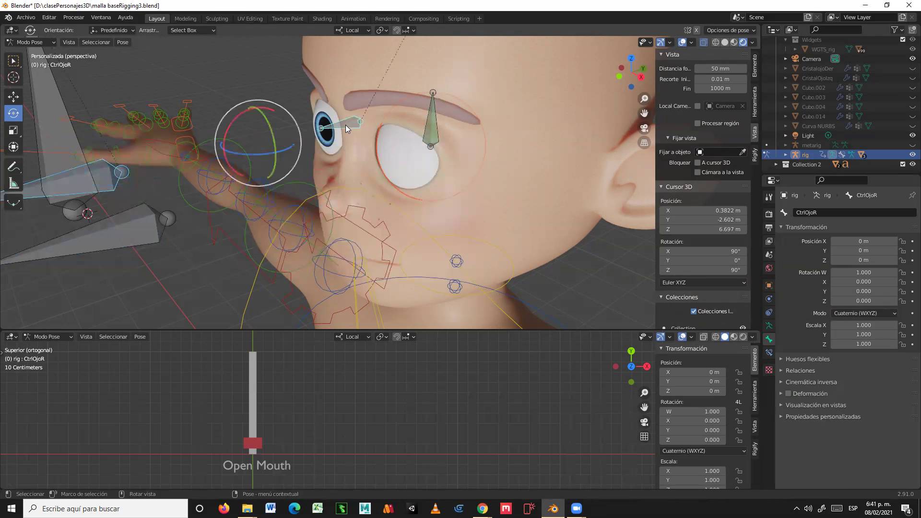
pyautogui.press('ctrl')
pyautogui.hotkey('ctrl', 'shift', 'c')
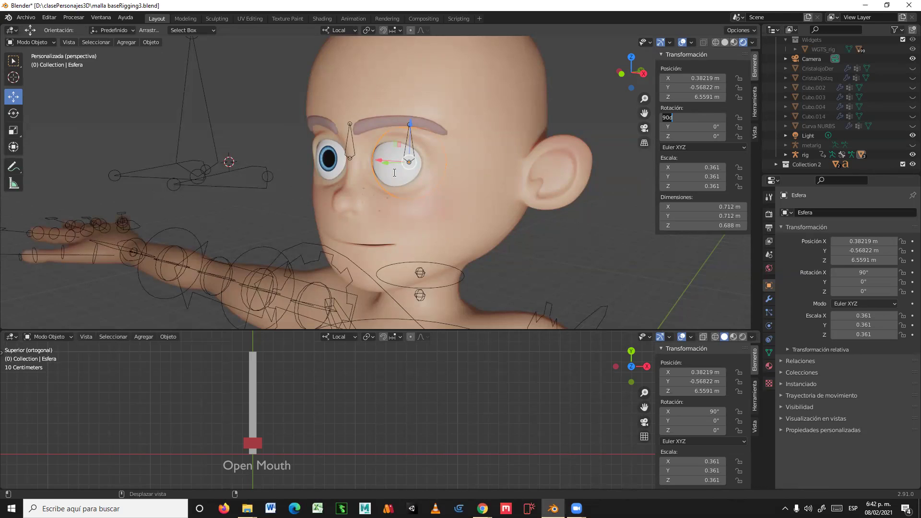
# Step: Set the X rotation of the left eyeball mesh, Esfera, to 0° so its iris faces forward
pyautogui.press('Return')
pyautogui.click(374, 160)
pyautogui.click(397, 159)
pyautogui.moveTo(397, 160); pyautogui.dragTo(635, 187, button='middle')
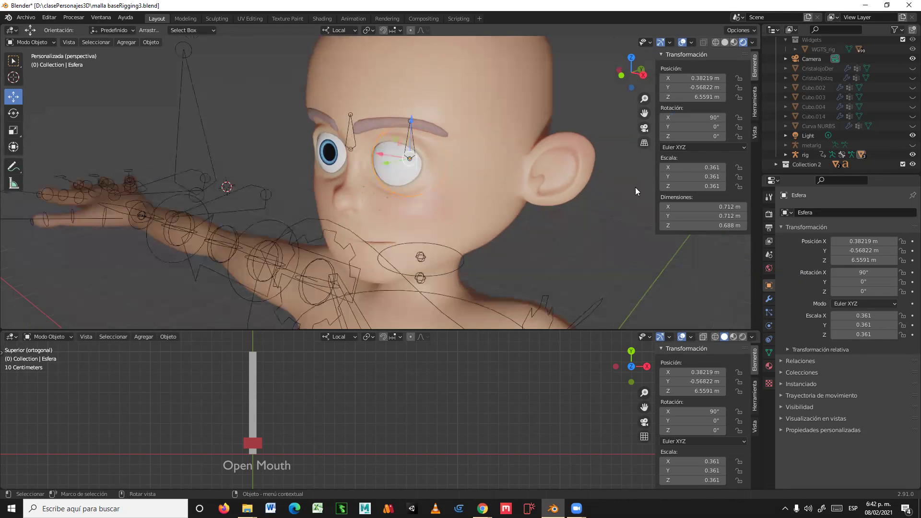
pyautogui.click(723, 119)
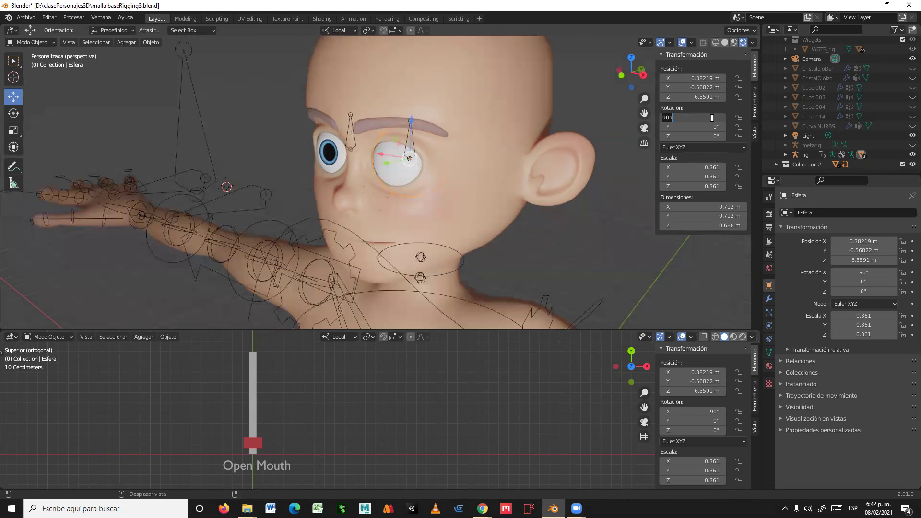
pyautogui.press('BackSpace')
pyautogui.press('BackSpace')
pyautogui.press('BackSpace')
pyautogui.write('0')
pyautogui.press('Return')
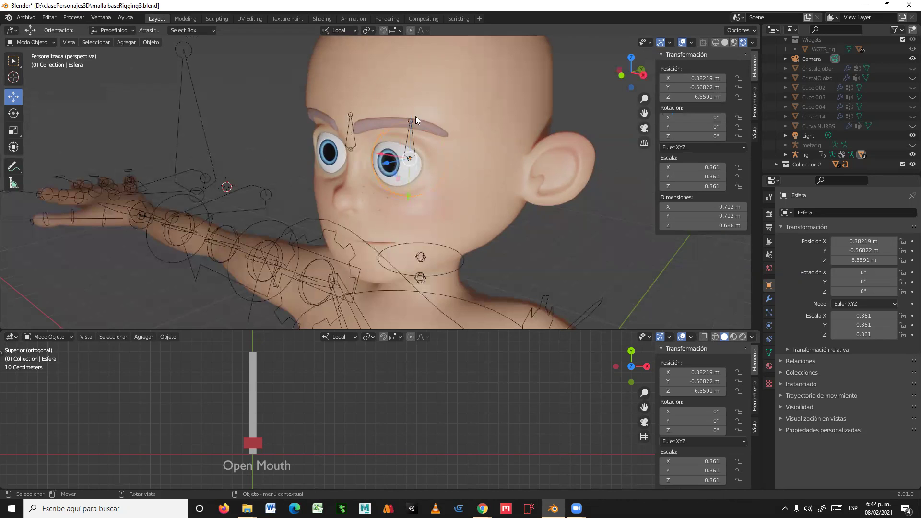
# Step: Deselect the eyeball, select the character's rig and switch it to Pose Mode (Modo Pose)
pyautogui.scroll(-5, 520, 208)
pyautogui.moveTo(548, 222); pyautogui.dragTo(465, 192, button='middle')
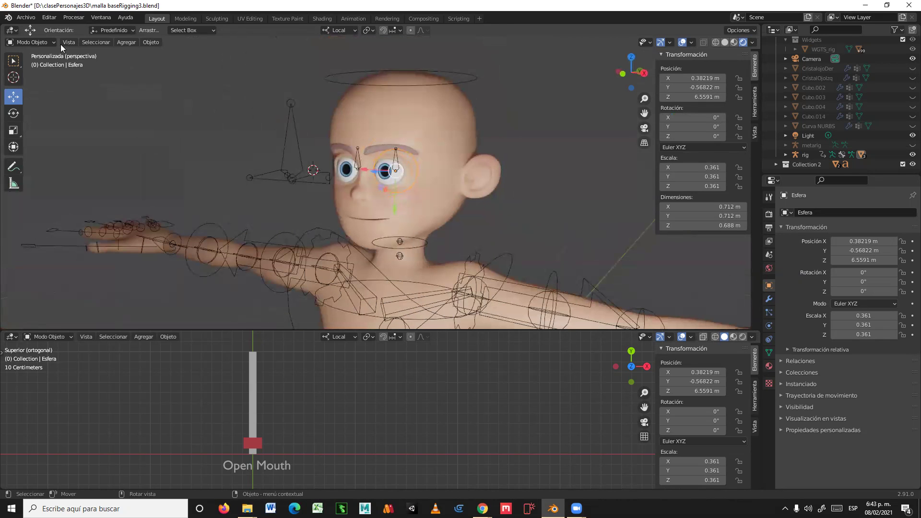
pyautogui.click(46, 45)
pyautogui.click(185, 116)
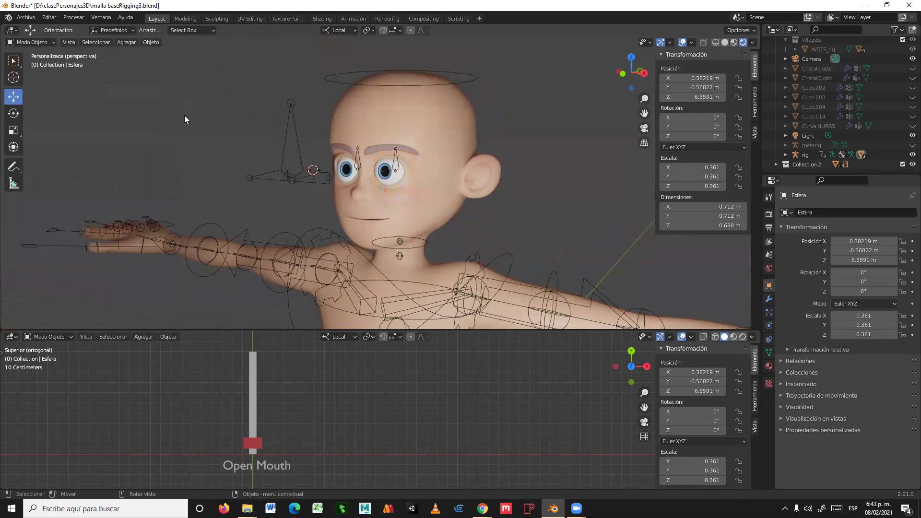
pyautogui.click(283, 139)
pyautogui.click(43, 42)
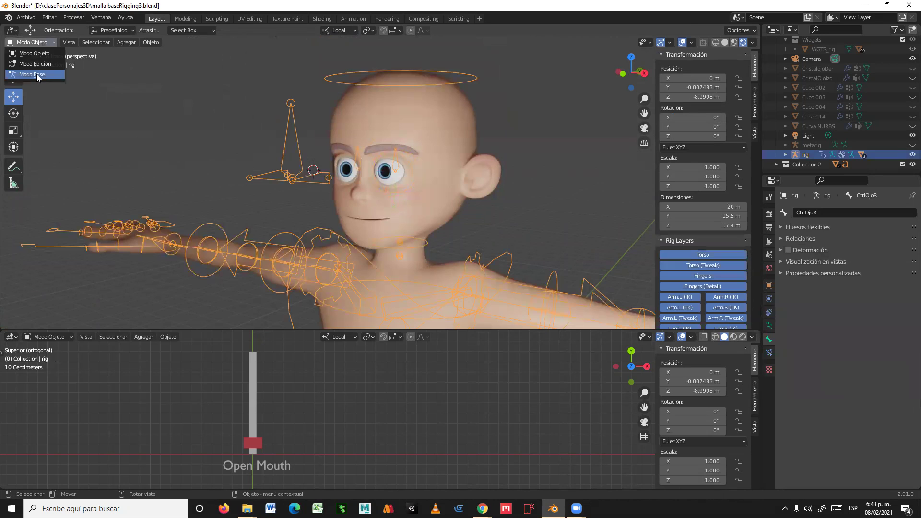
pyautogui.click(28, 74)
# Step: Move the main eye target control, Bone.004, across the face to beside the character's right ear to test the eye tracking
pyautogui.moveTo(216, 182); pyautogui.dragTo(369, 153, button='middle')
pyautogui.click(14, 96)
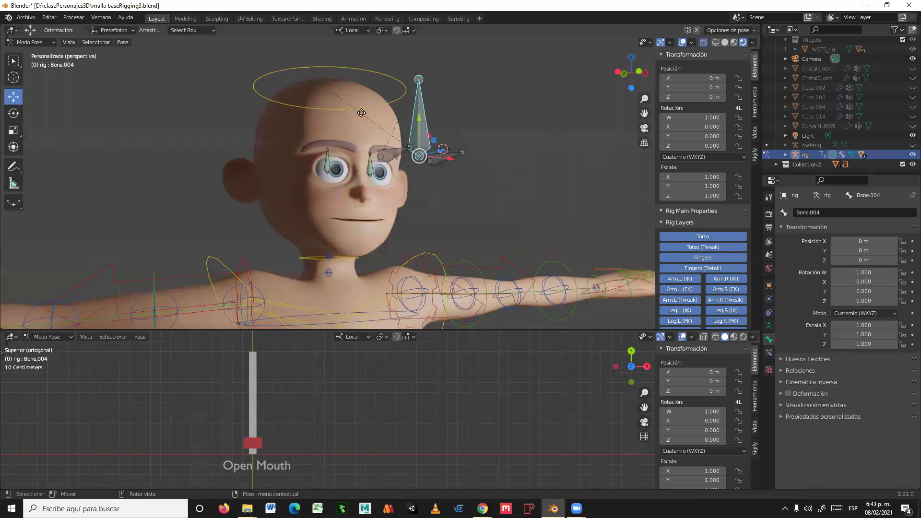
pyautogui.press('g')
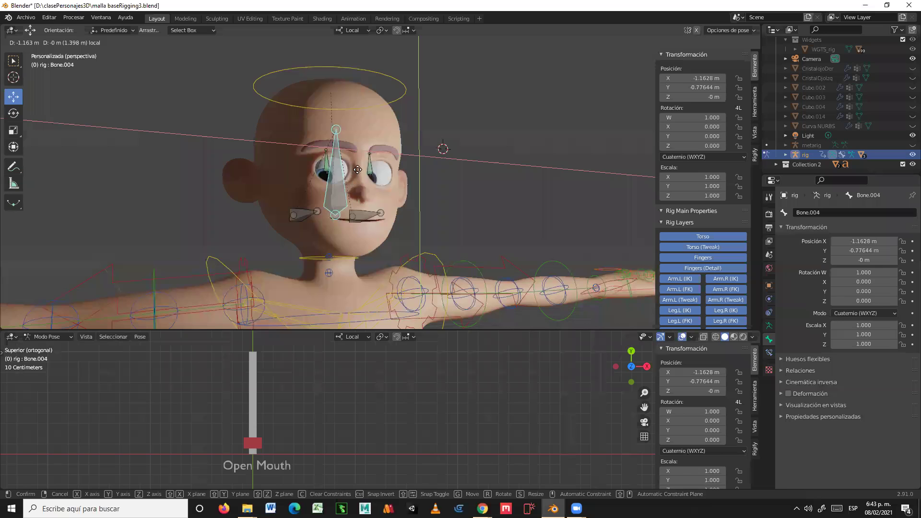
pyautogui.click(463, 203)
pyautogui.moveTo(462, 203); pyautogui.dragTo(417, 196, button='middle')
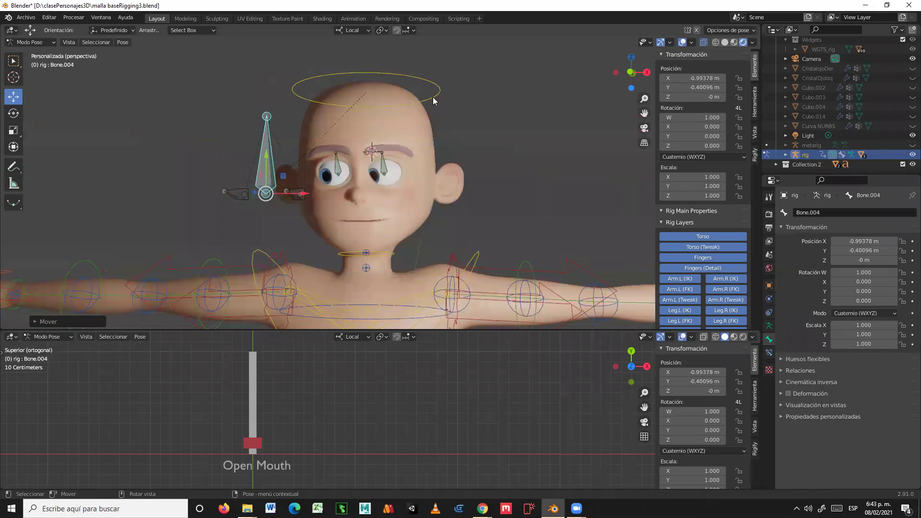
# Step: Tilt the head bone sideways to test the eye controls together with the head
pyautogui.click(434, 97)
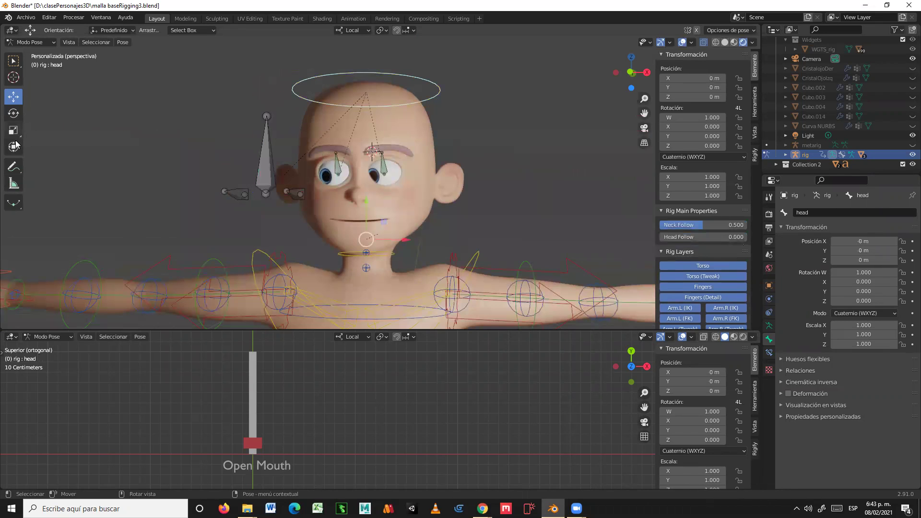
pyautogui.click(13, 114)
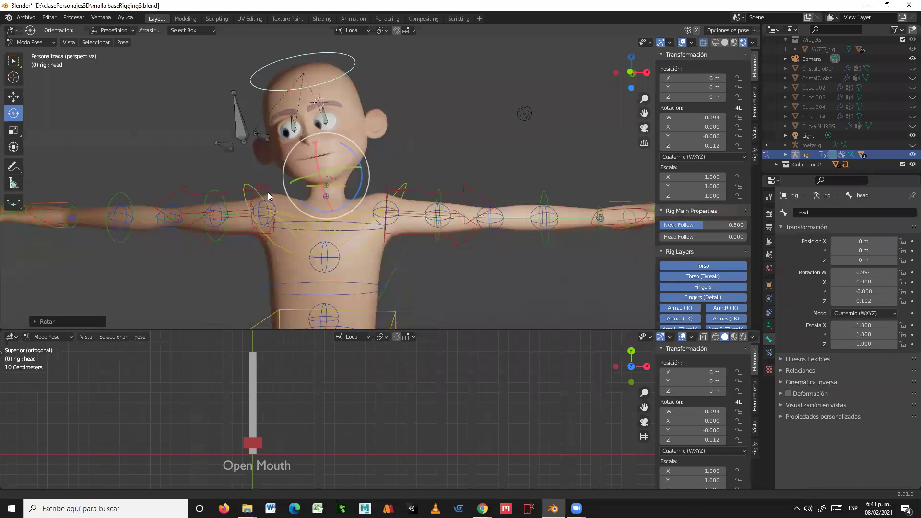
pyautogui.moveTo(268, 196); pyautogui.dragTo(278, 203, button='middle')
# Step: Move Bone.004 up in front of the forehead to make the eyes look upward, and save the file
pyautogui.click(278, 204)
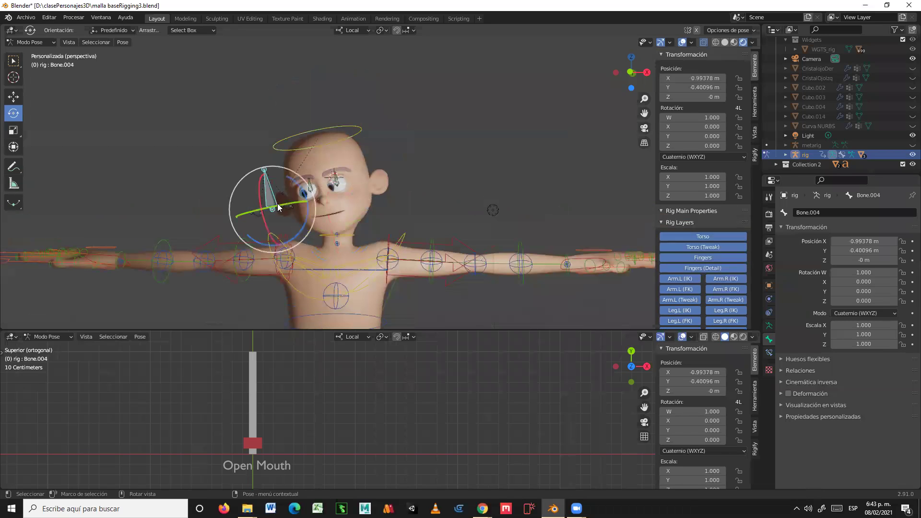
pyautogui.click(13, 97)
pyautogui.moveTo(288, 193); pyautogui.dragTo(347, 126)
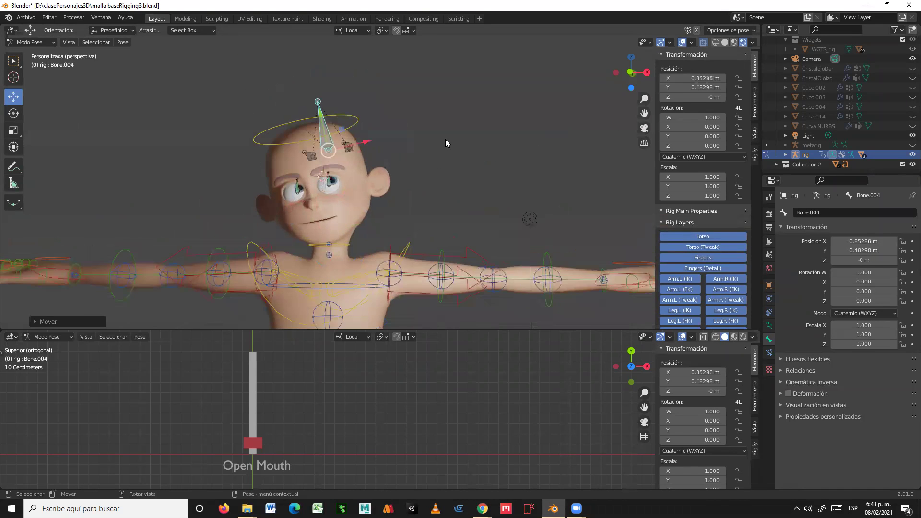
pyautogui.scroll(2, 443, 143)
pyautogui.keyDown('shift'); pyautogui.moveTo(442, 179); pyautogui.dragTo(484, 168, button='middle'); pyautogui.keyUp('shift')
pyautogui.hotkey('ctrl', 's')
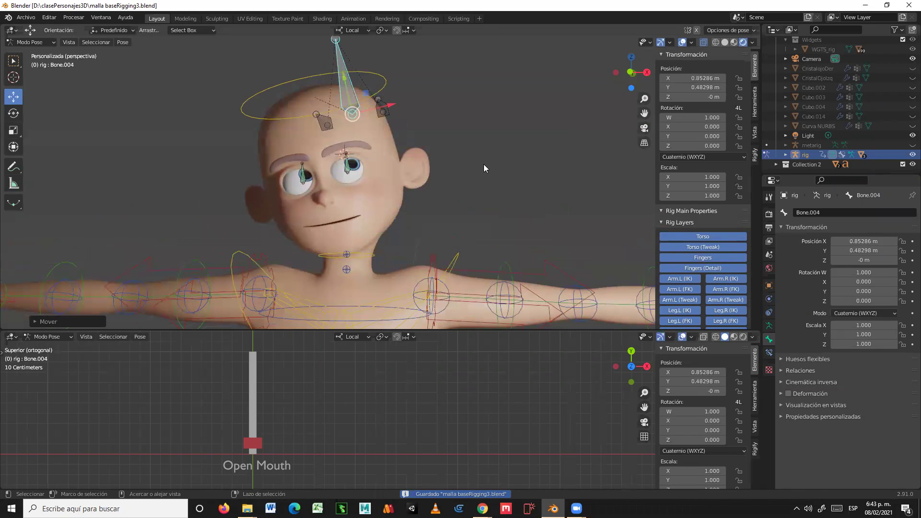